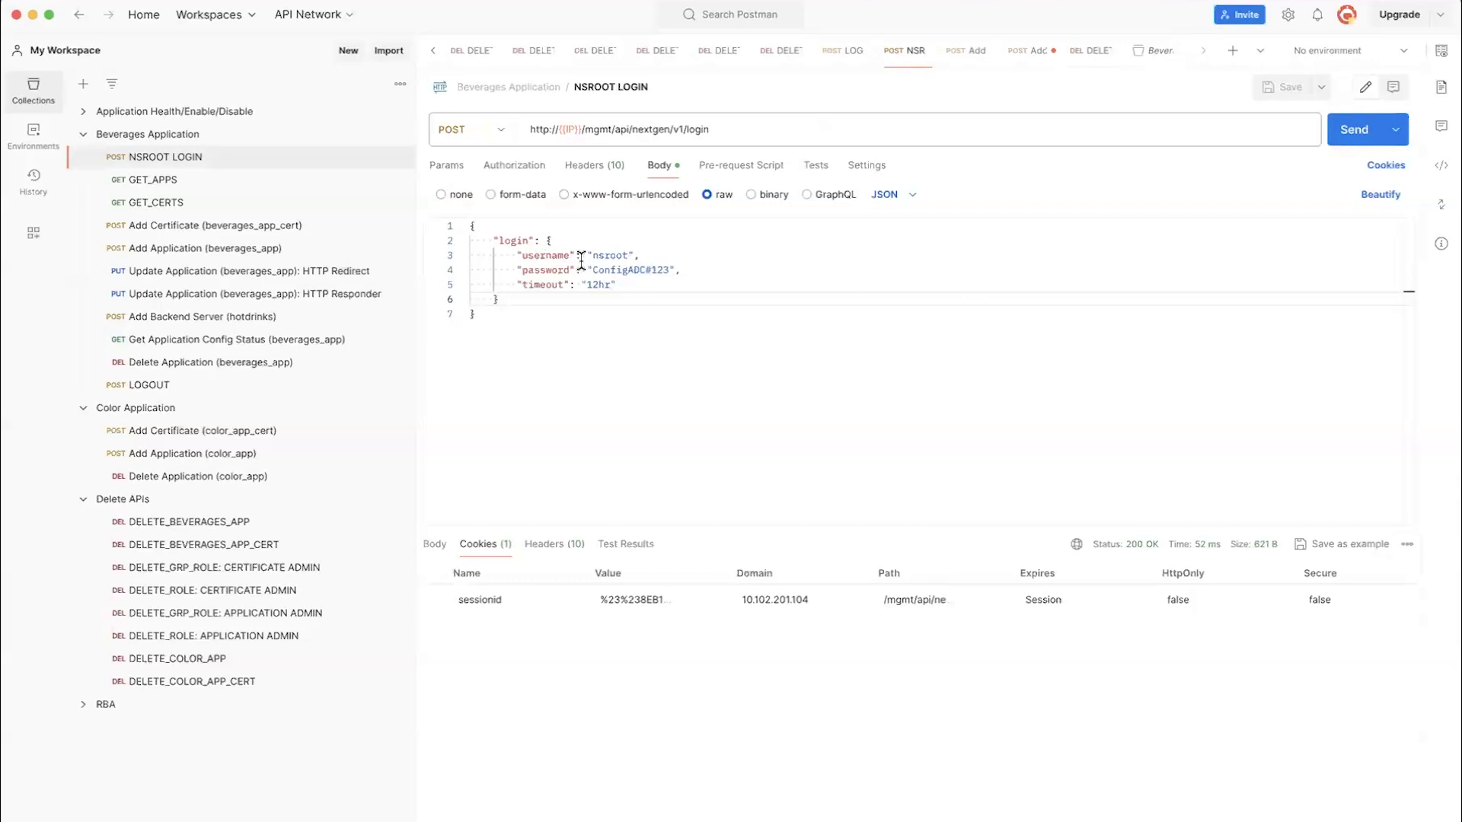
Send the NSROOT LOGIN request from the Beverages Application collection
double_click(539, 286)
left_click(566, 327)
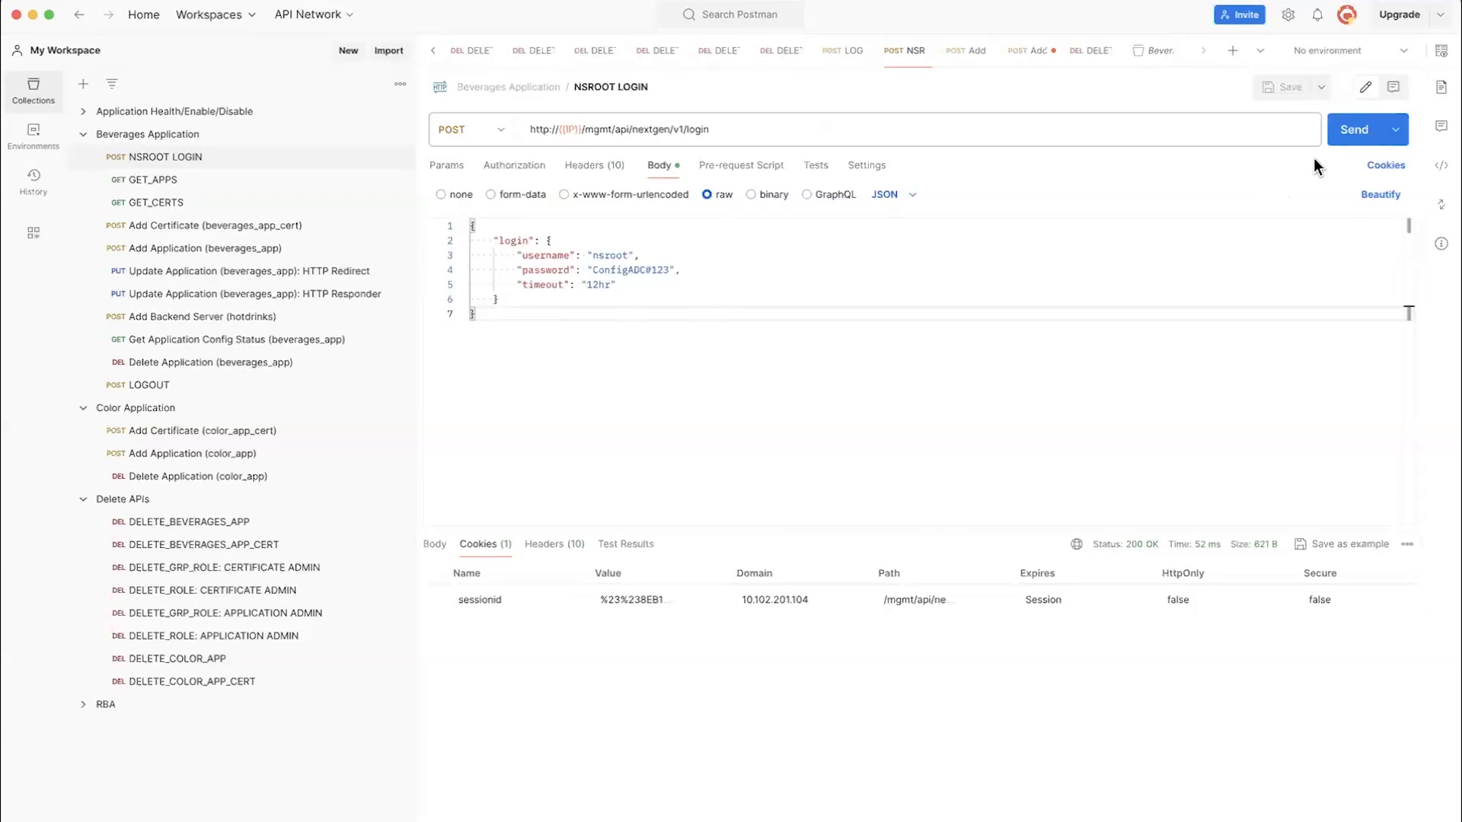
left_click(1360, 131)
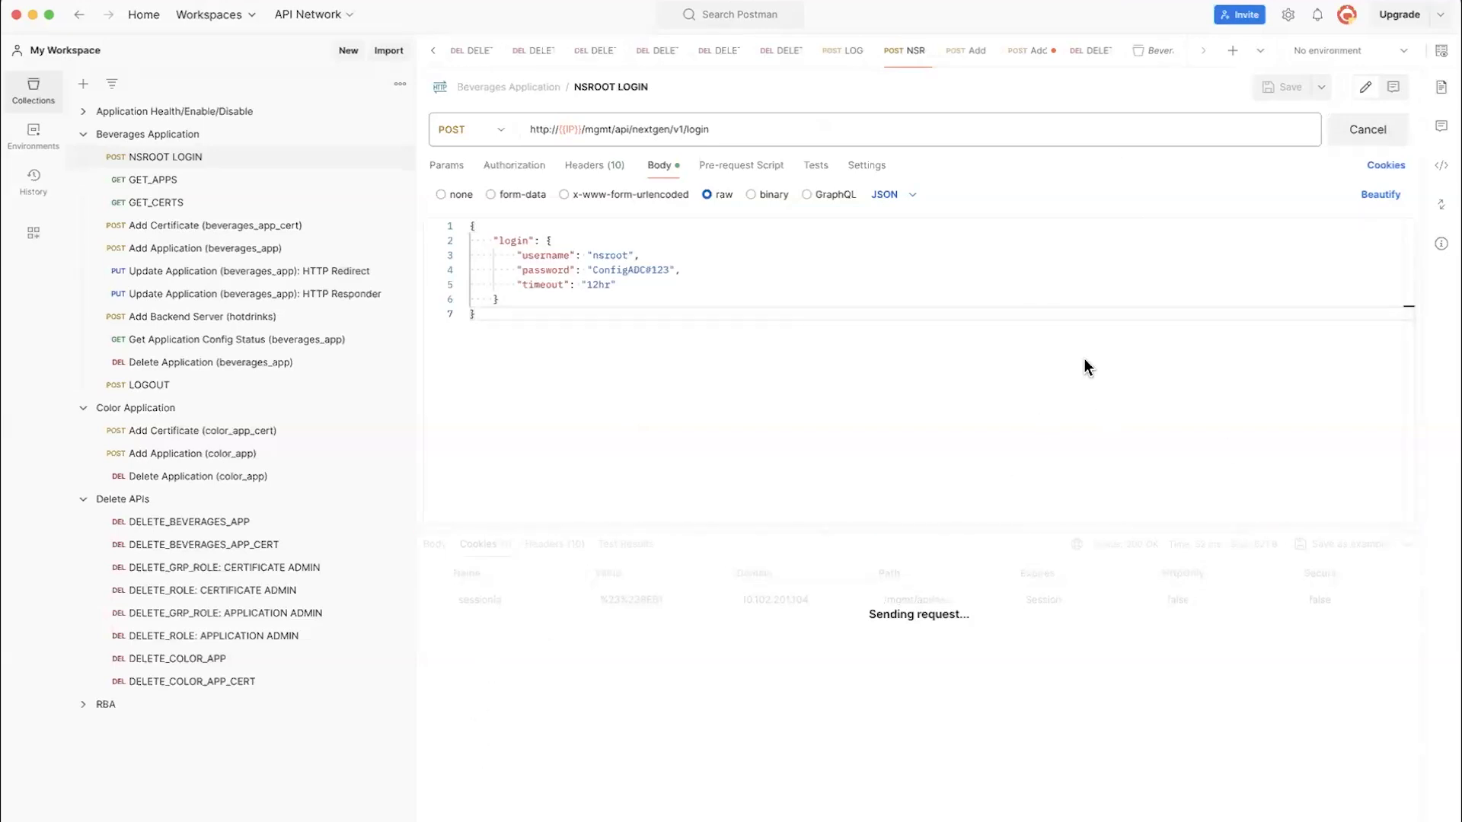
left_click(1367, 138)
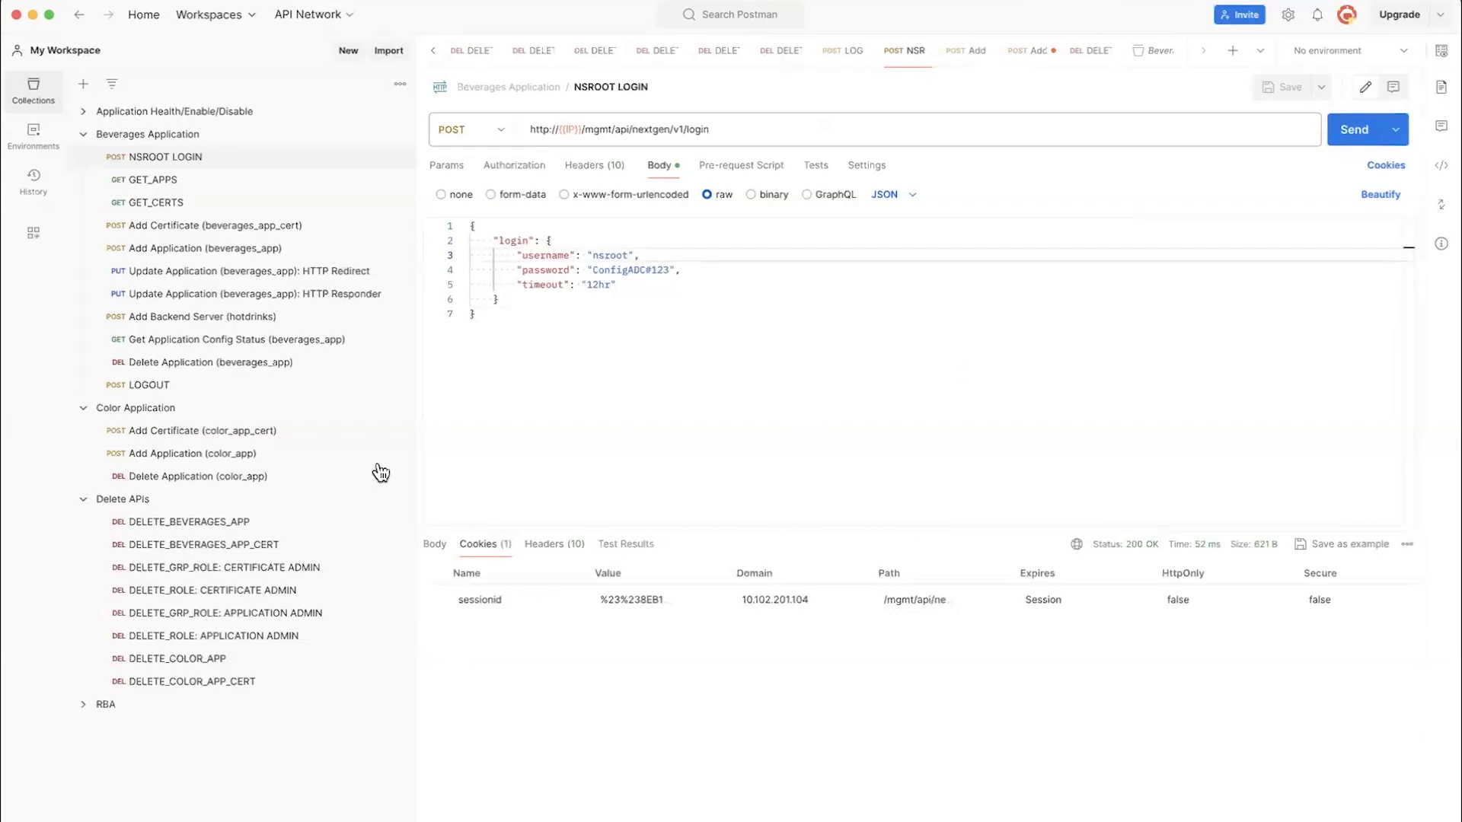
Query the configured applications and certificates with the GET_APPS and GET_CERTS requests, resending NSROOT LOGIN to obtain a session
left_click(157, 183)
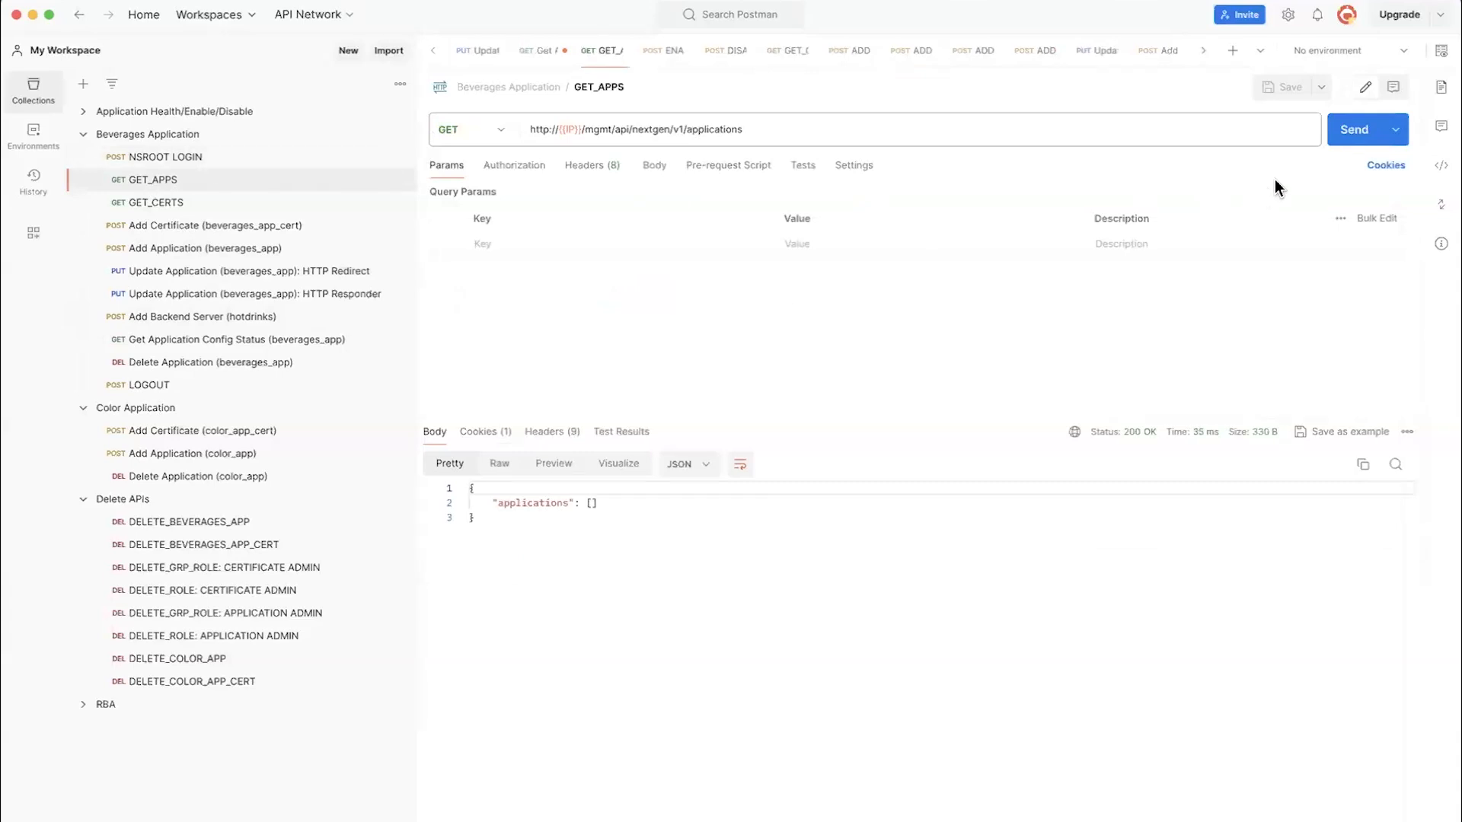
left_click(1355, 131)
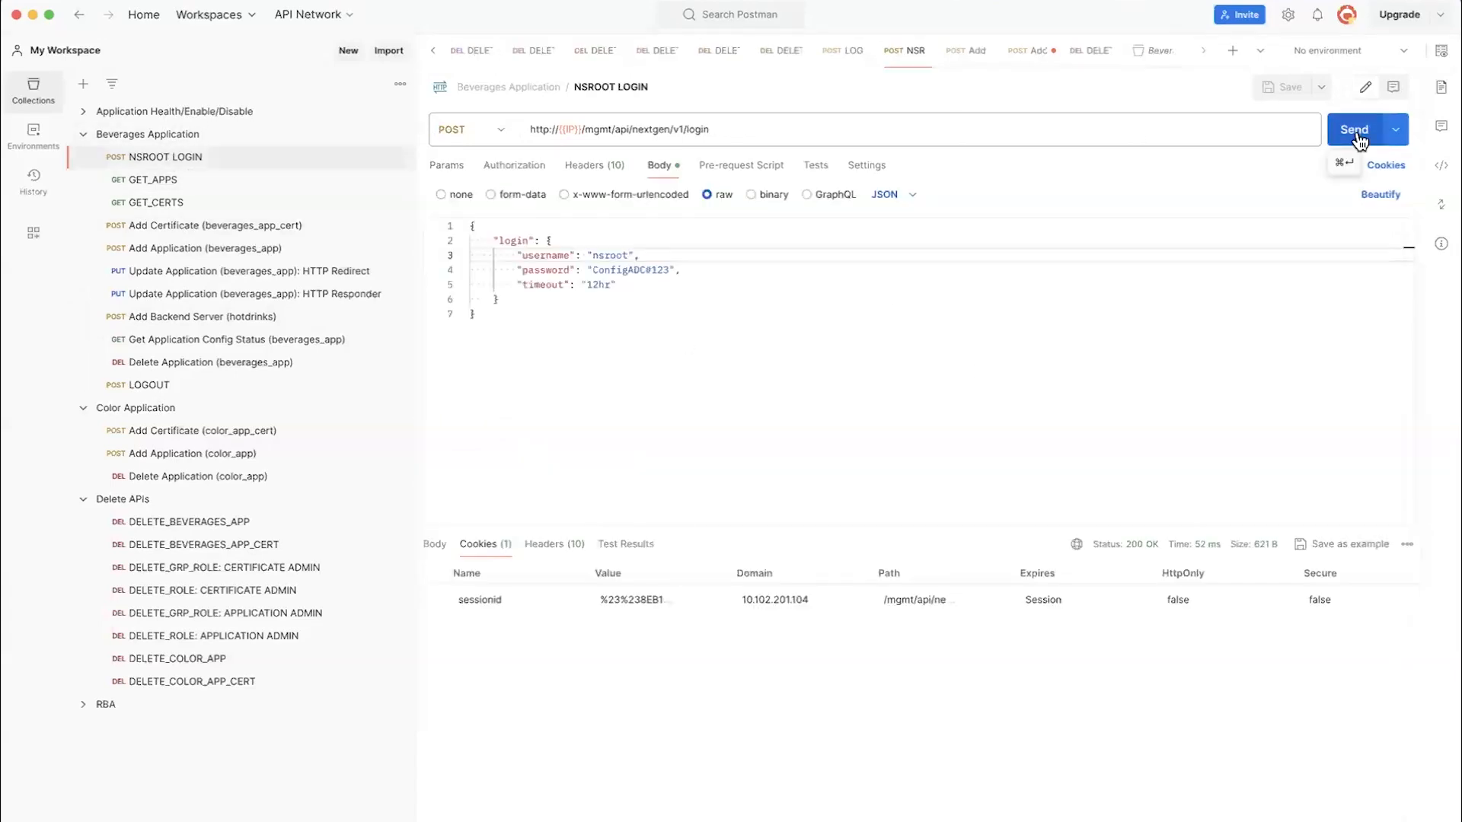
left_click(1344, 131)
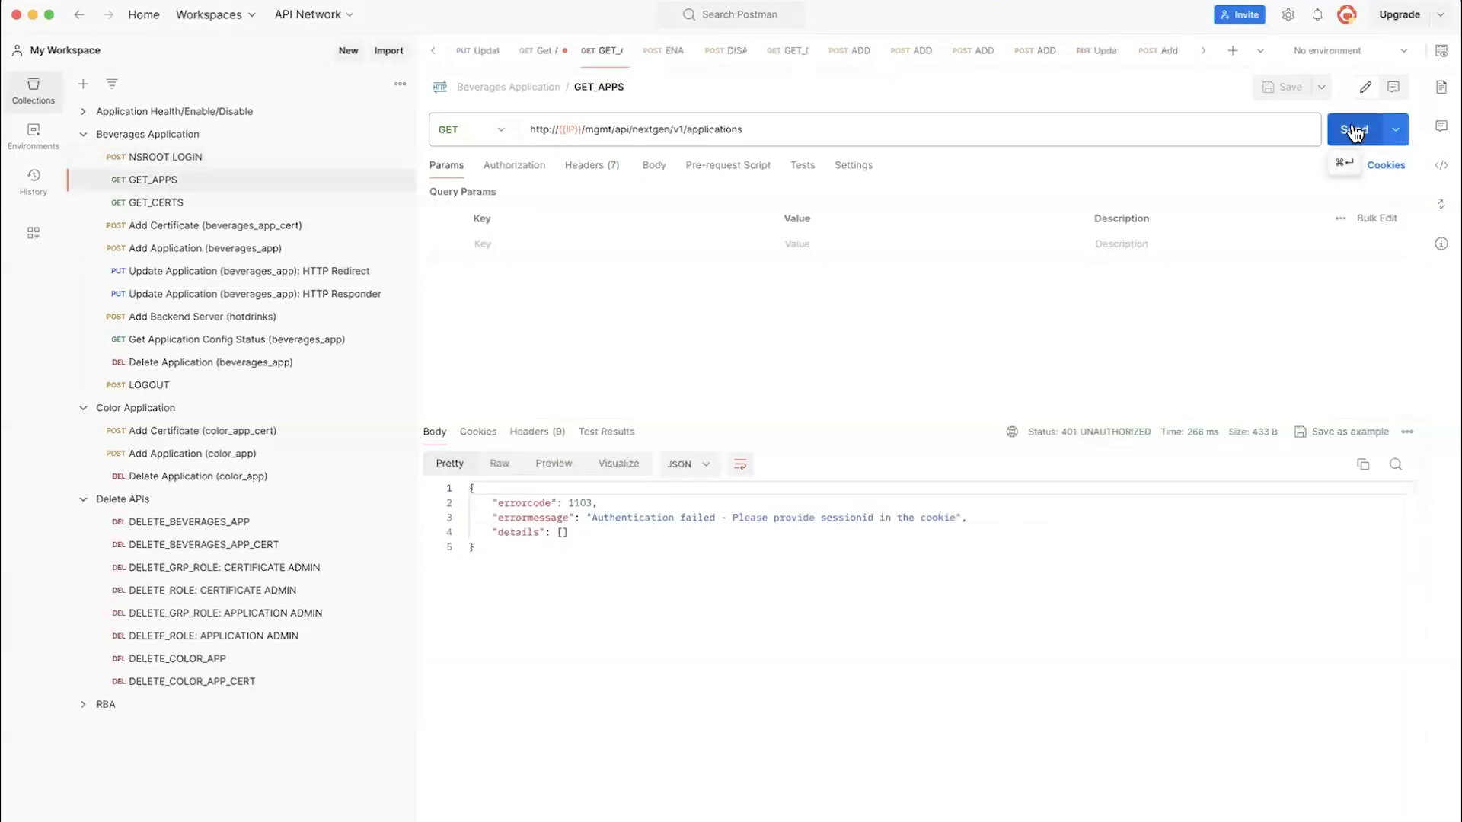
left_click(1354, 130)
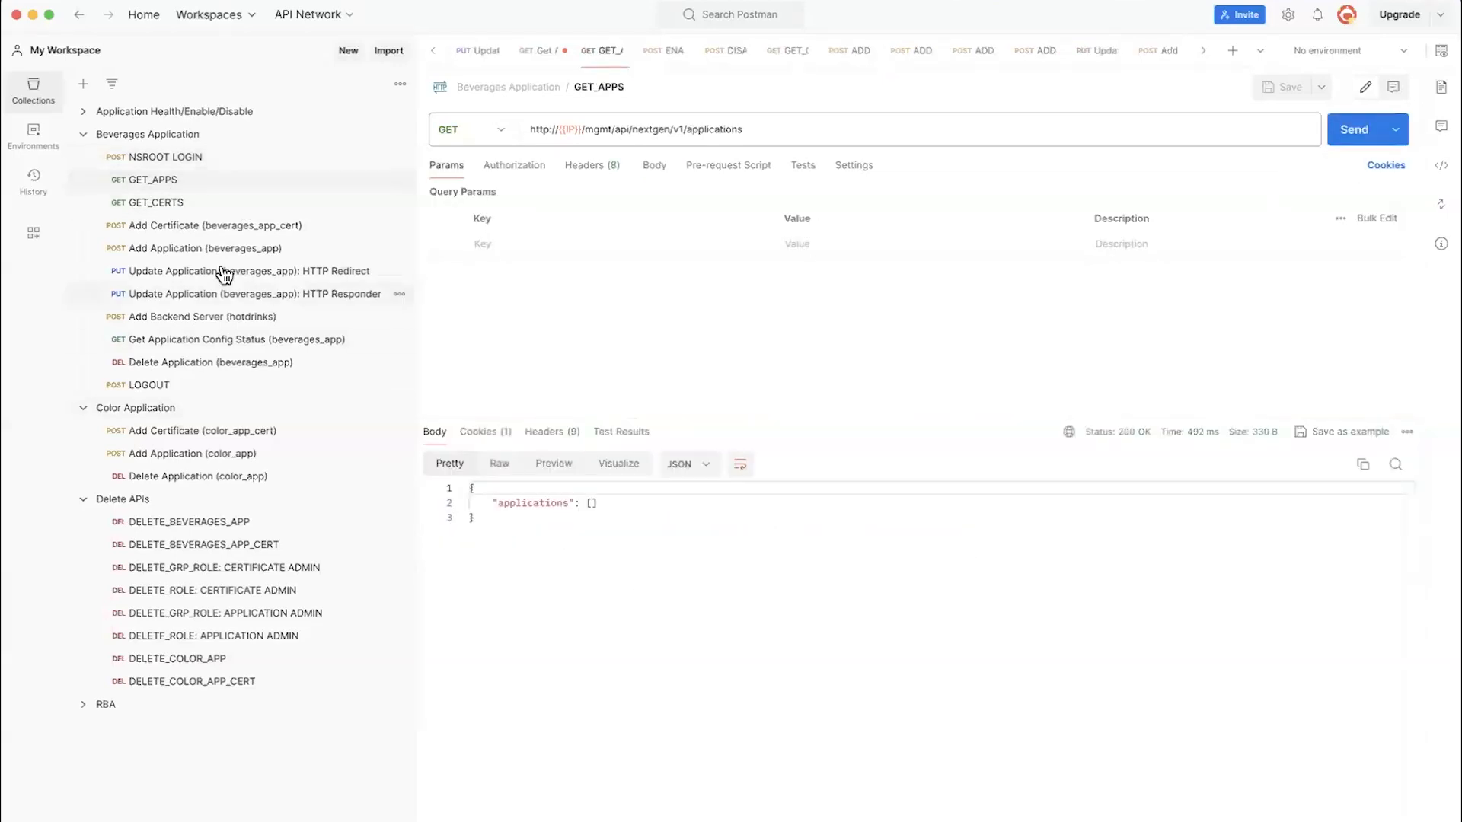
left_click(161, 202)
left_click(1350, 143)
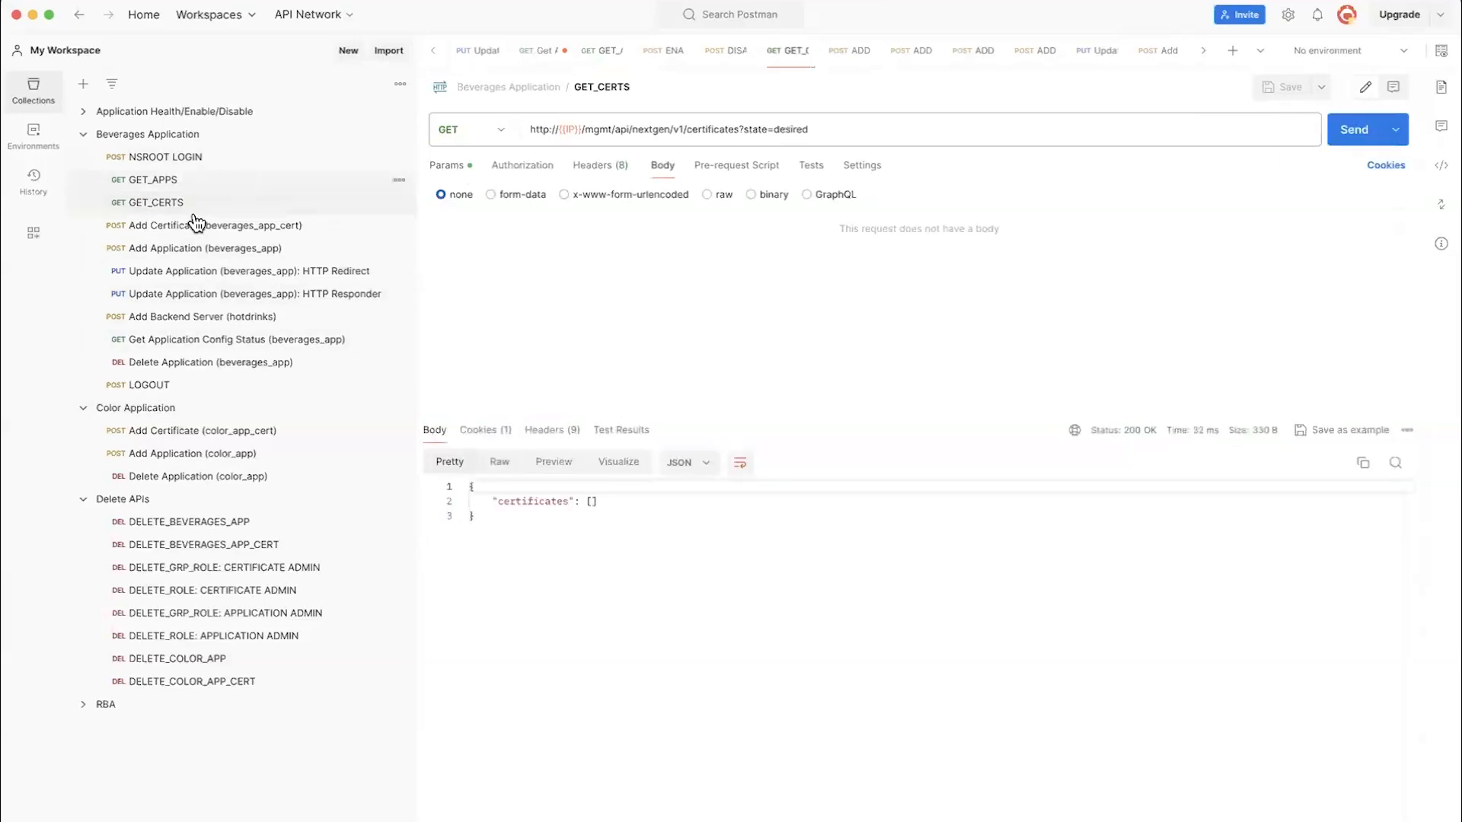
Open the Add Application (beverages_app) request and enlarge its request body area over the response
left_click(177, 251)
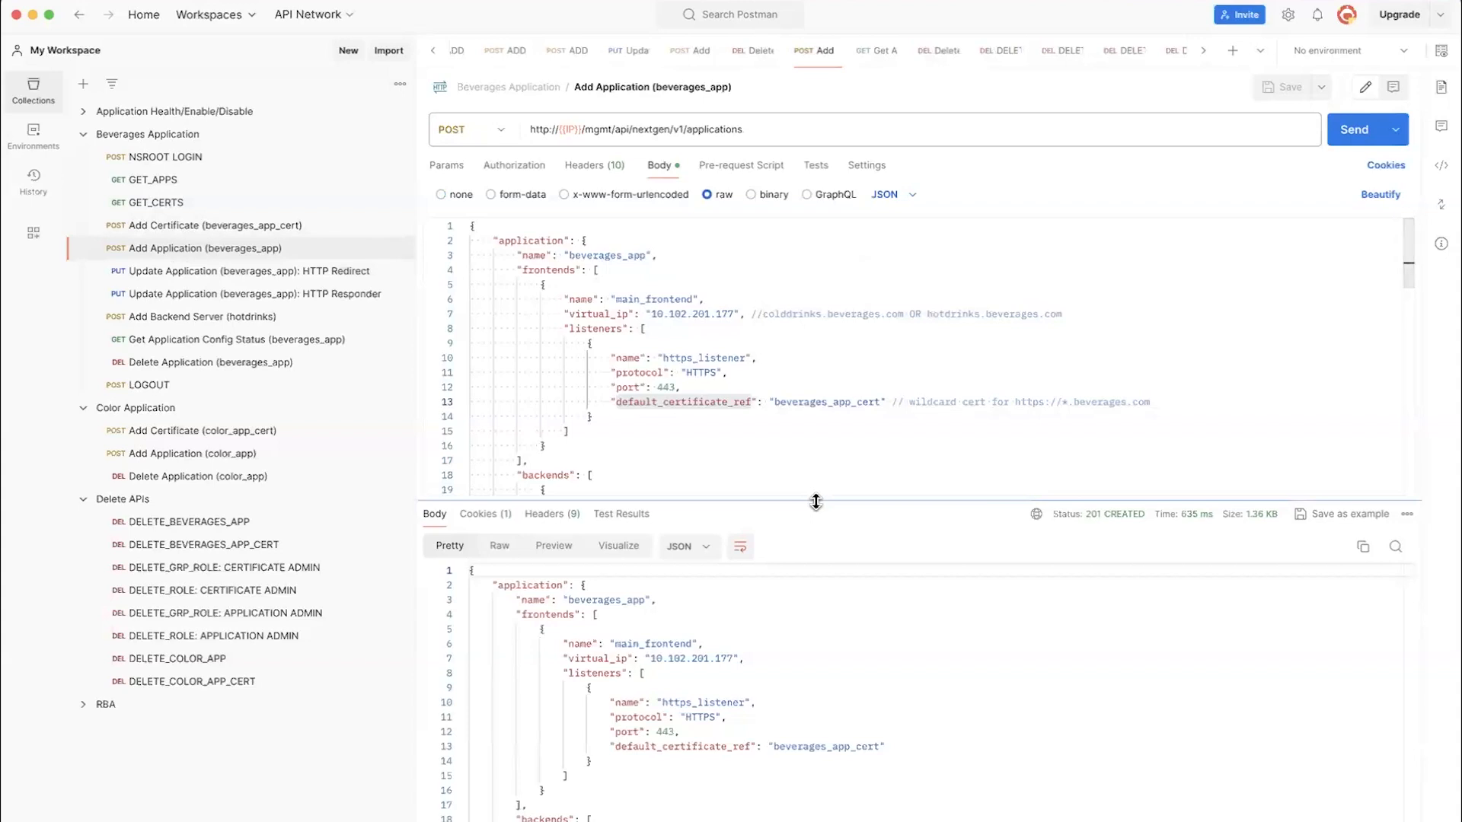
left_click_drag(824, 636, 862, 801)
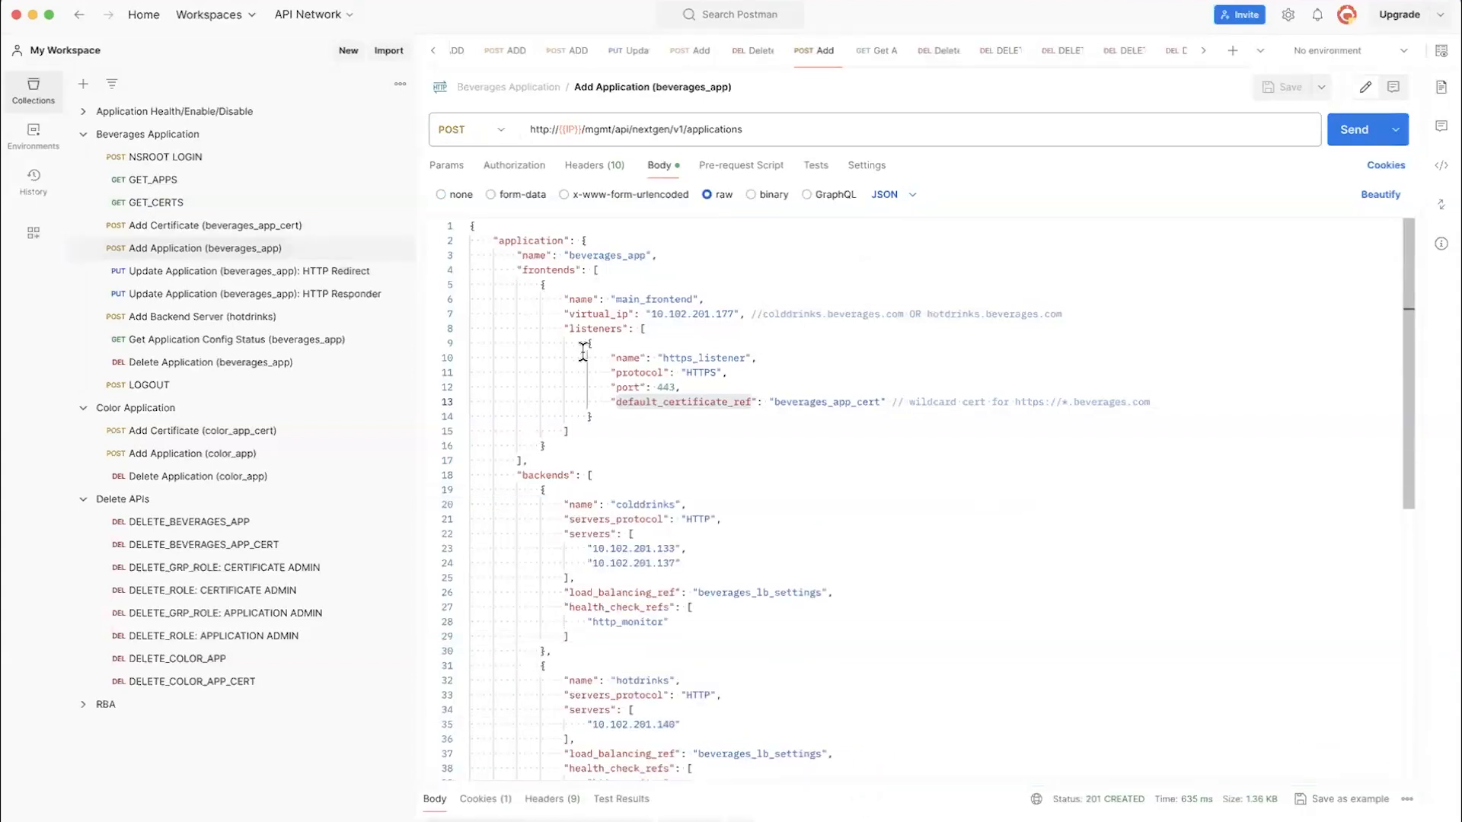
Examine the application name and the frontends block, including its virtual IP, HTTPS listener and default certificate reference
left_click_drag(517, 270, 607, 460)
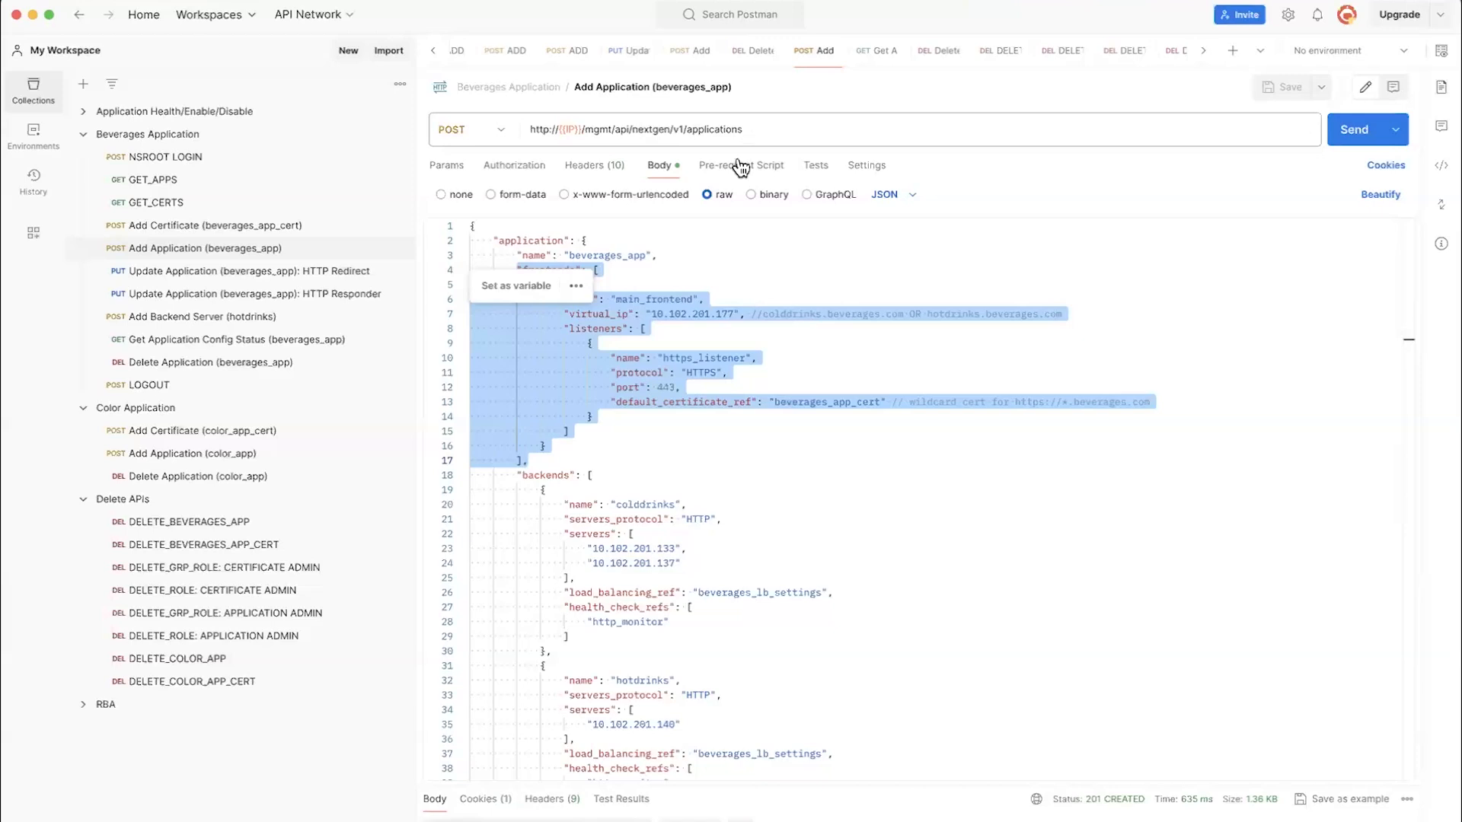
left_click(709, 247)
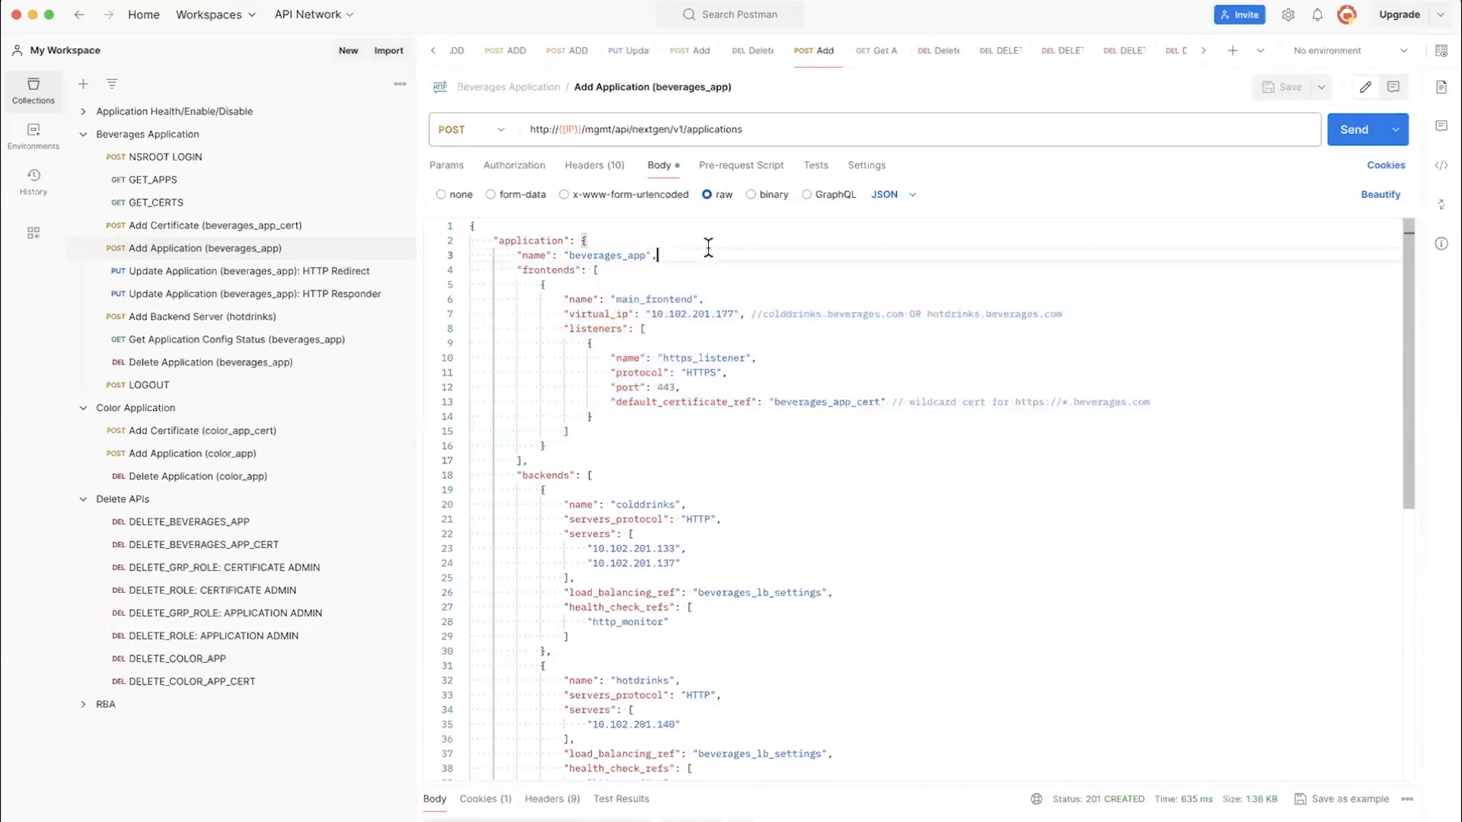
double_click(613, 255)
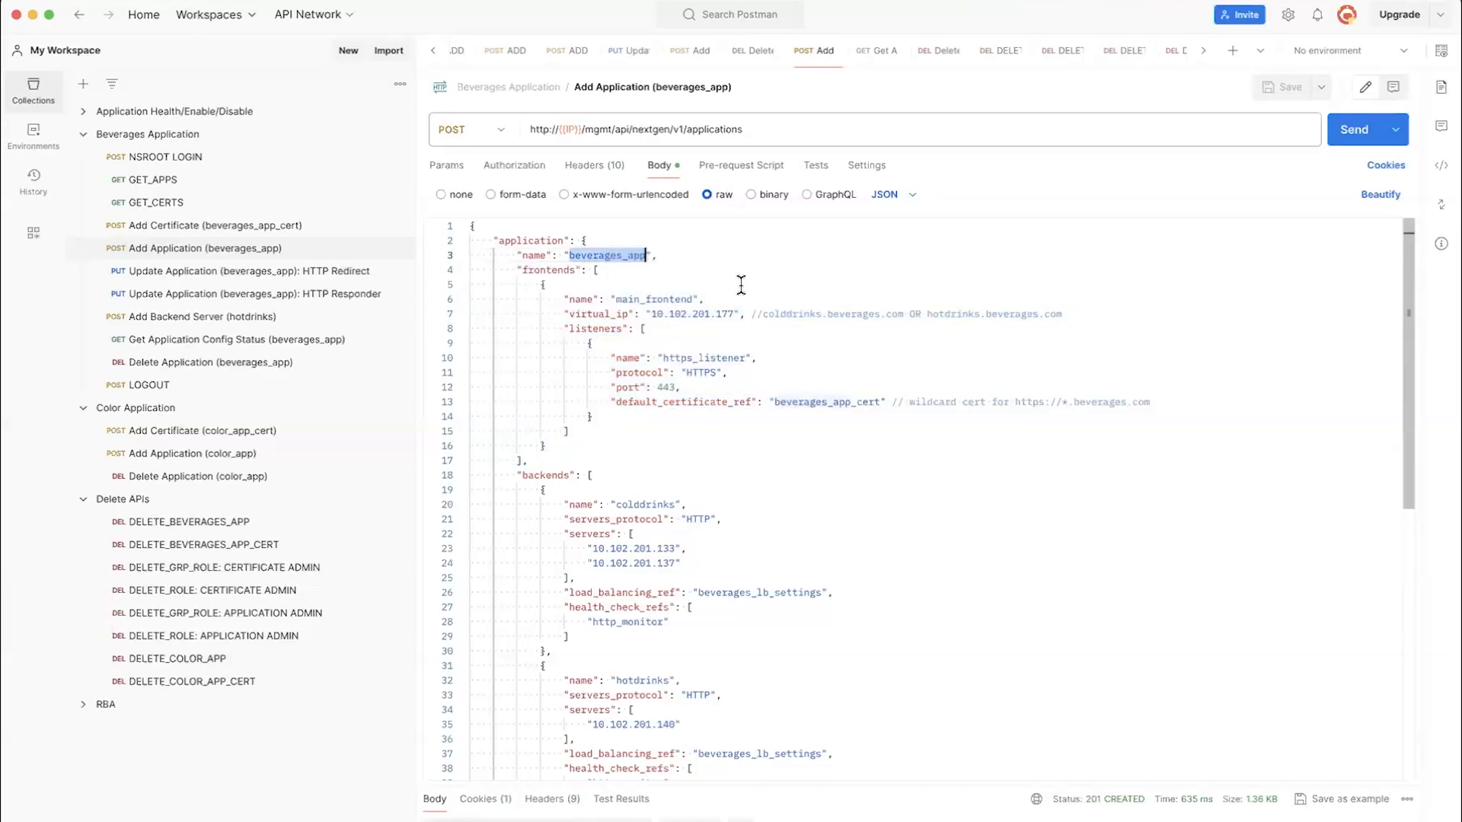
double_click(551, 269)
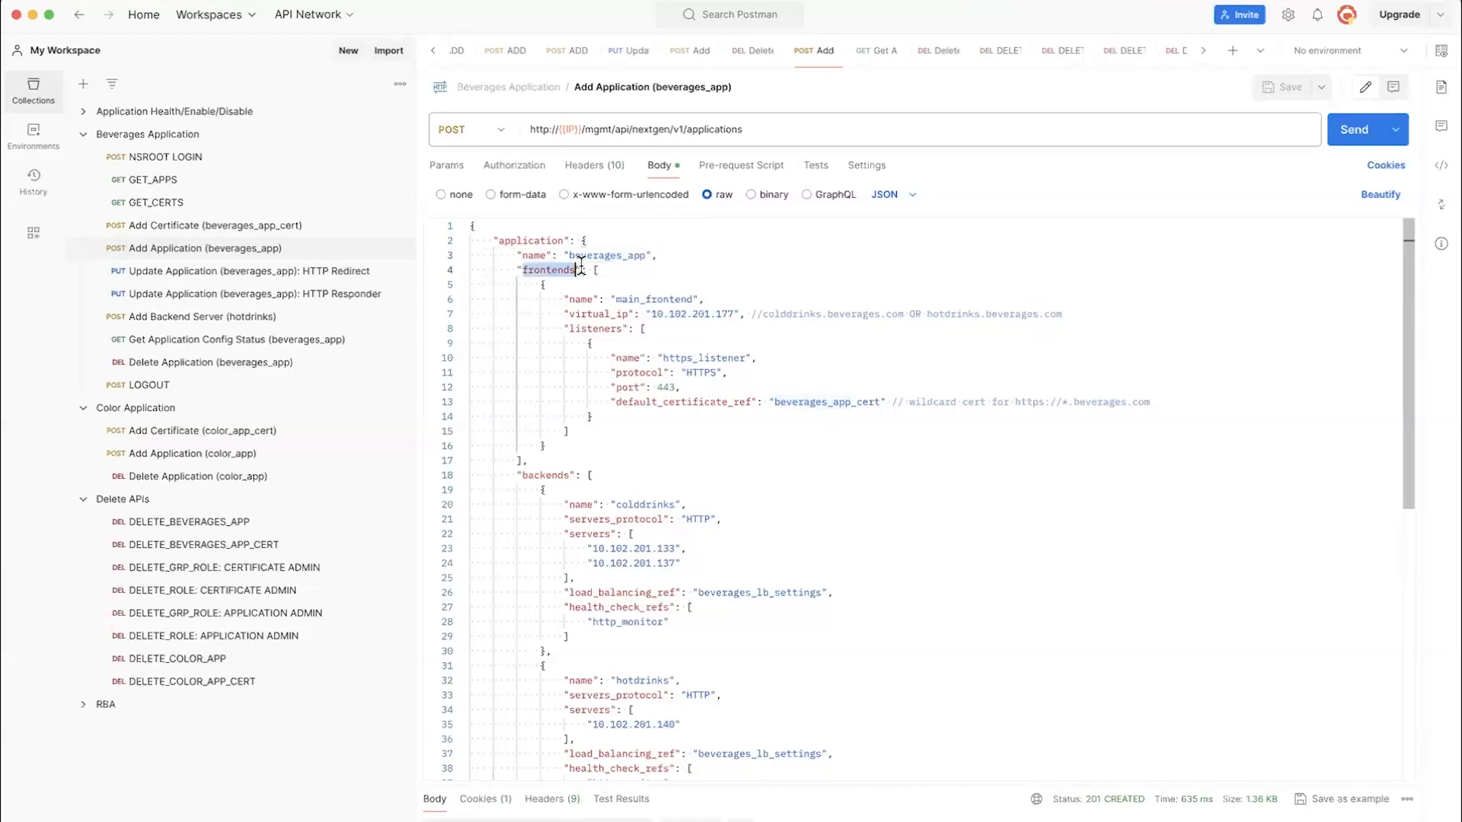
left_click(539, 286)
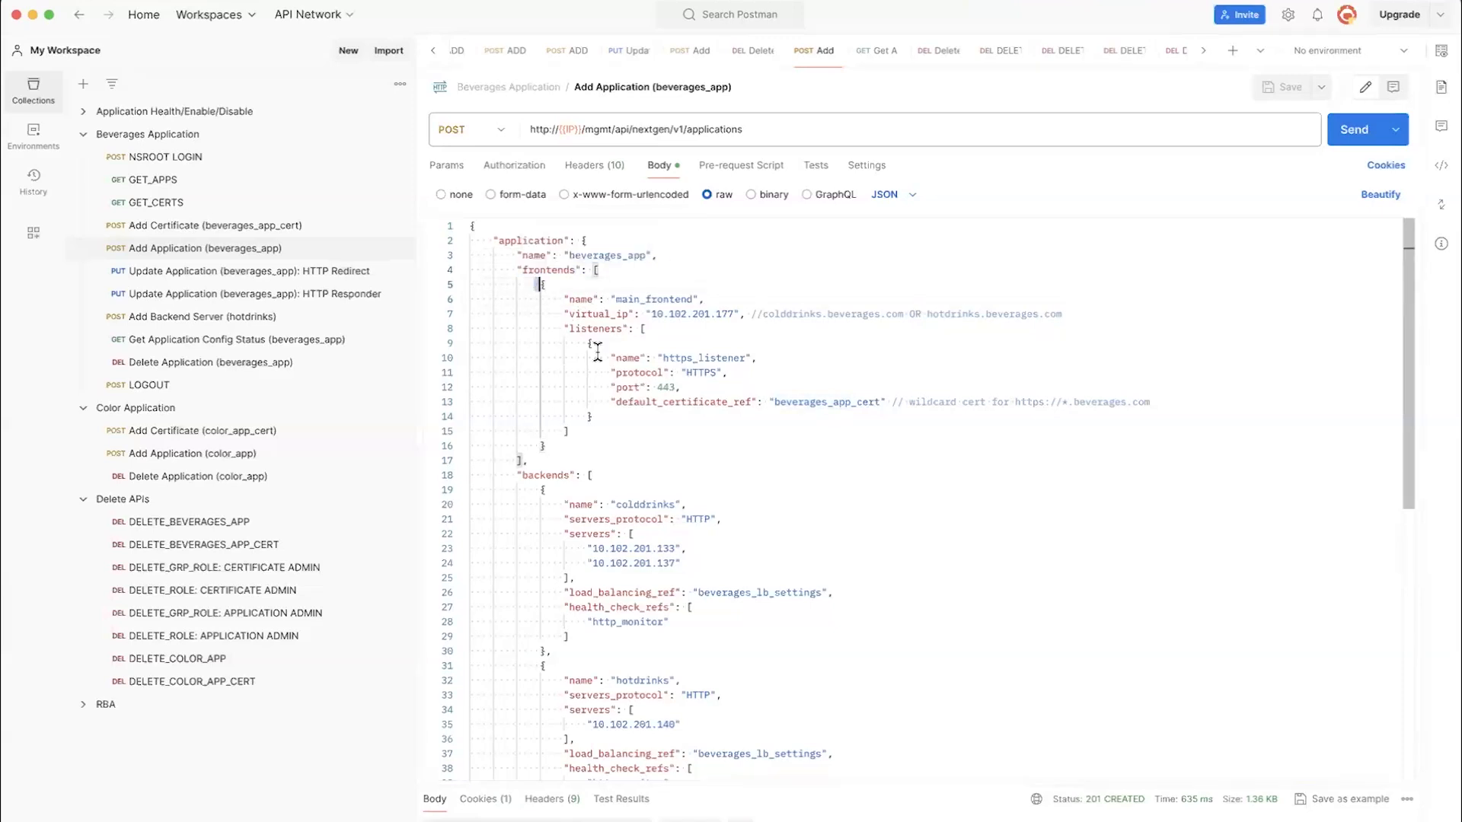
left_click(623, 440, "shift")
left_click(625, 443)
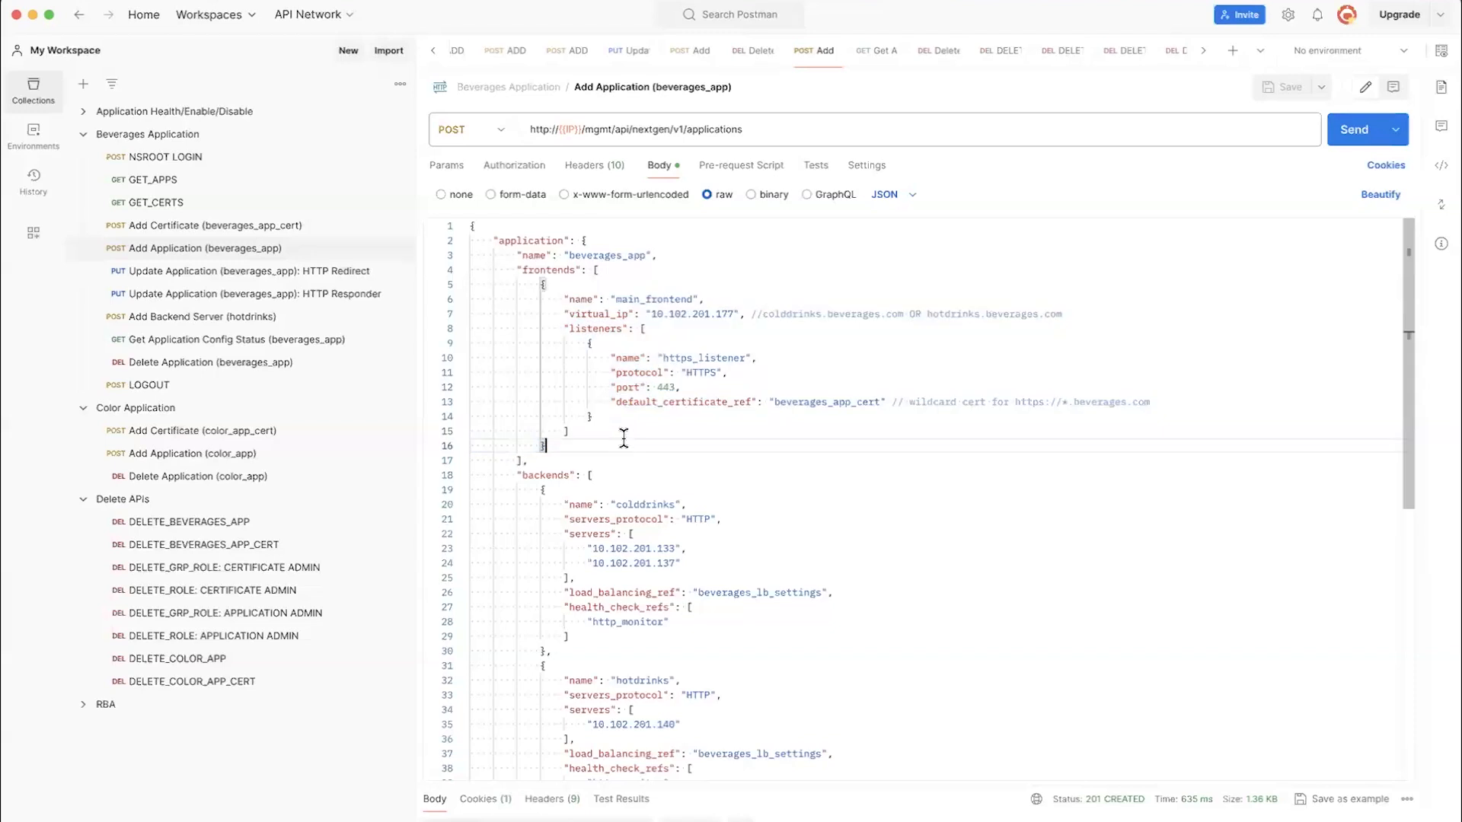
double_click(680, 313)
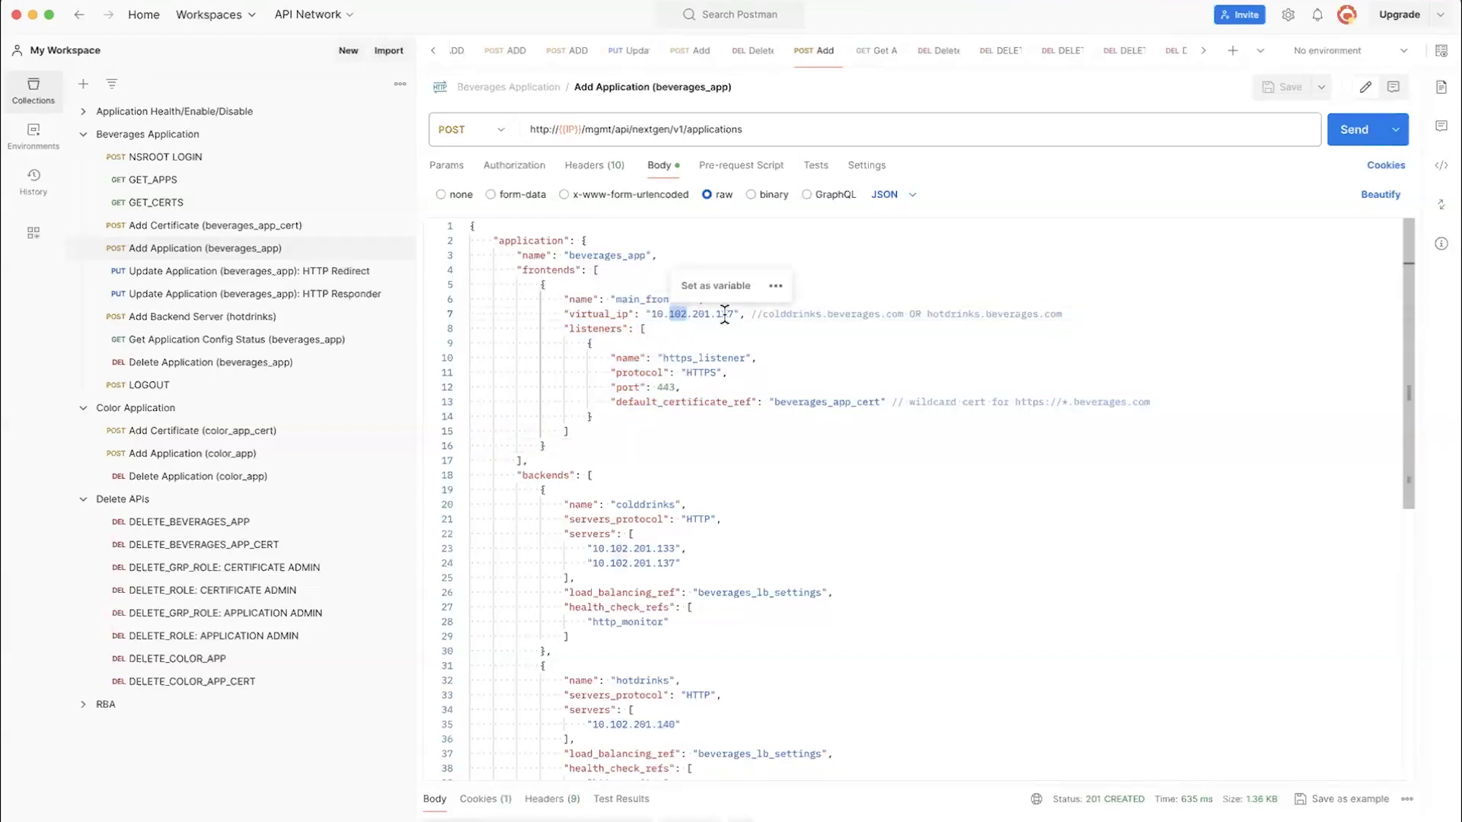
left_click(741, 381)
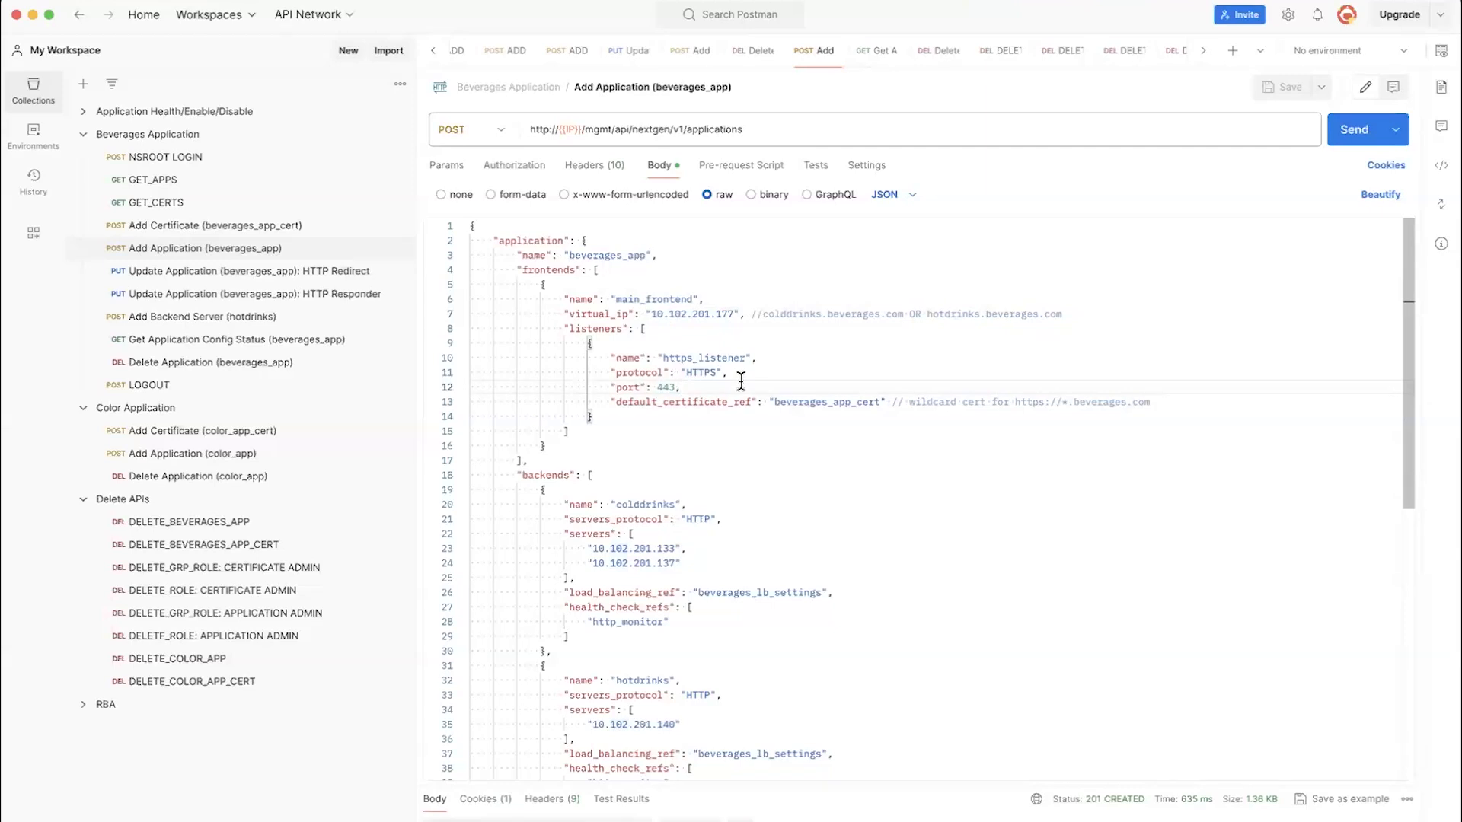
double_click(697, 402)
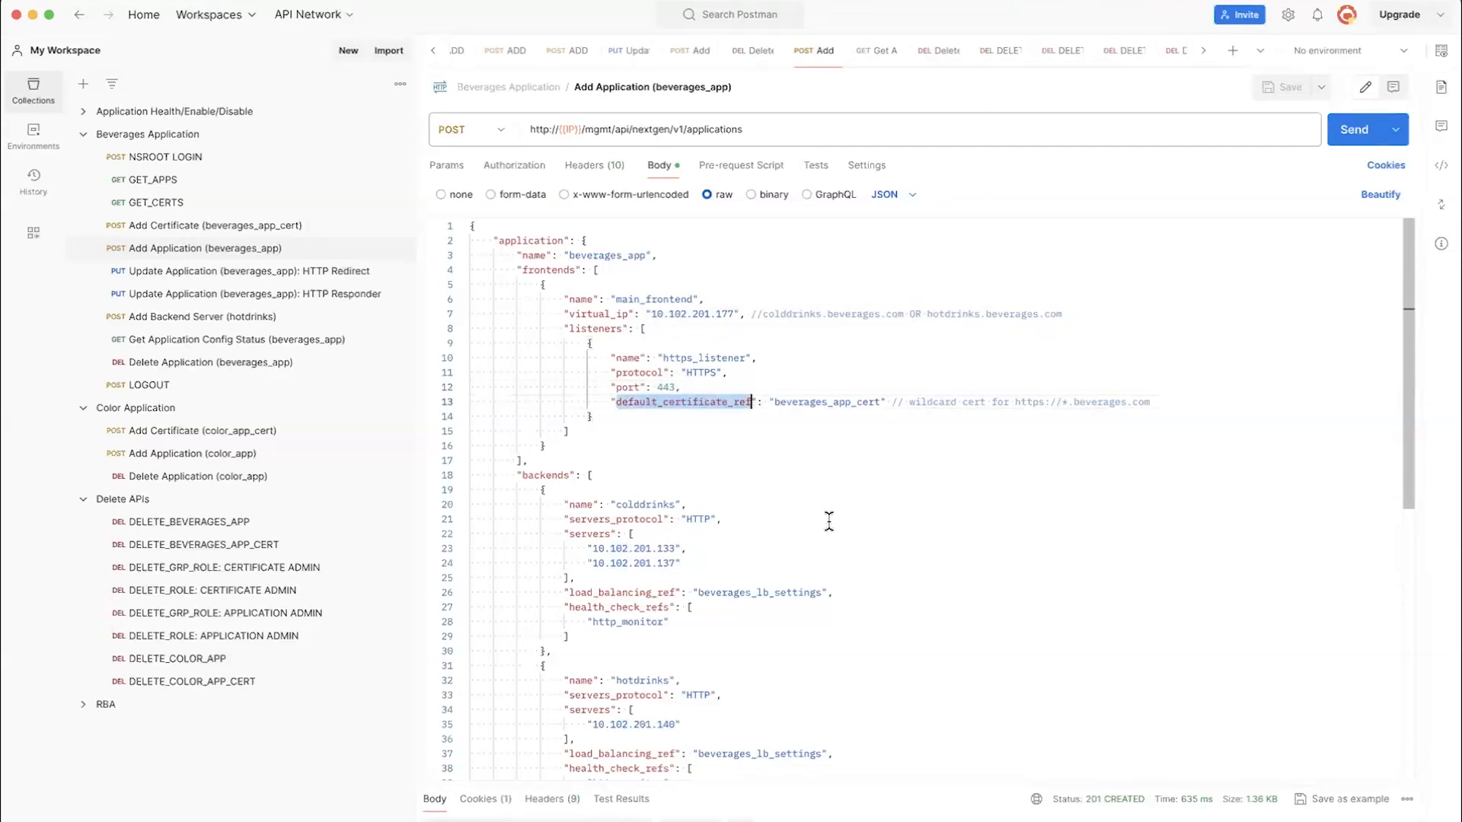
double_click(832, 402)
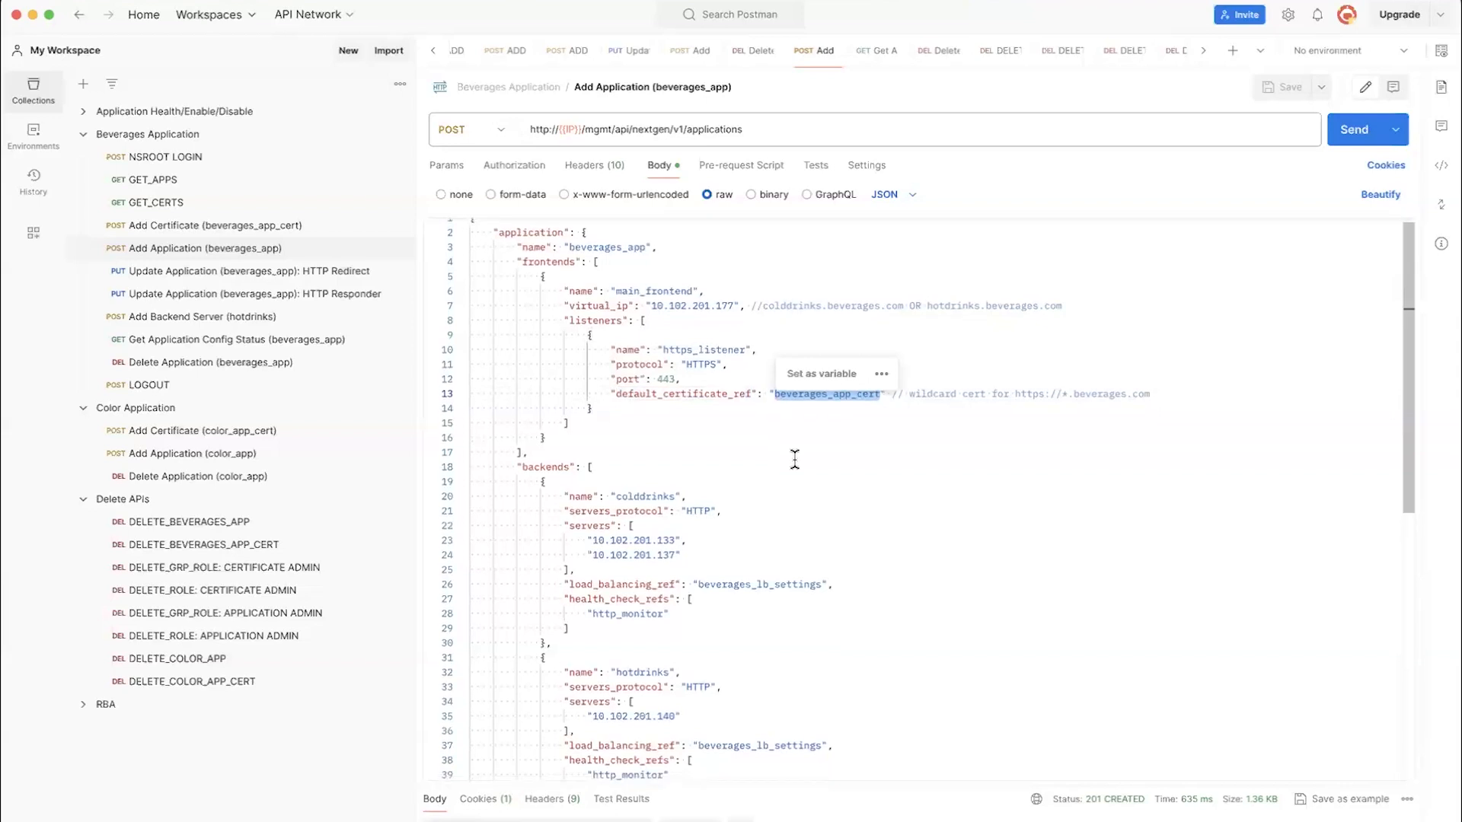
Examine the colddrinks and hotdrinks entries in the backends block, including the servers assigned to colddrinks
scroll(792, 457, "down", 3)
left_click(721, 314)
left_click(709, 293)
scroll(659, 389, "down", 5)
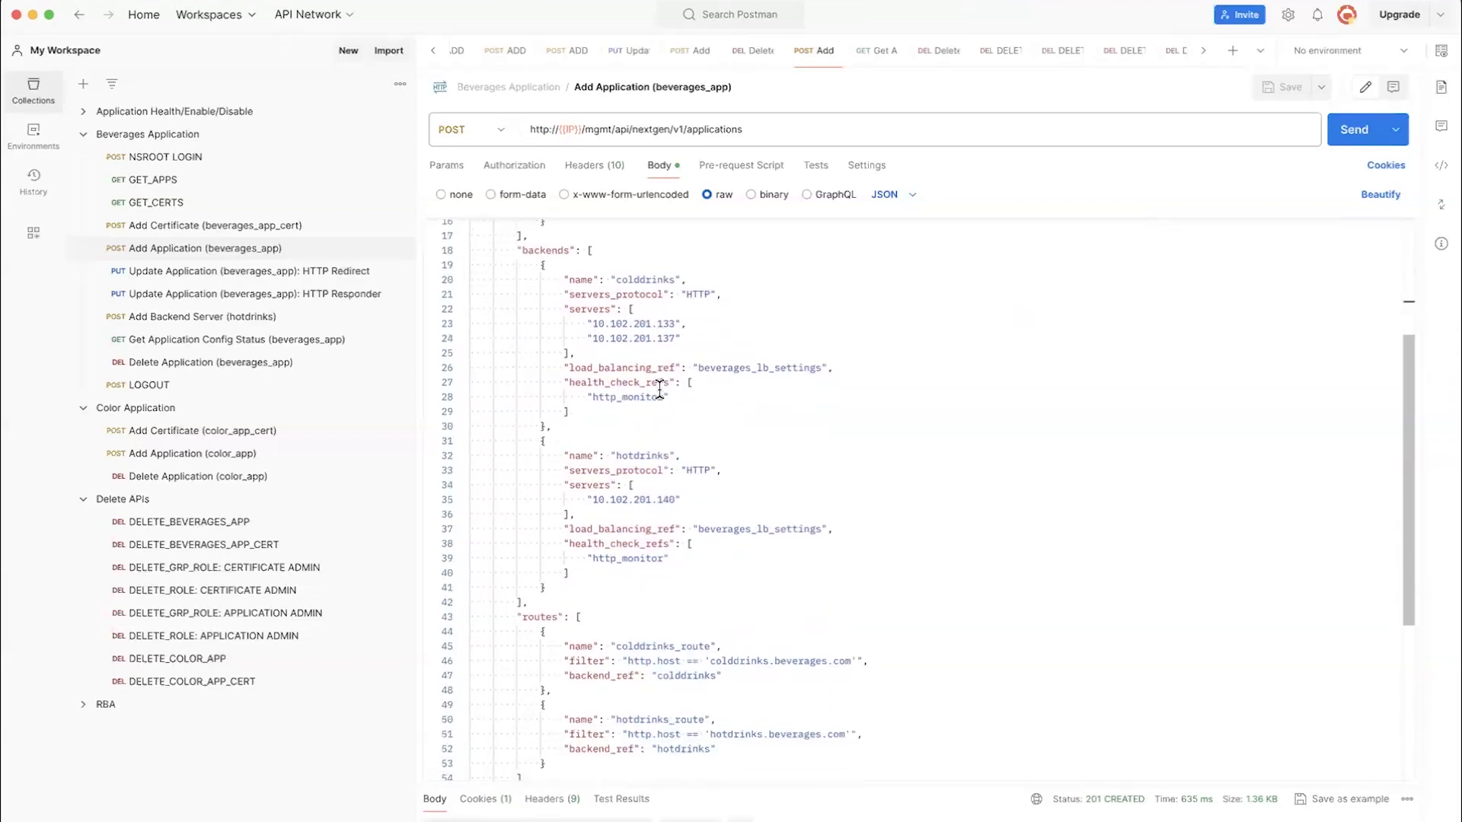
left_click(537, 241)
left_click_drag(537, 242, 593, 409)
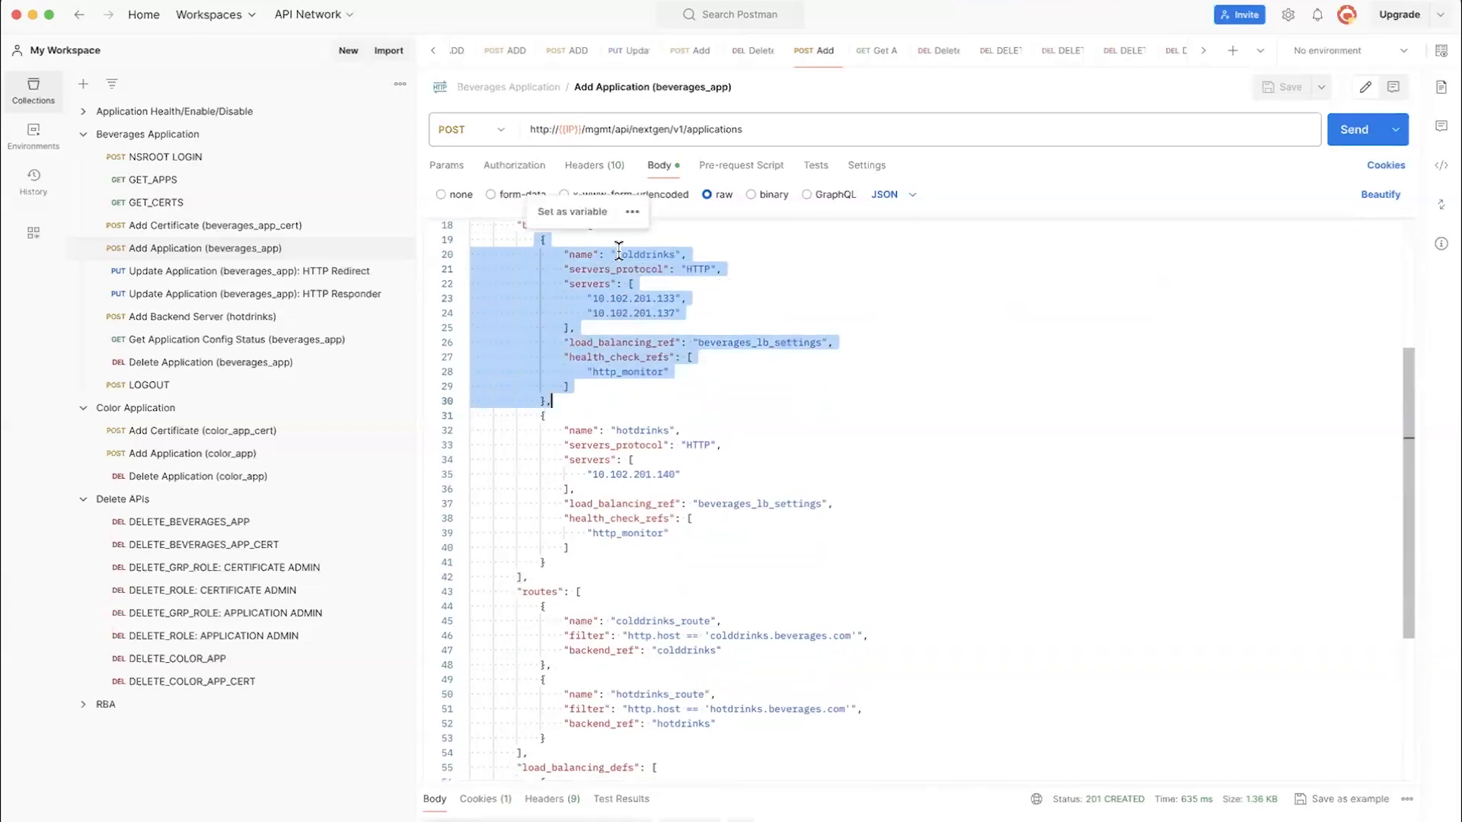
left_click_drag(530, 416, 589, 555)
left_click(656, 254)
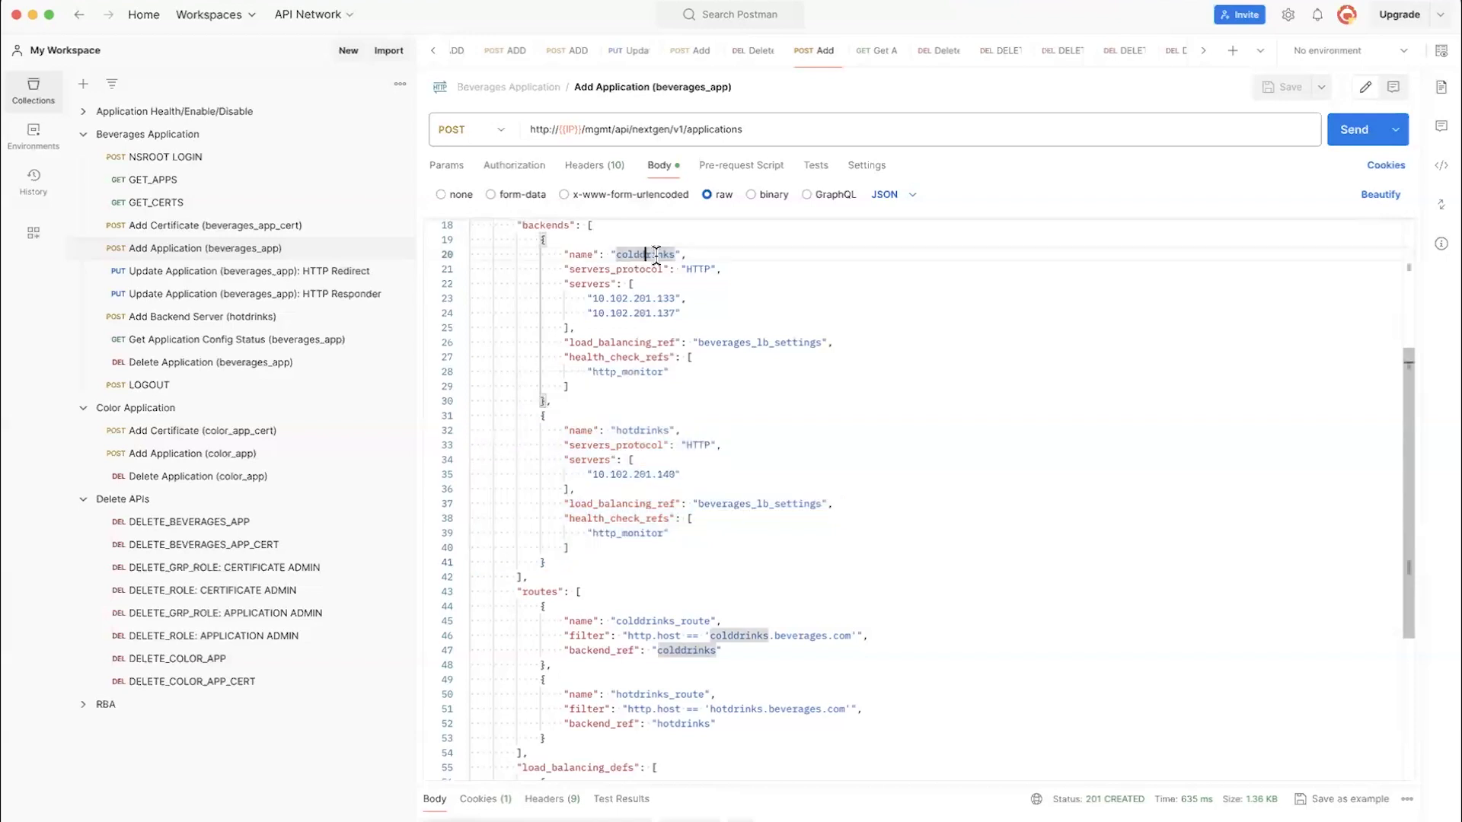
scroll(643, 290, "up", 2)
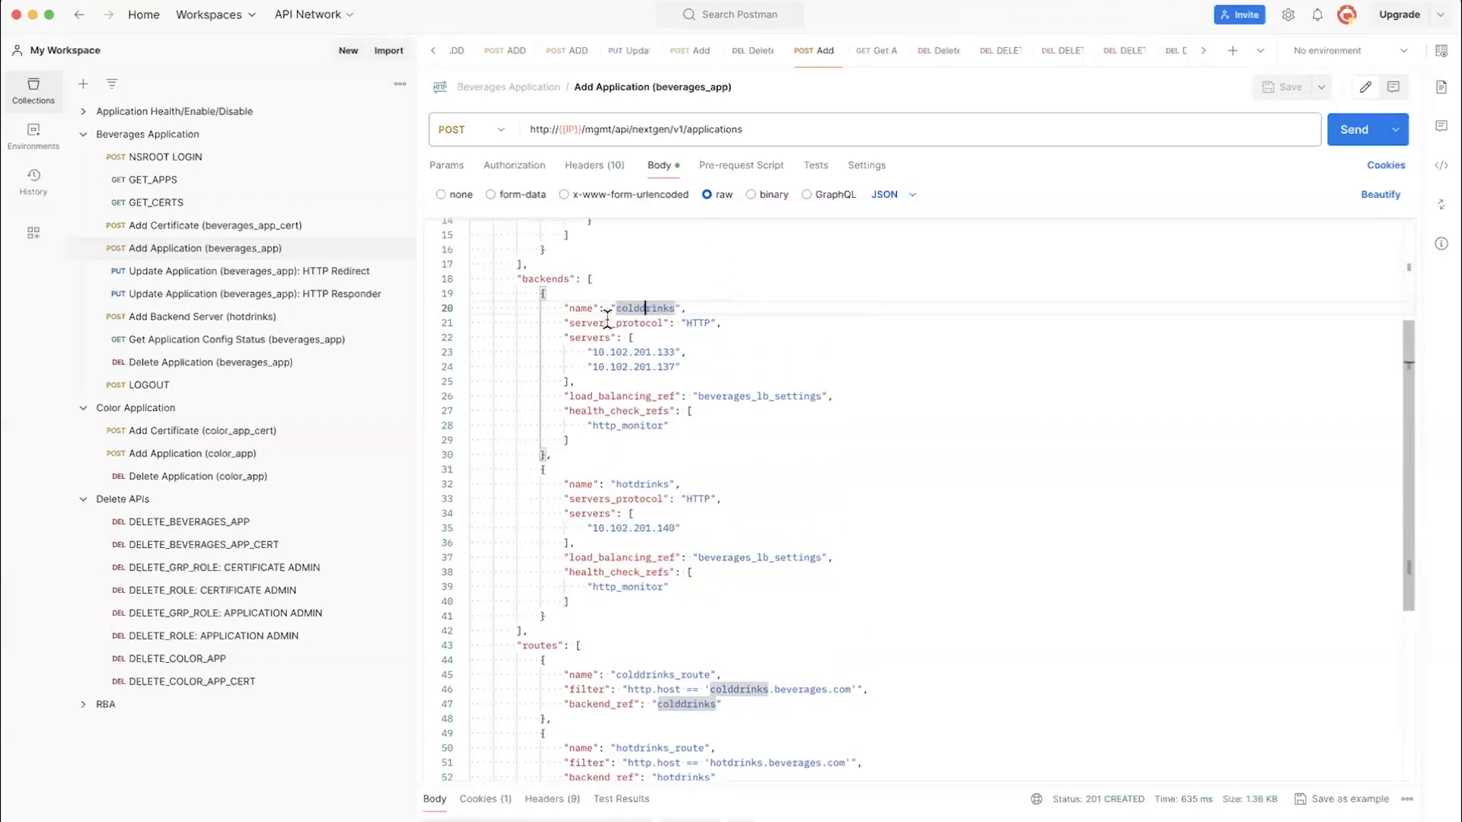
left_click_drag(564, 338, 609, 377)
left_click(727, 353)
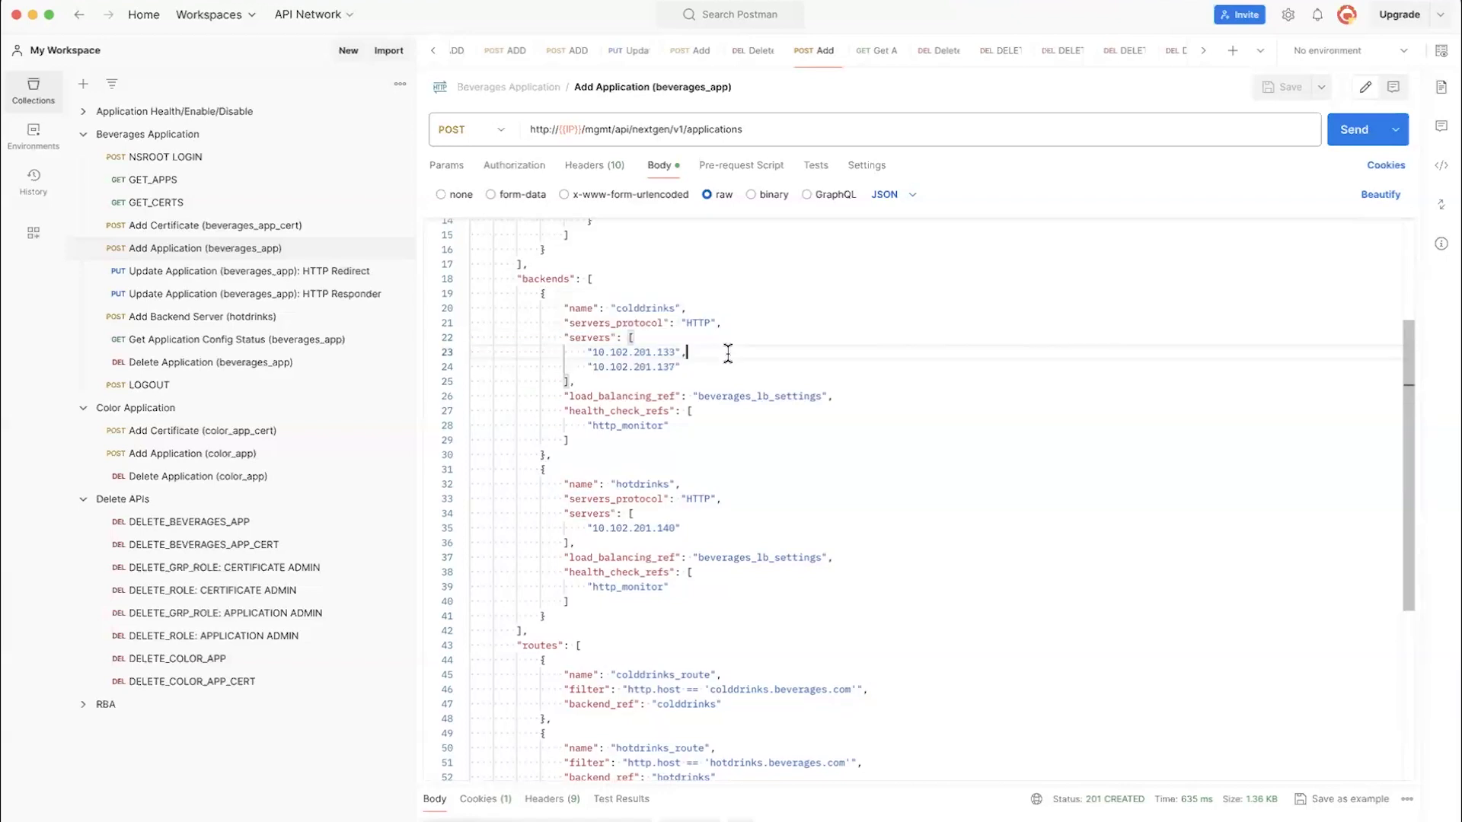
Examine how the backends' load_balancing_ref entries relate to the load_balancing_defs block in the request body
double_click(638, 396)
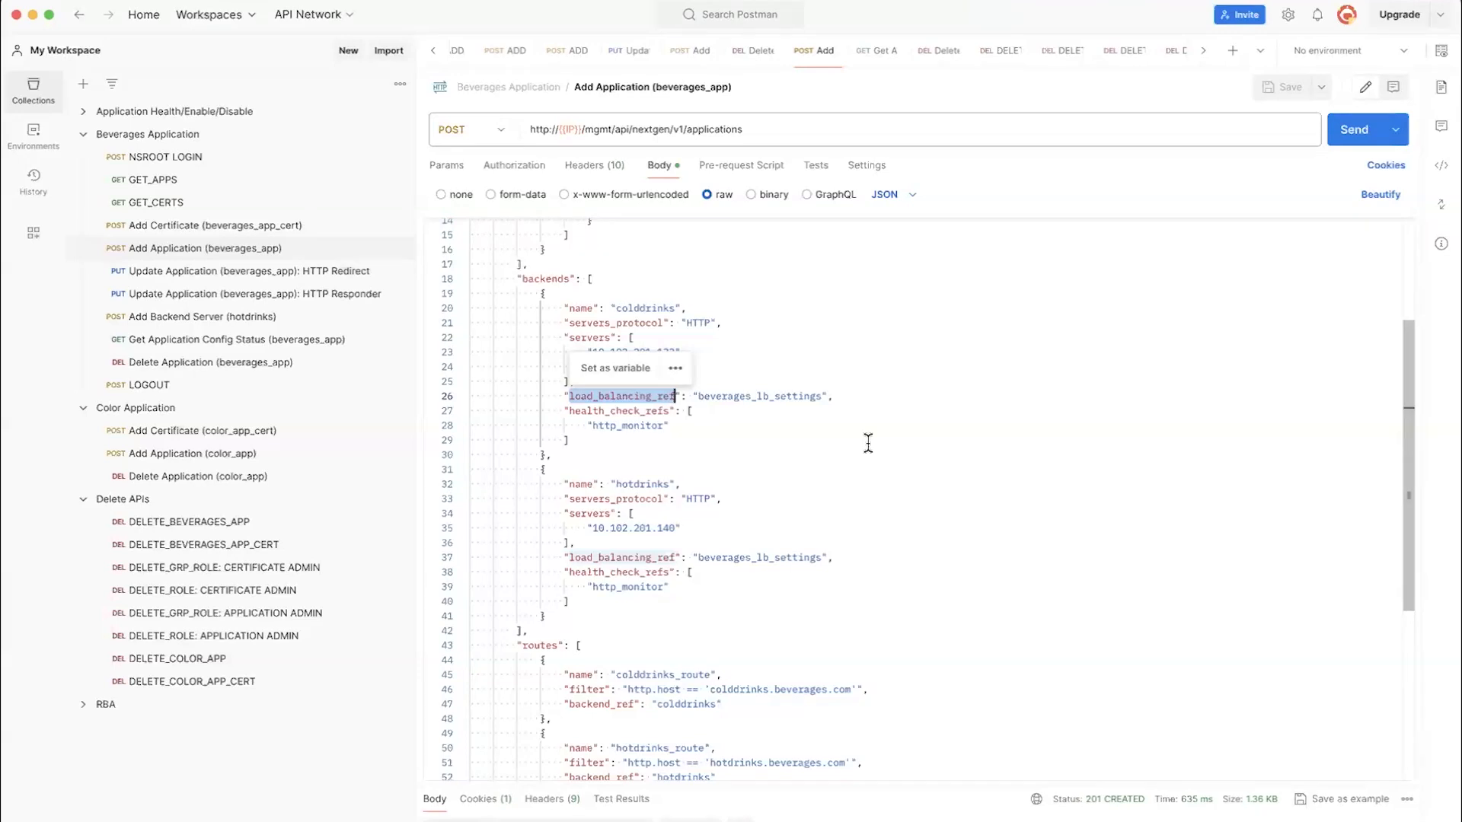
left_click(742, 423)
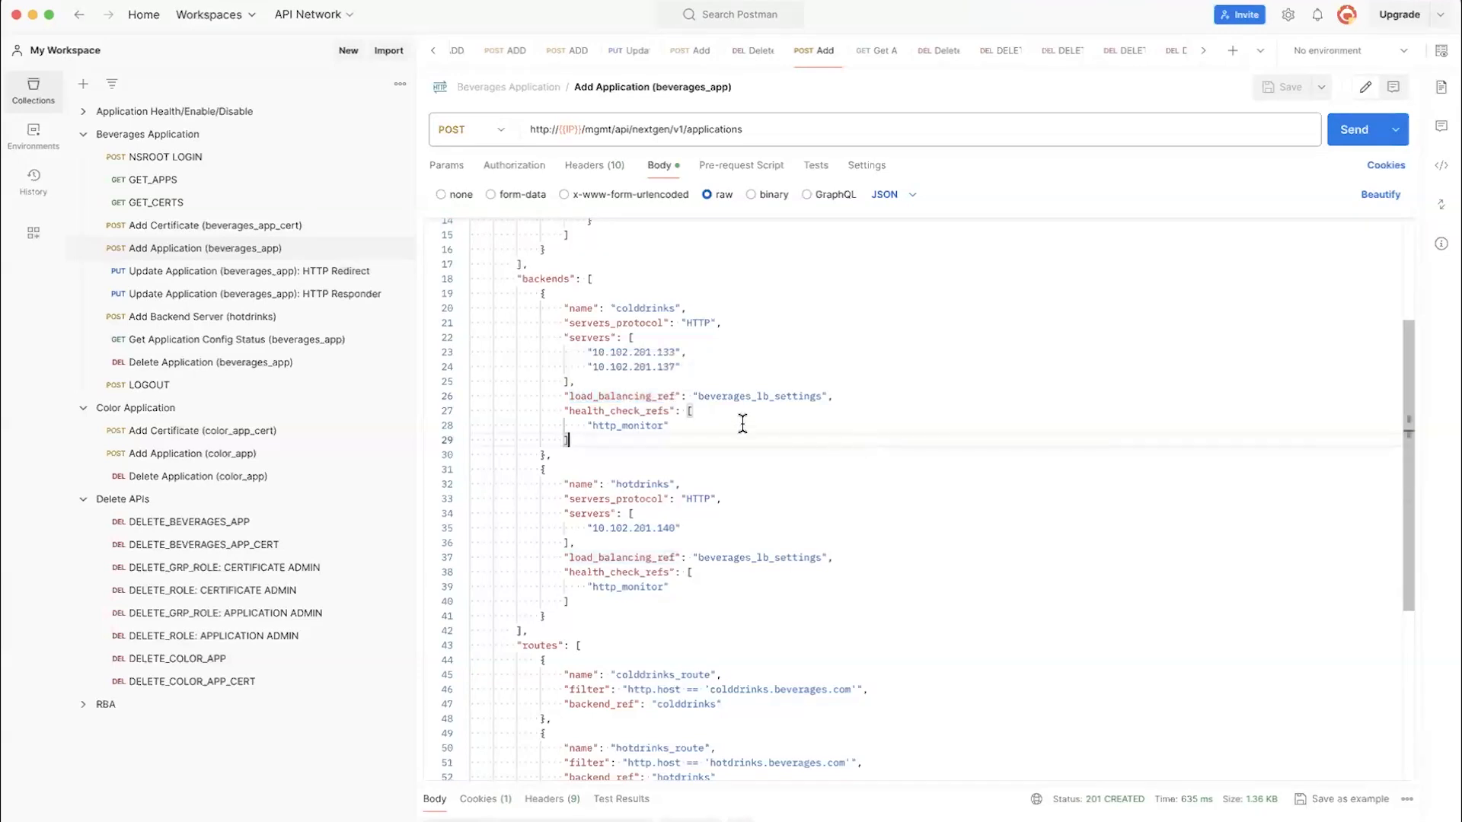
double_click(643, 396)
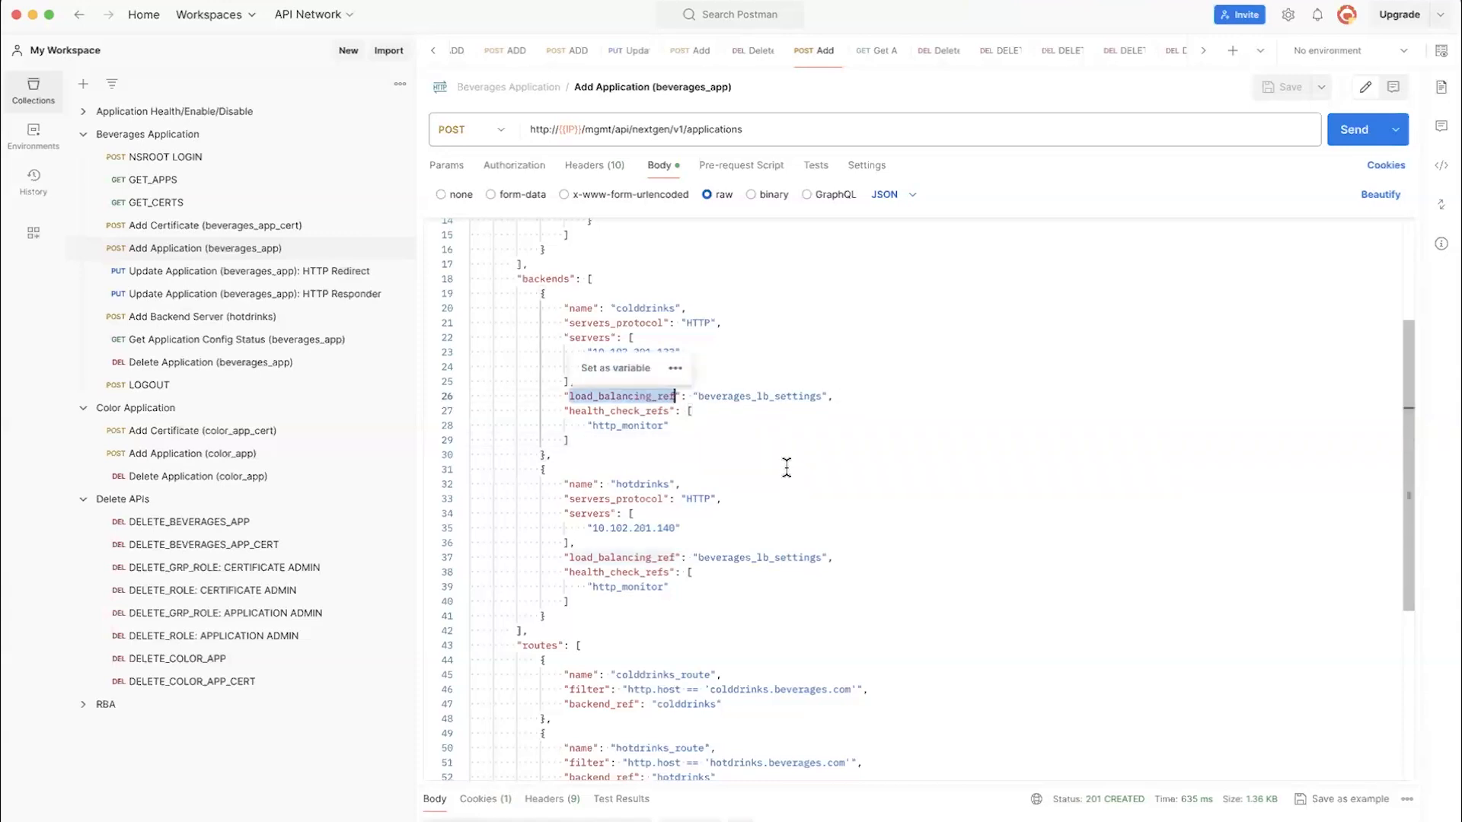
scroll(787, 466, "down", 3)
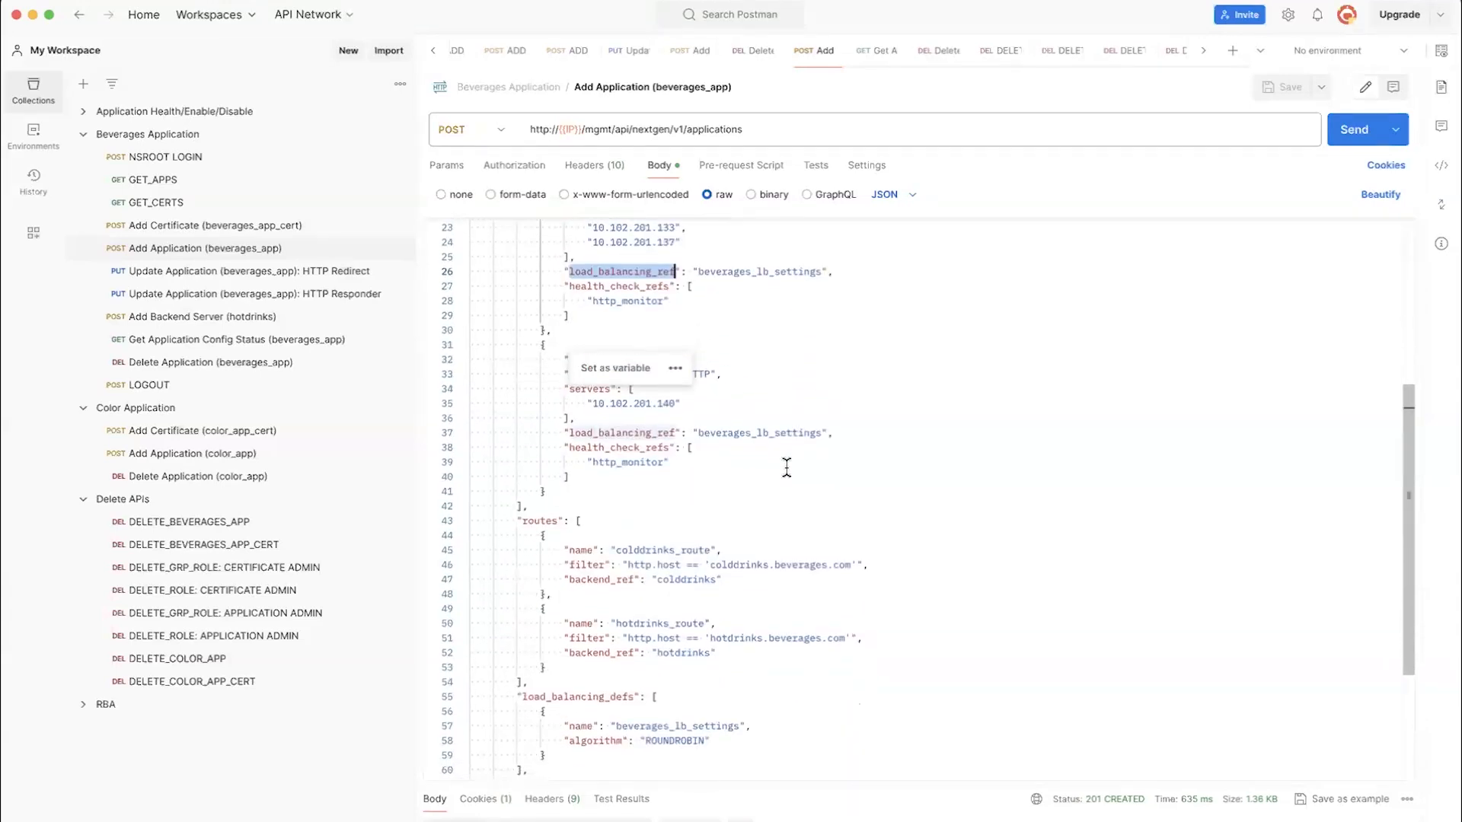
scroll(786, 467, "up", 1)
scroll(730, 548, "down", 10)
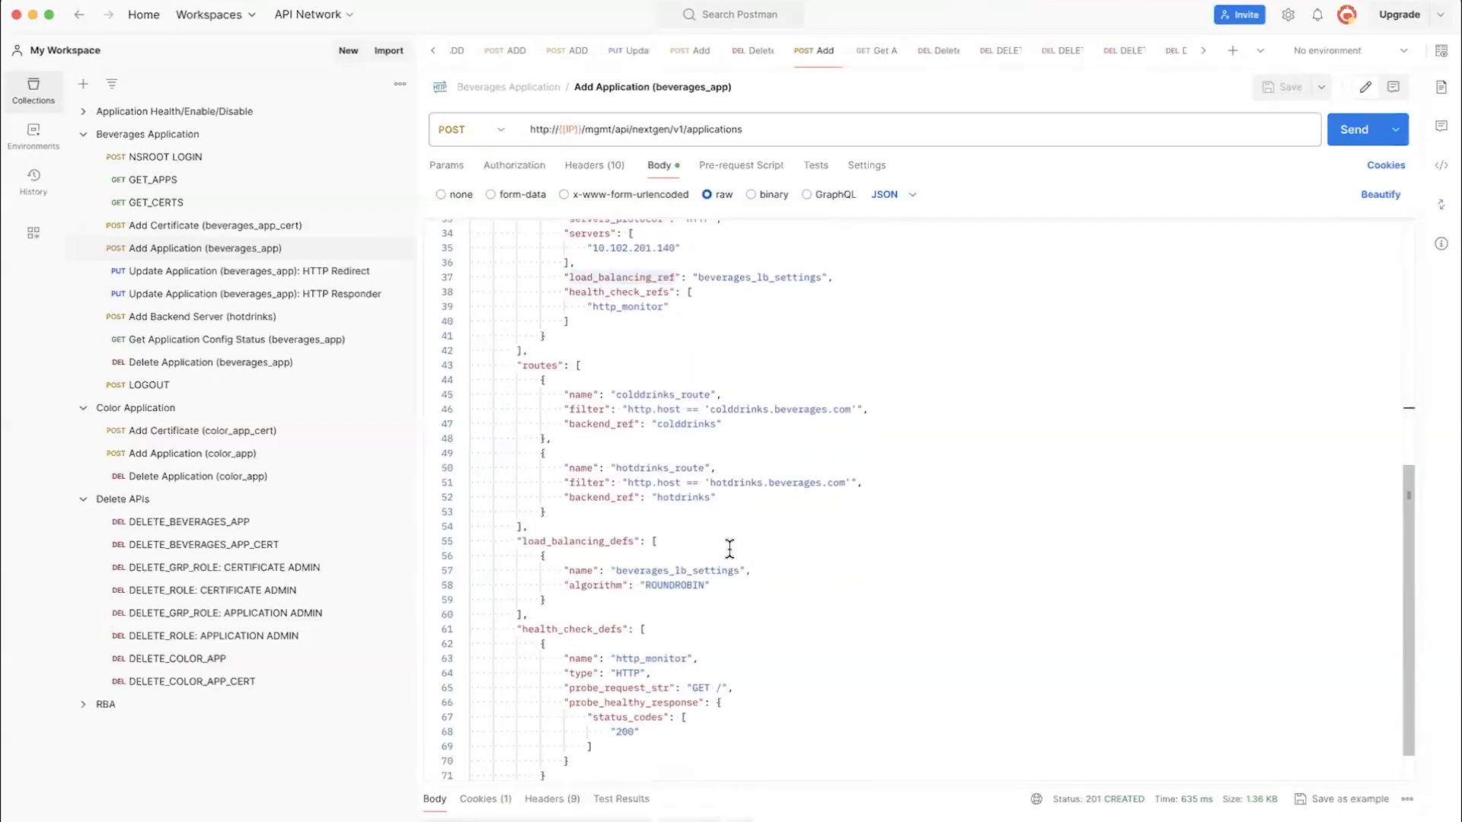
double_click(576, 525)
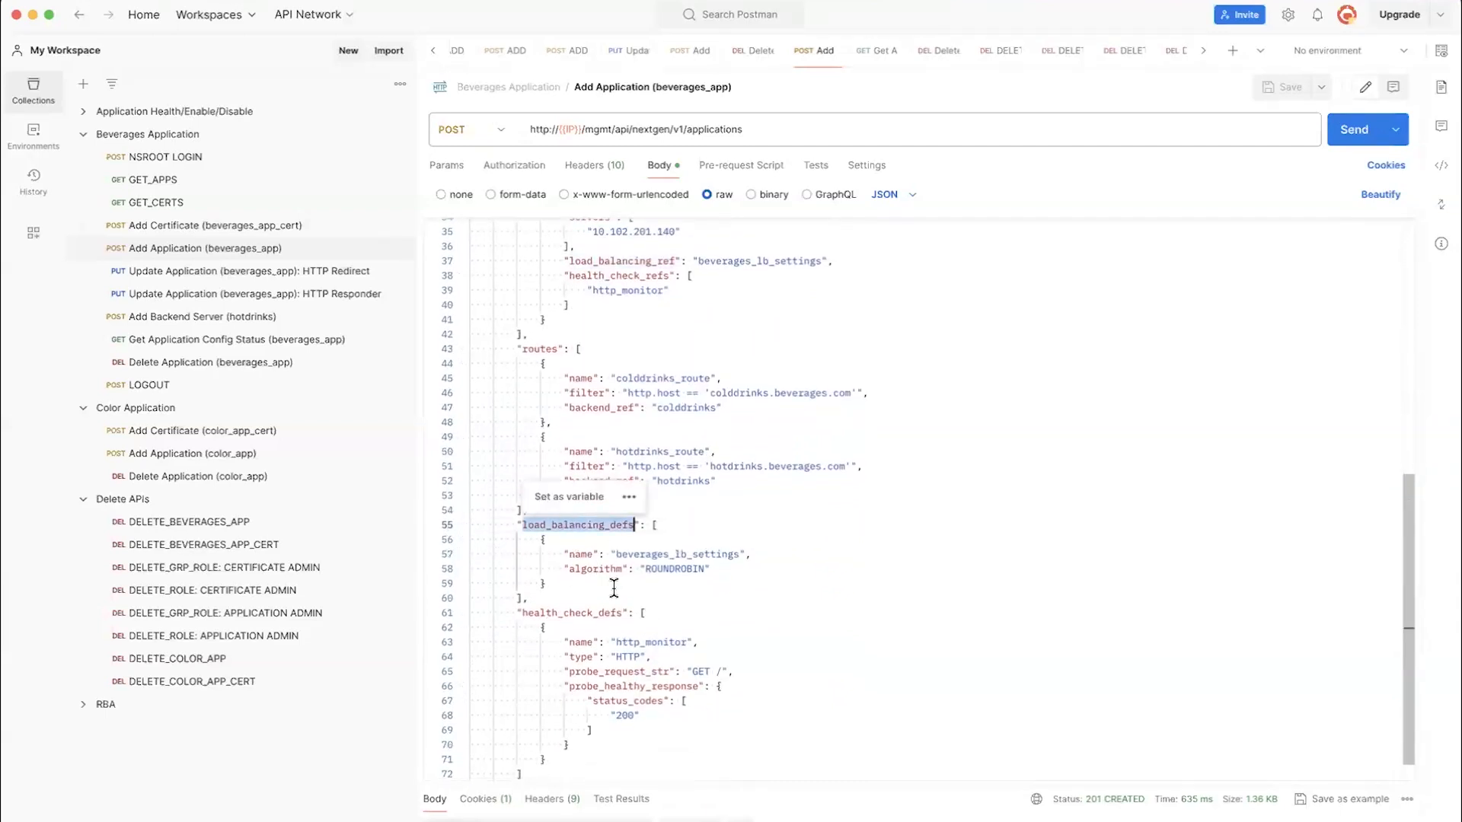
left_click_drag(565, 586, 504, 525)
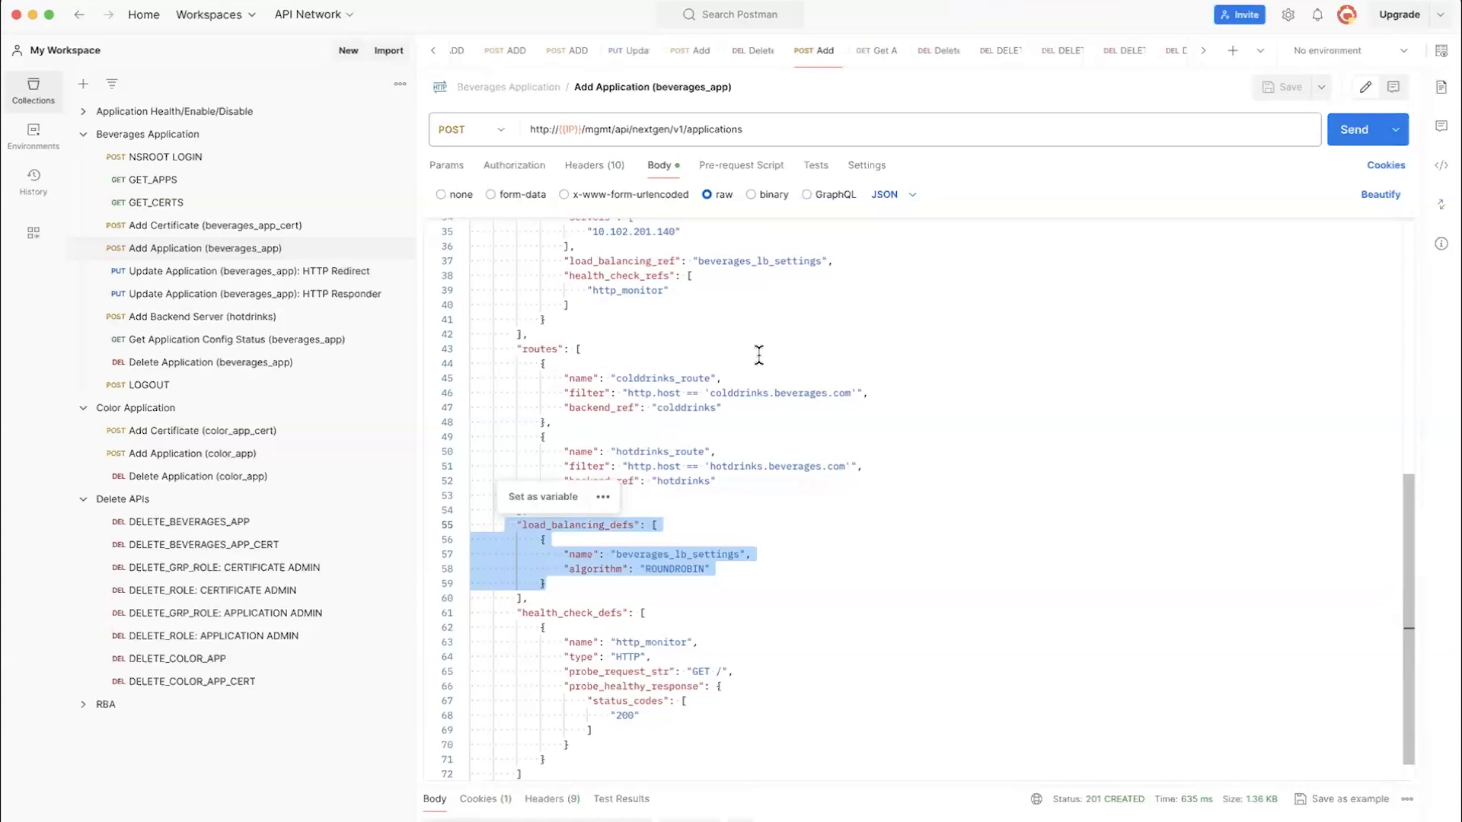
scroll(759, 355, "up", 5)
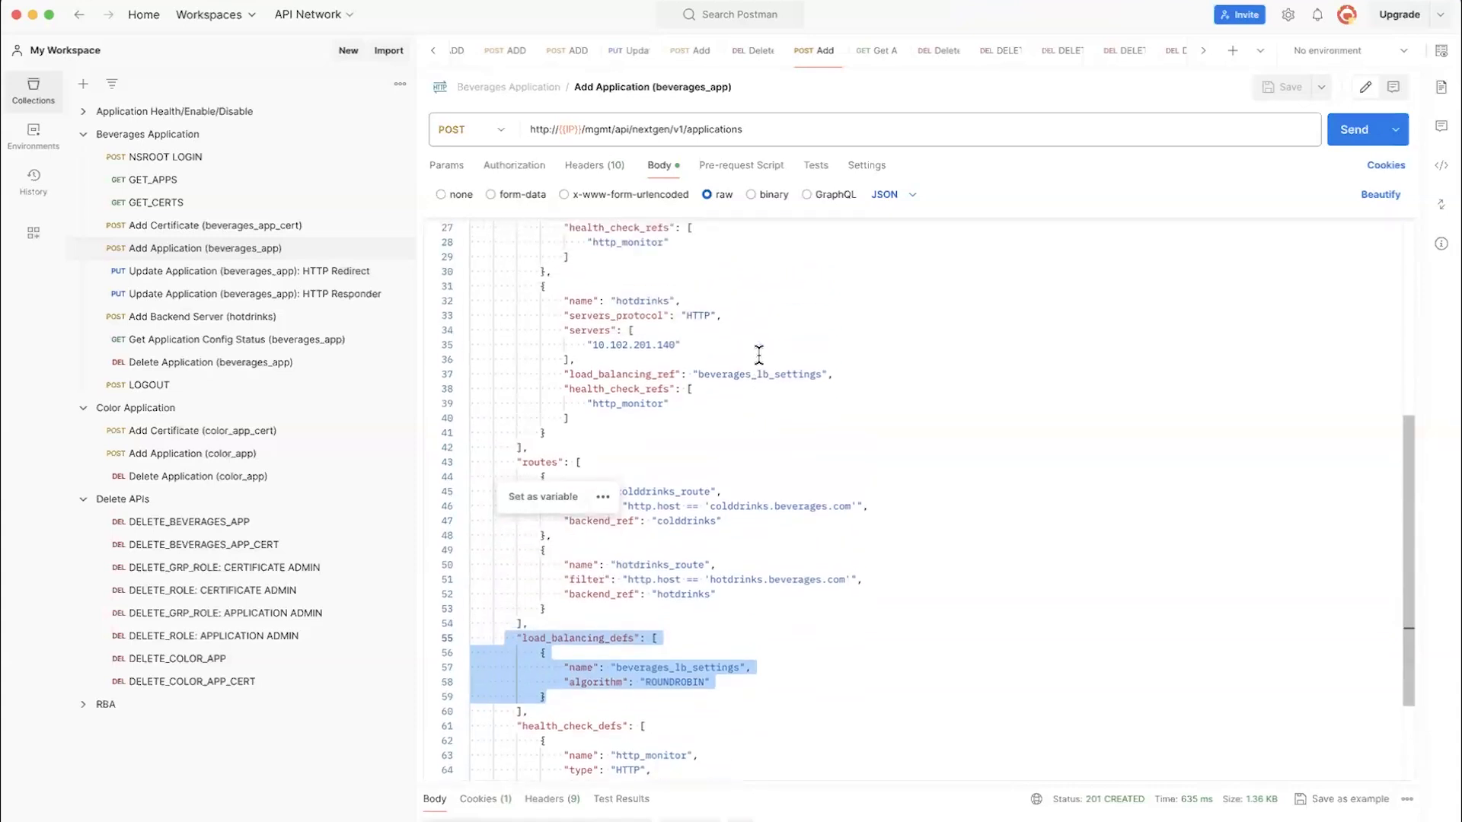
scroll(759, 355, "down", 3)
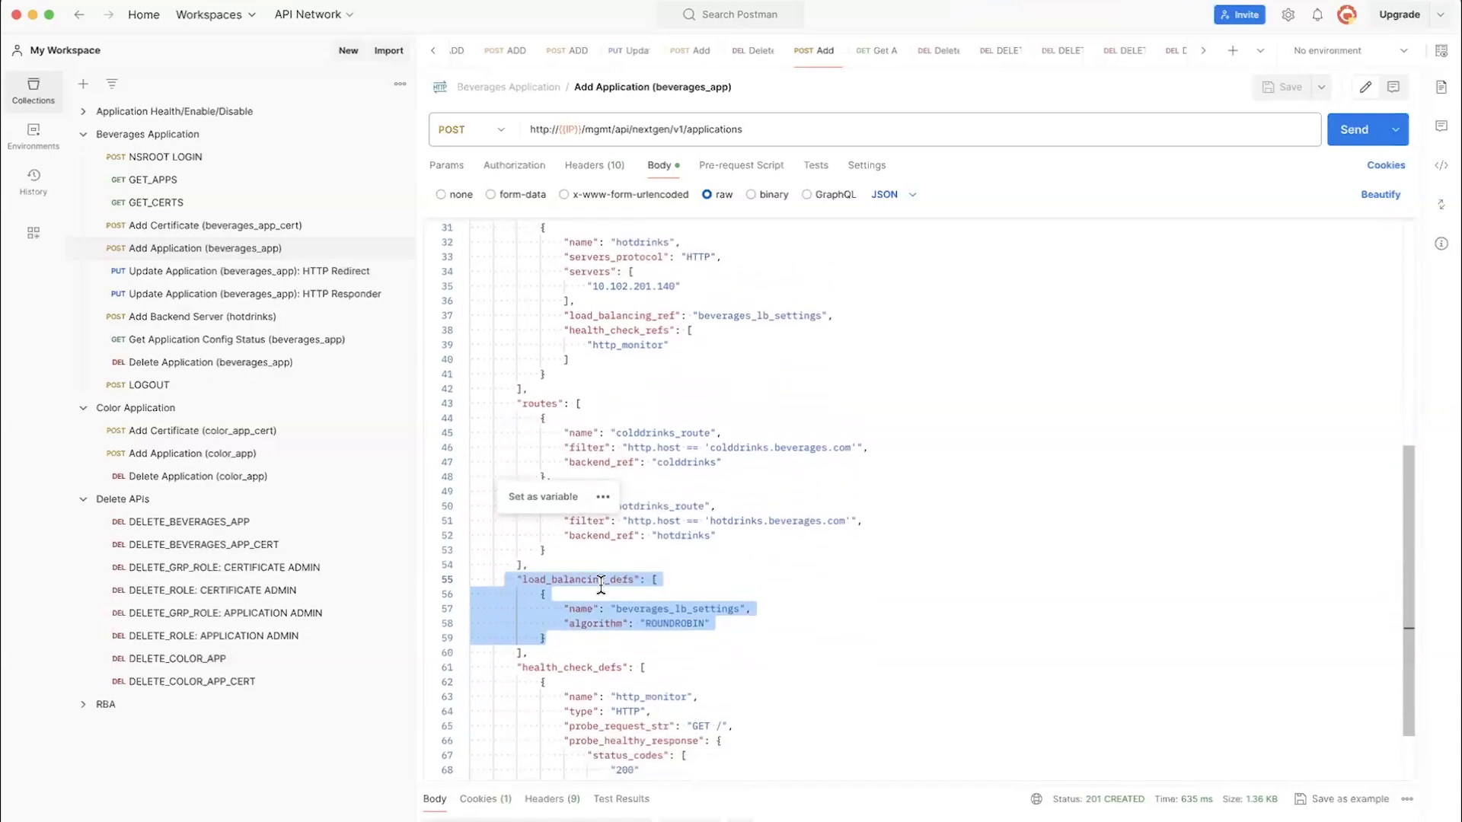
scroll(707, 418, "up", 8)
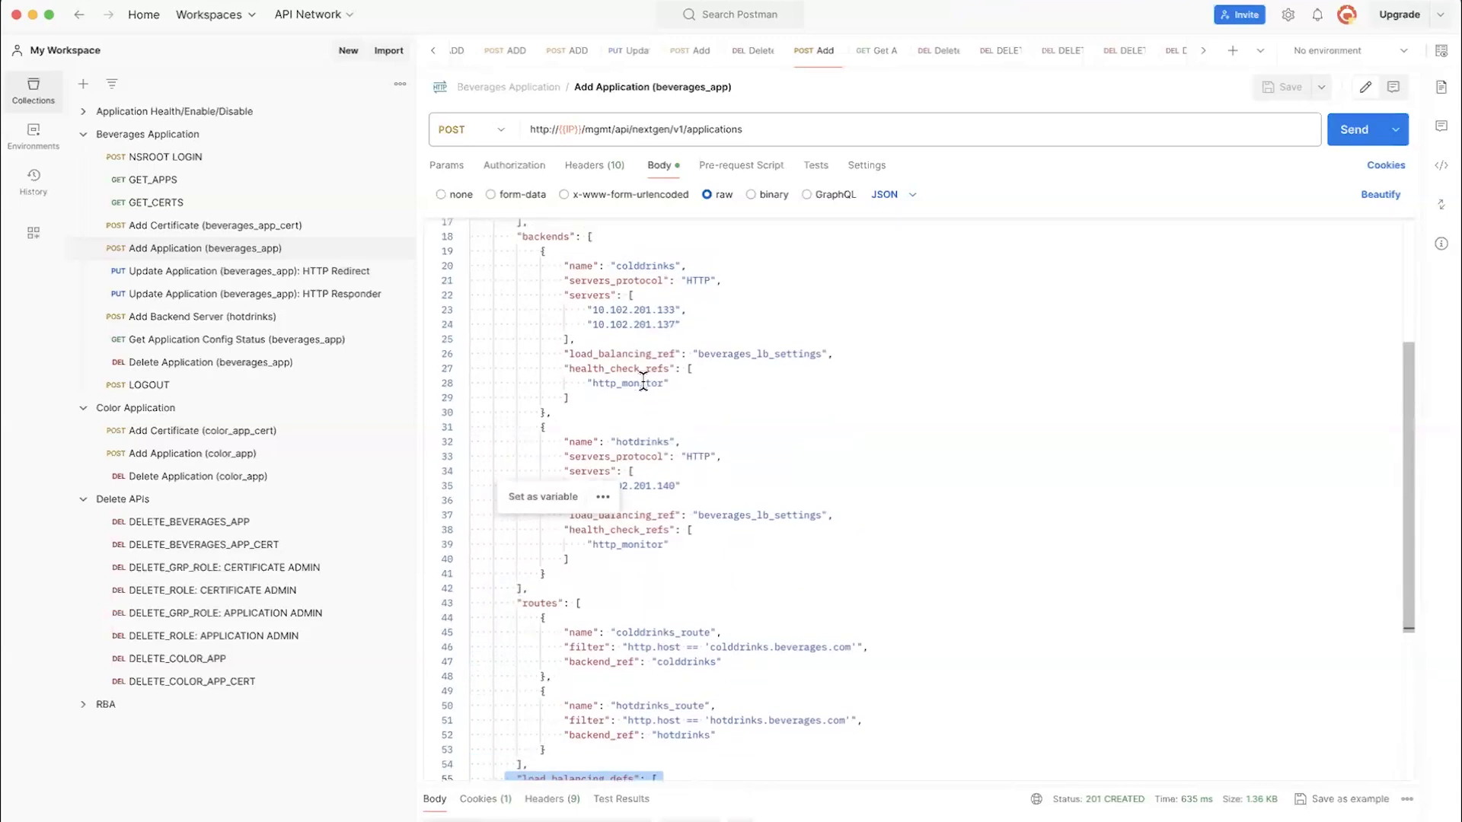
Examine the colddrinks backend's load_balancing_ref and health_check_refs entries and the algorithm set in the load_balancing_defs block
double_click(628, 355)
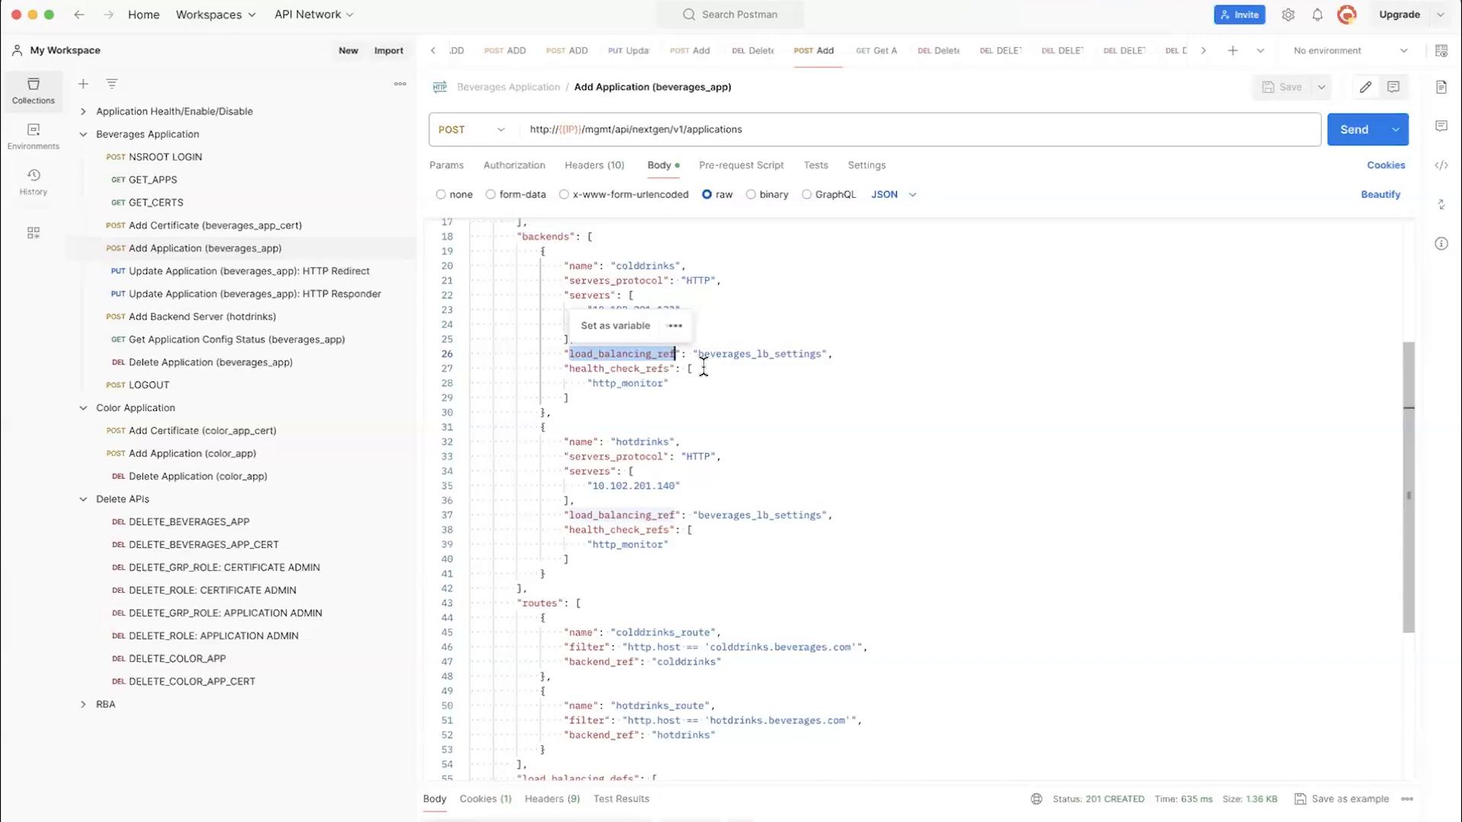
left_click(704, 366)
double_click(650, 368)
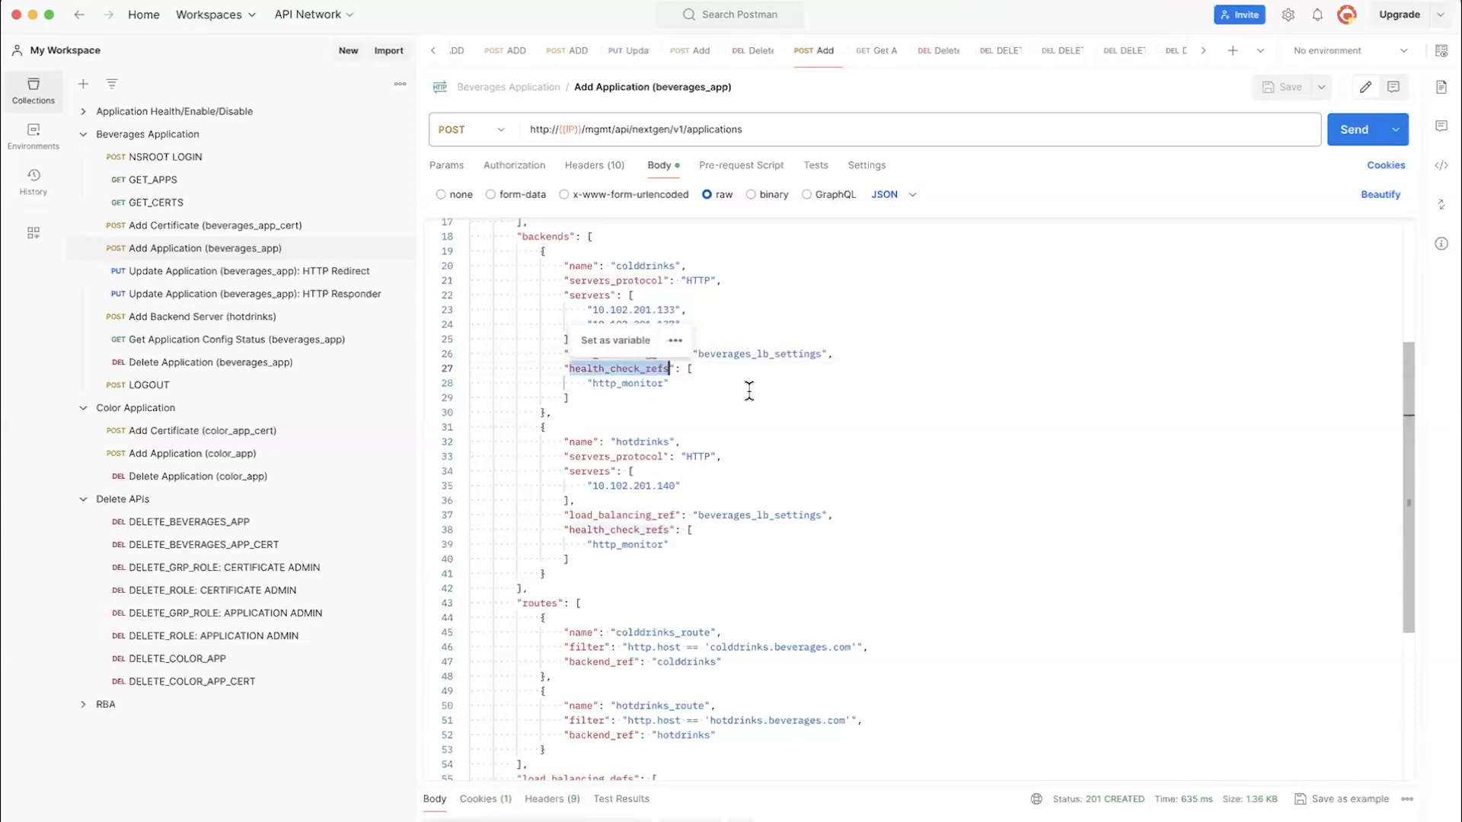
left_click(749, 390)
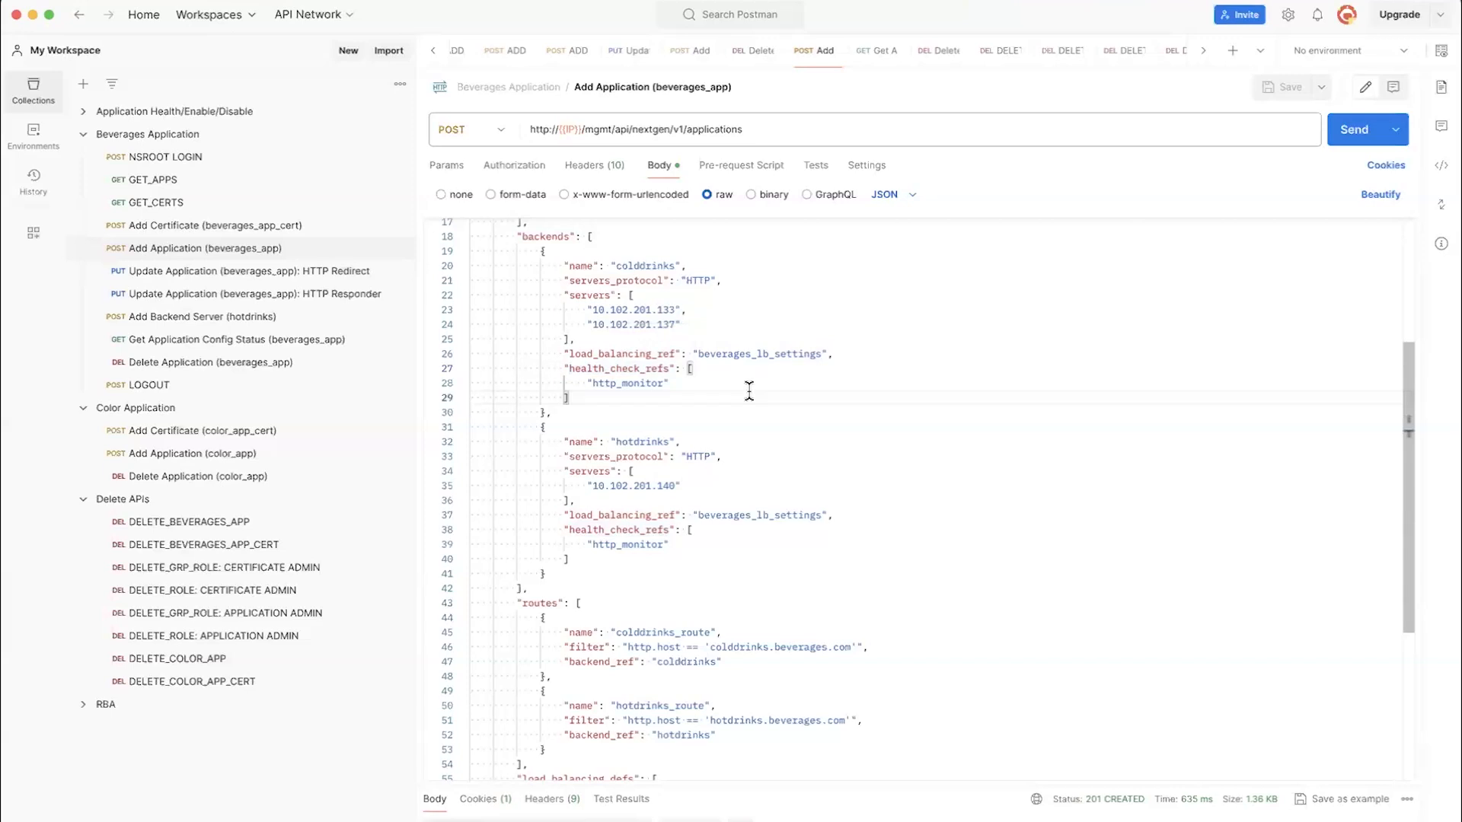
left_click(651, 353)
scroll(777, 449, "down", 5)
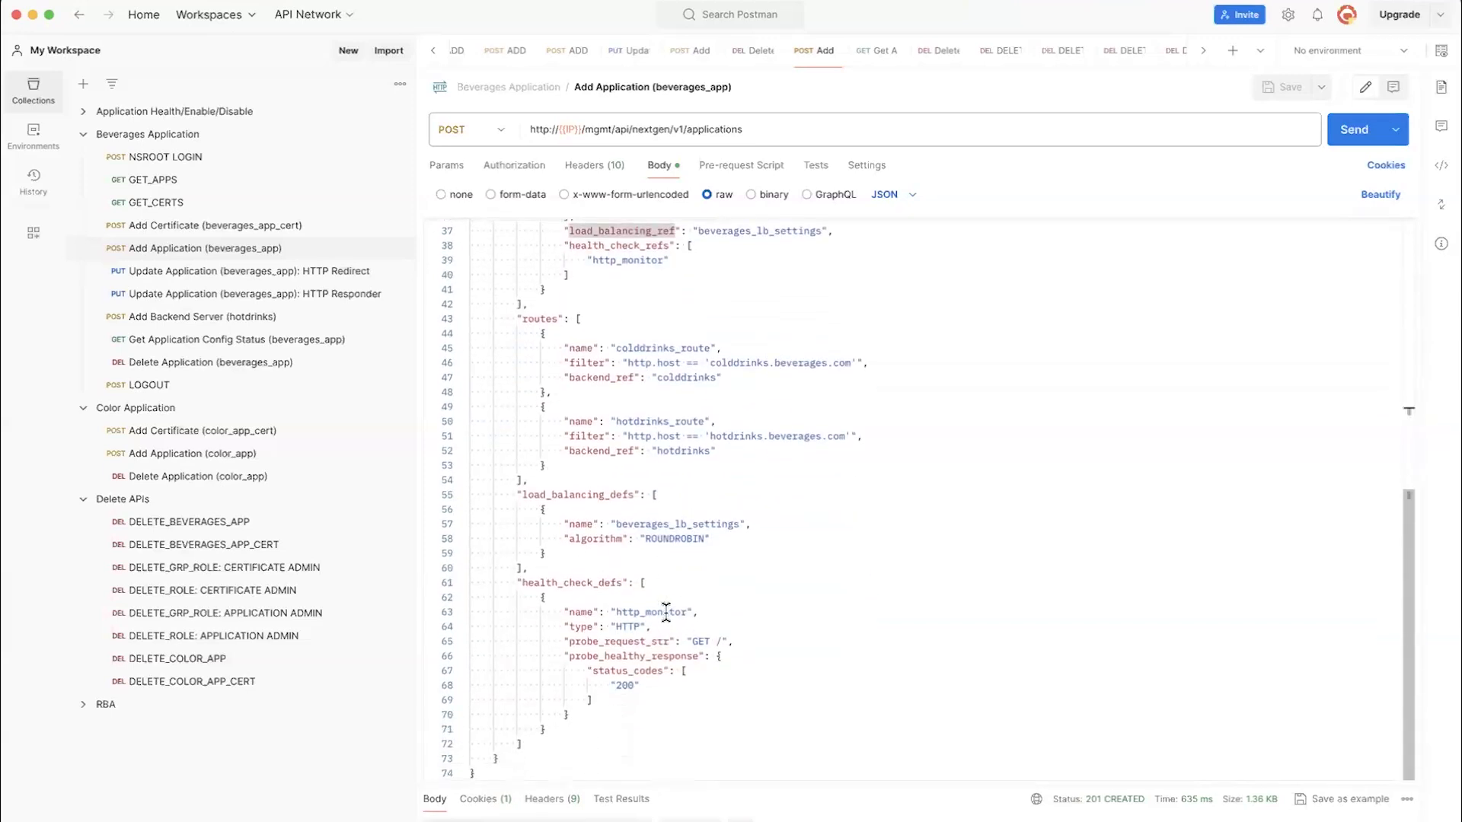
double_click(652, 539)
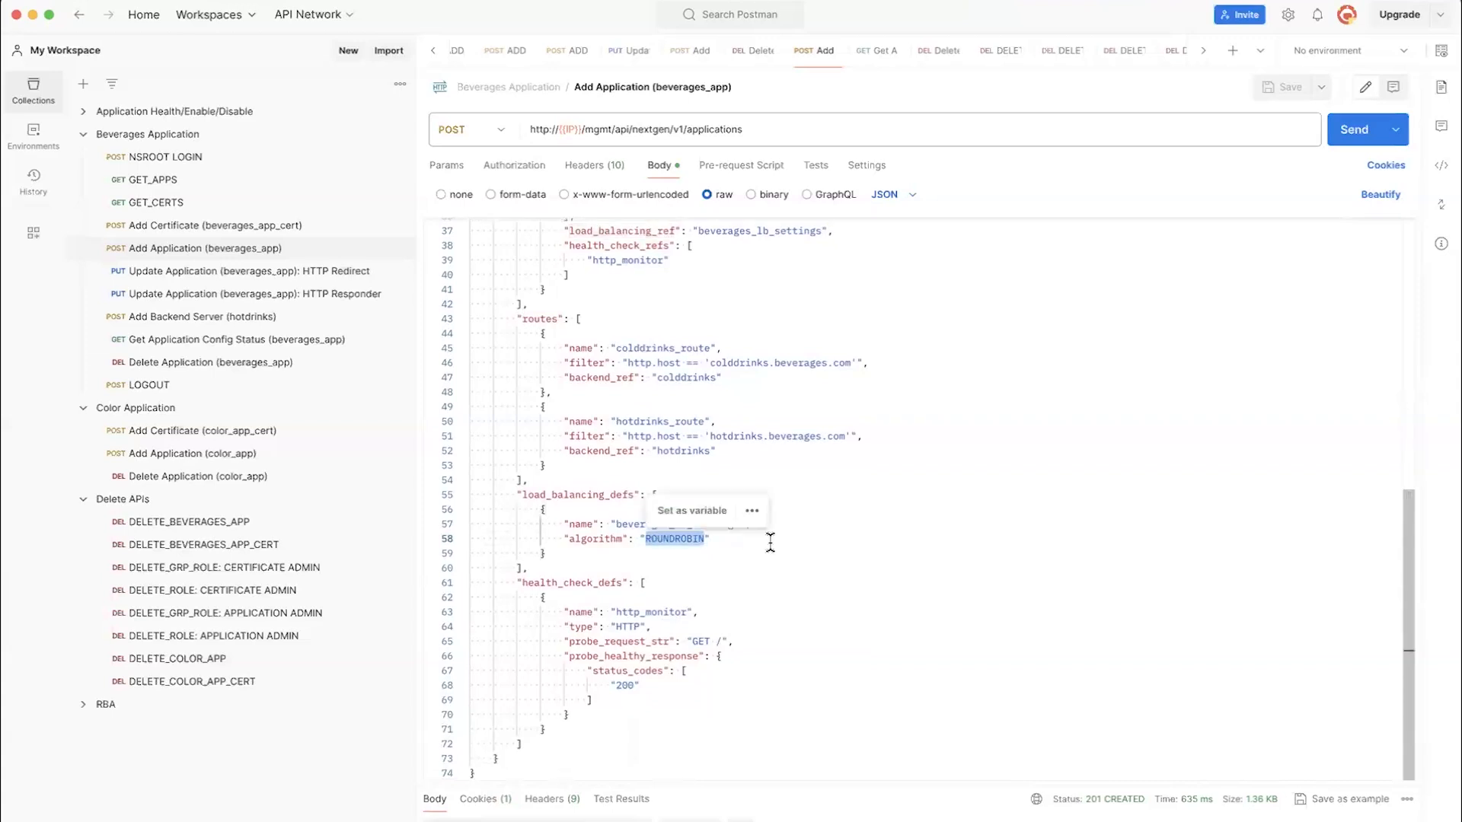
Trace the colddrinks health_check_refs entry to the health_check_defs block and examine its monitor type, probe request and healthy status code
scroll(762, 525, "up", 5)
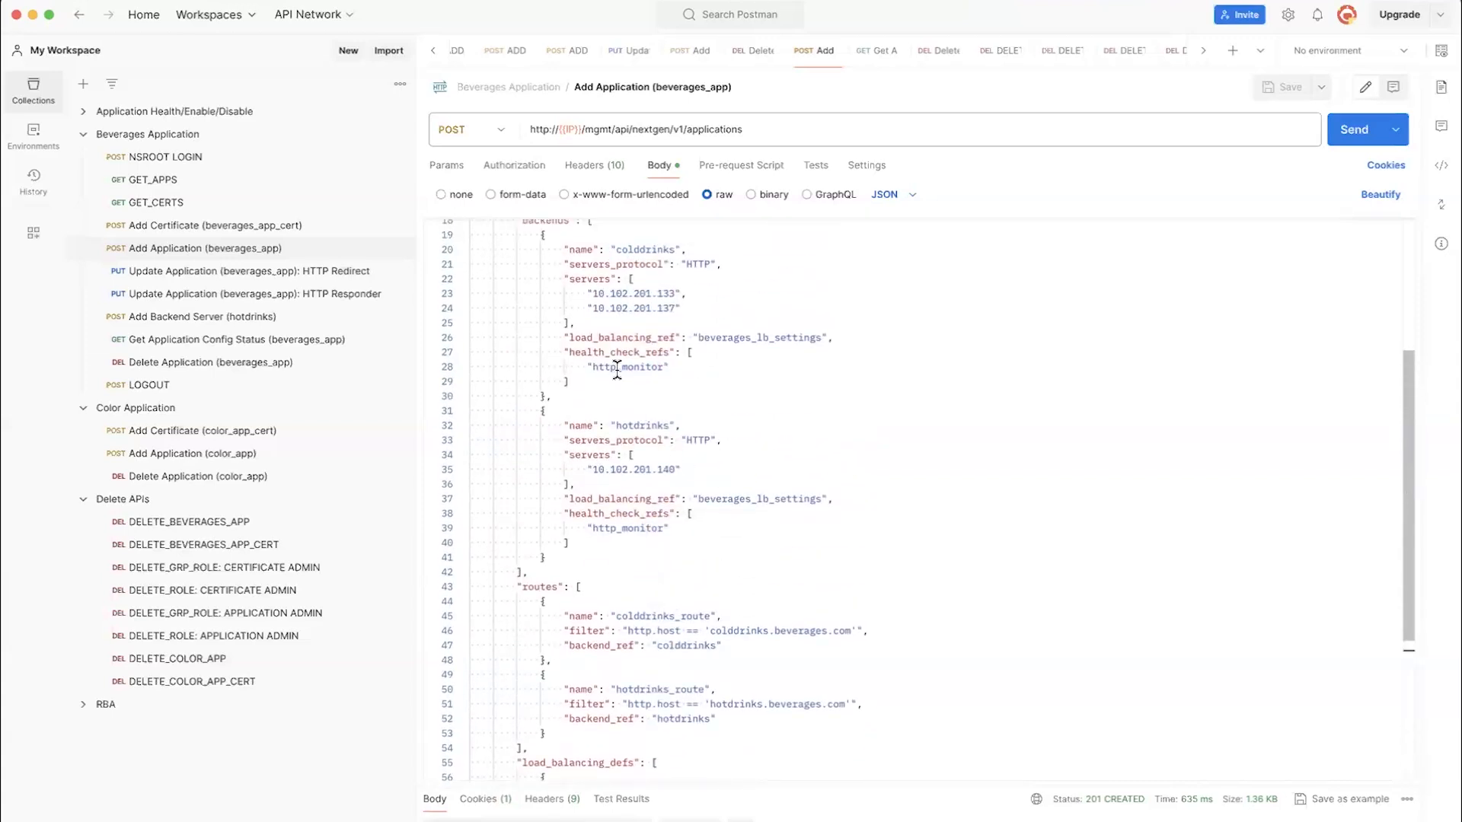
double_click(635, 354)
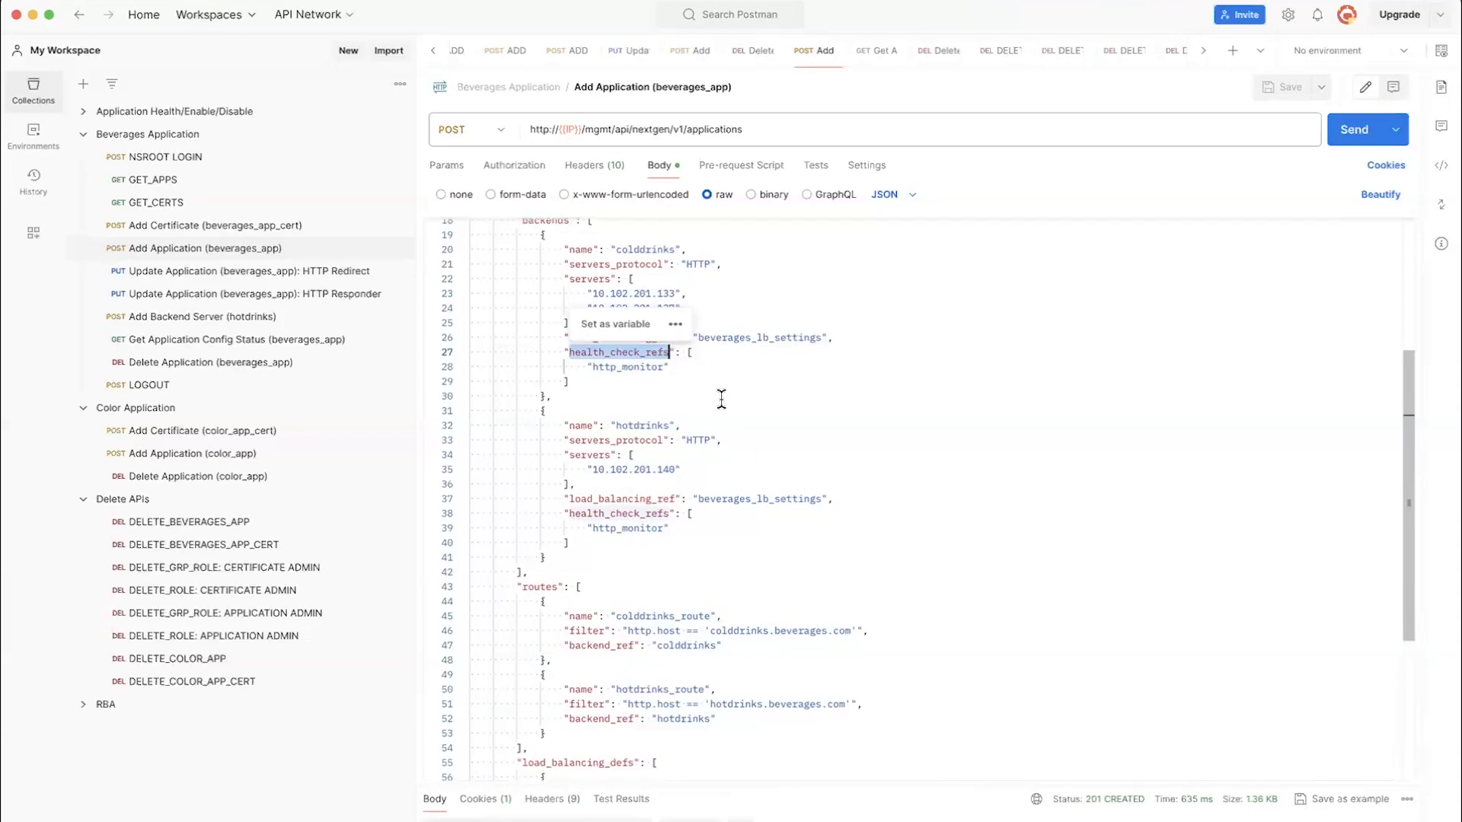
left_click(698, 375)
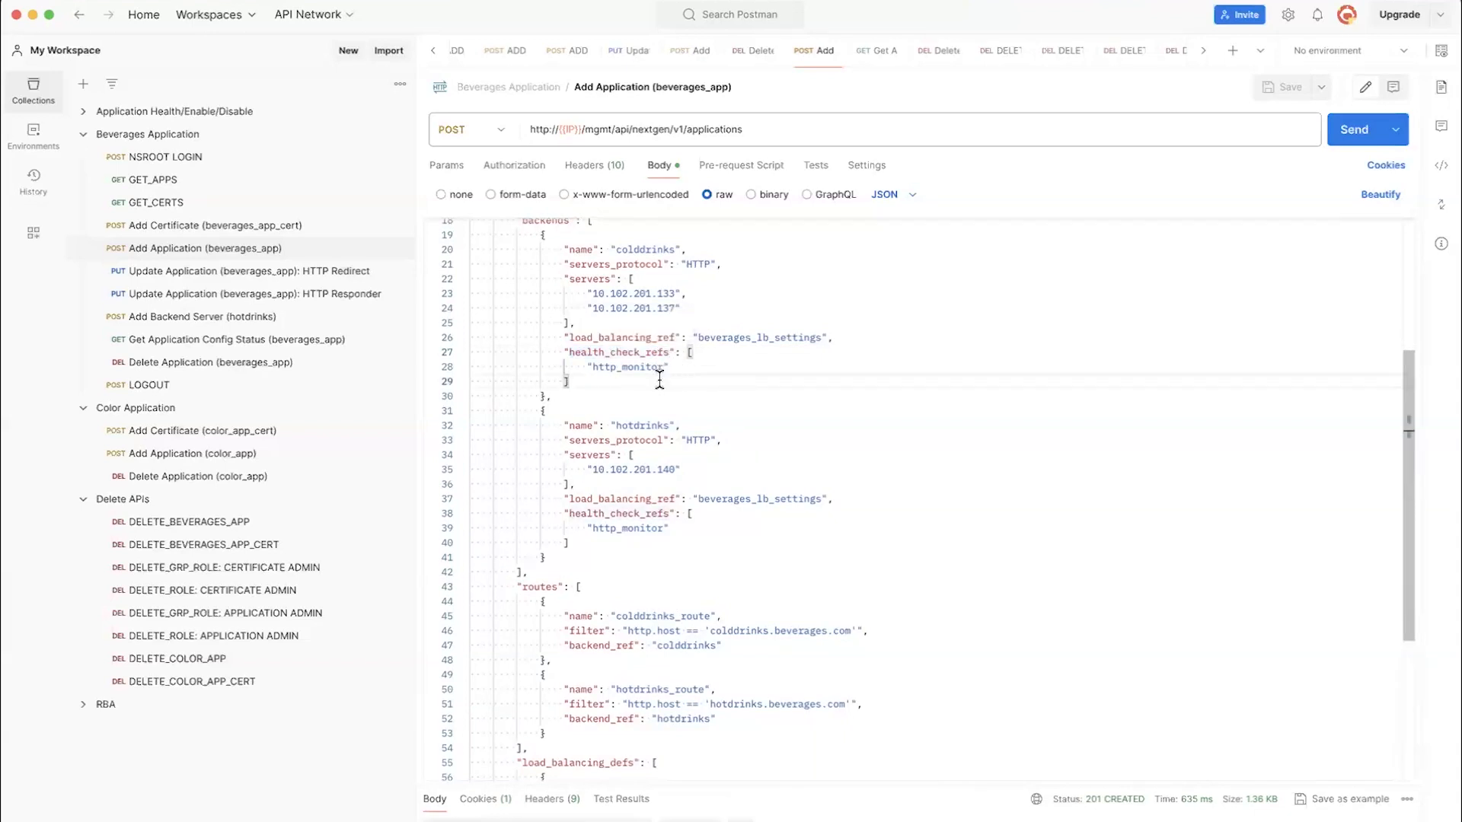
scroll(687, 383, "down", 5)
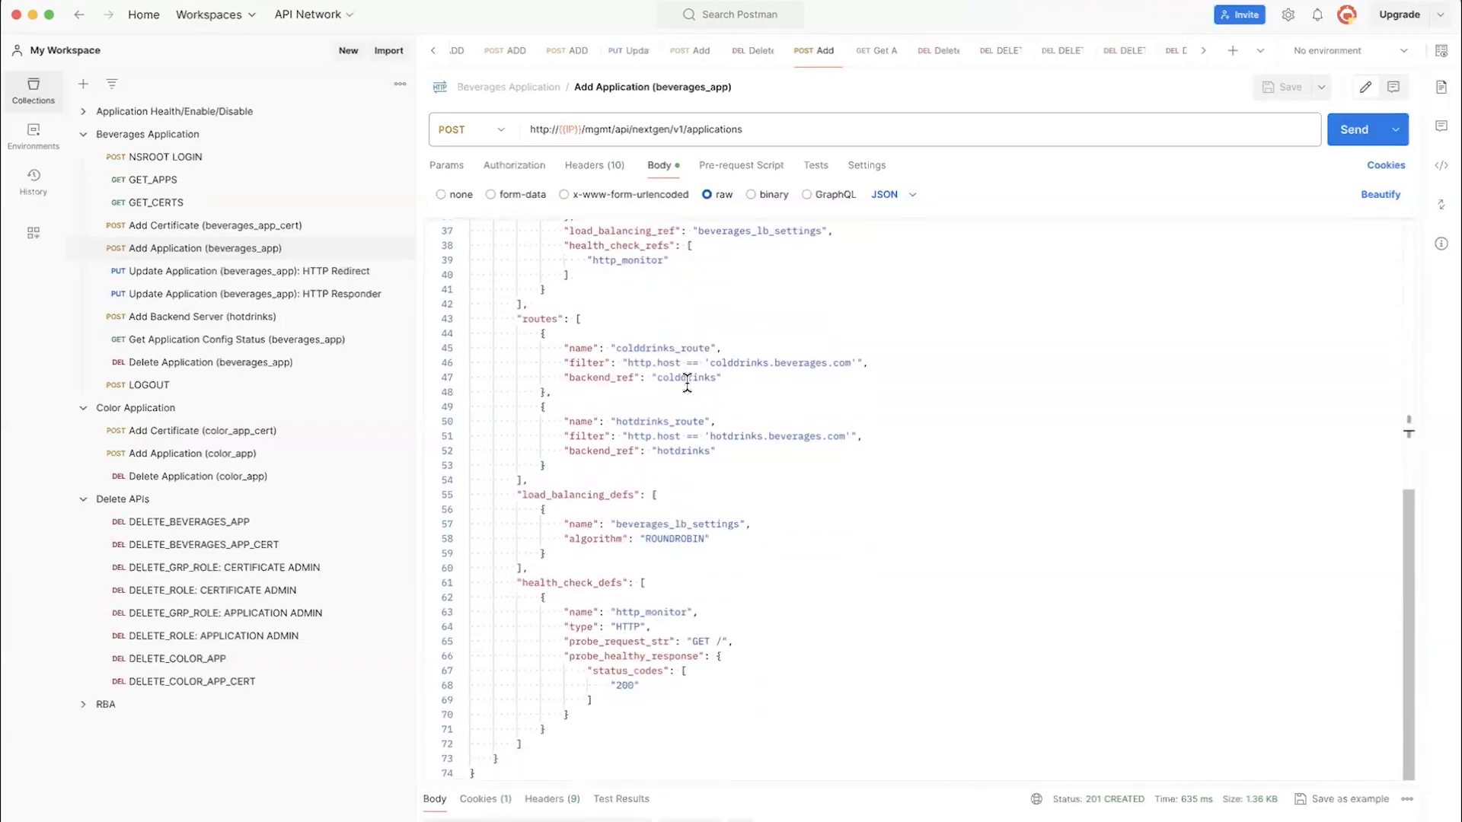
double_click(584, 584)
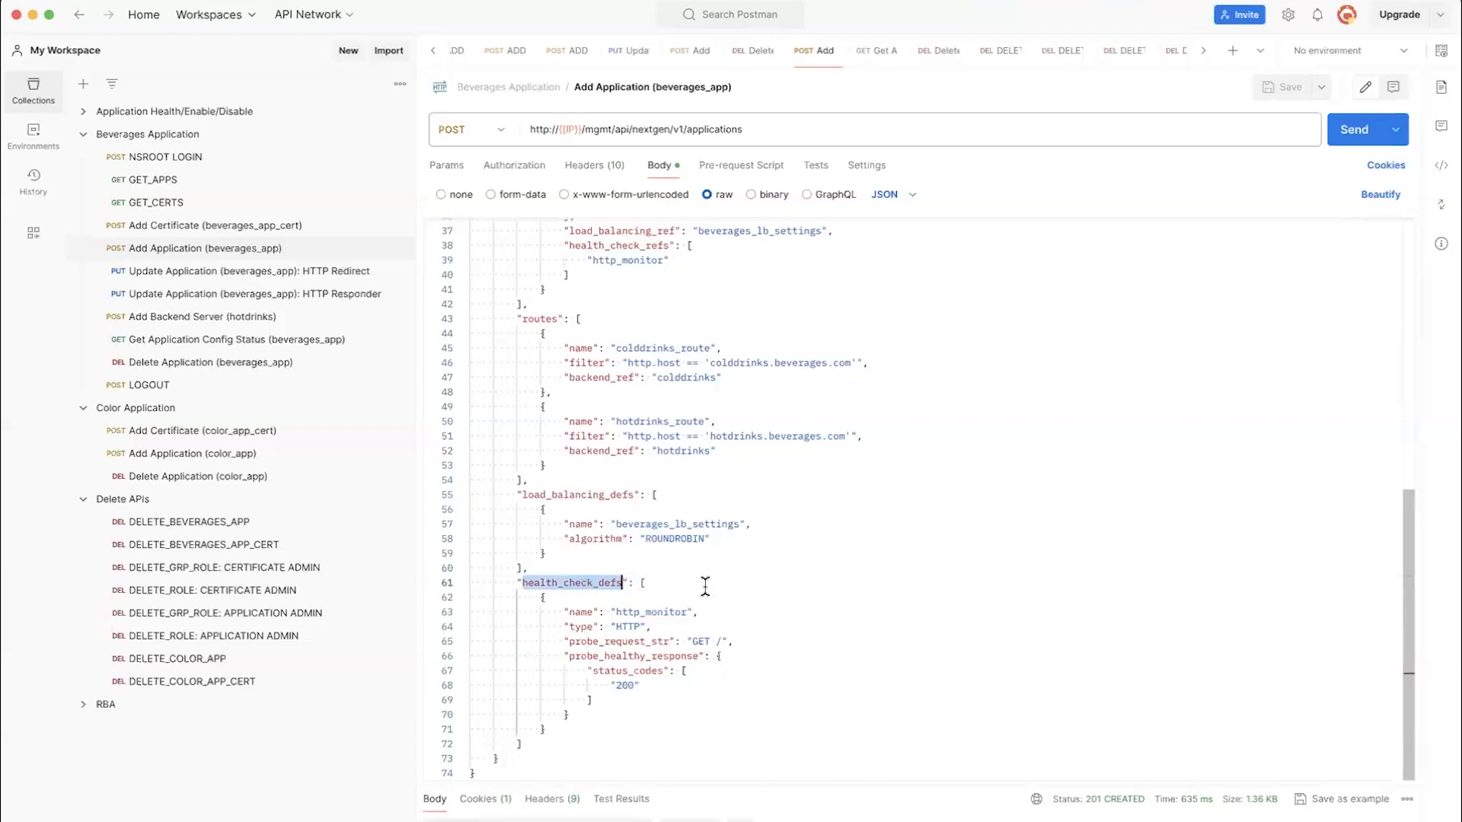
double_click(625, 627)
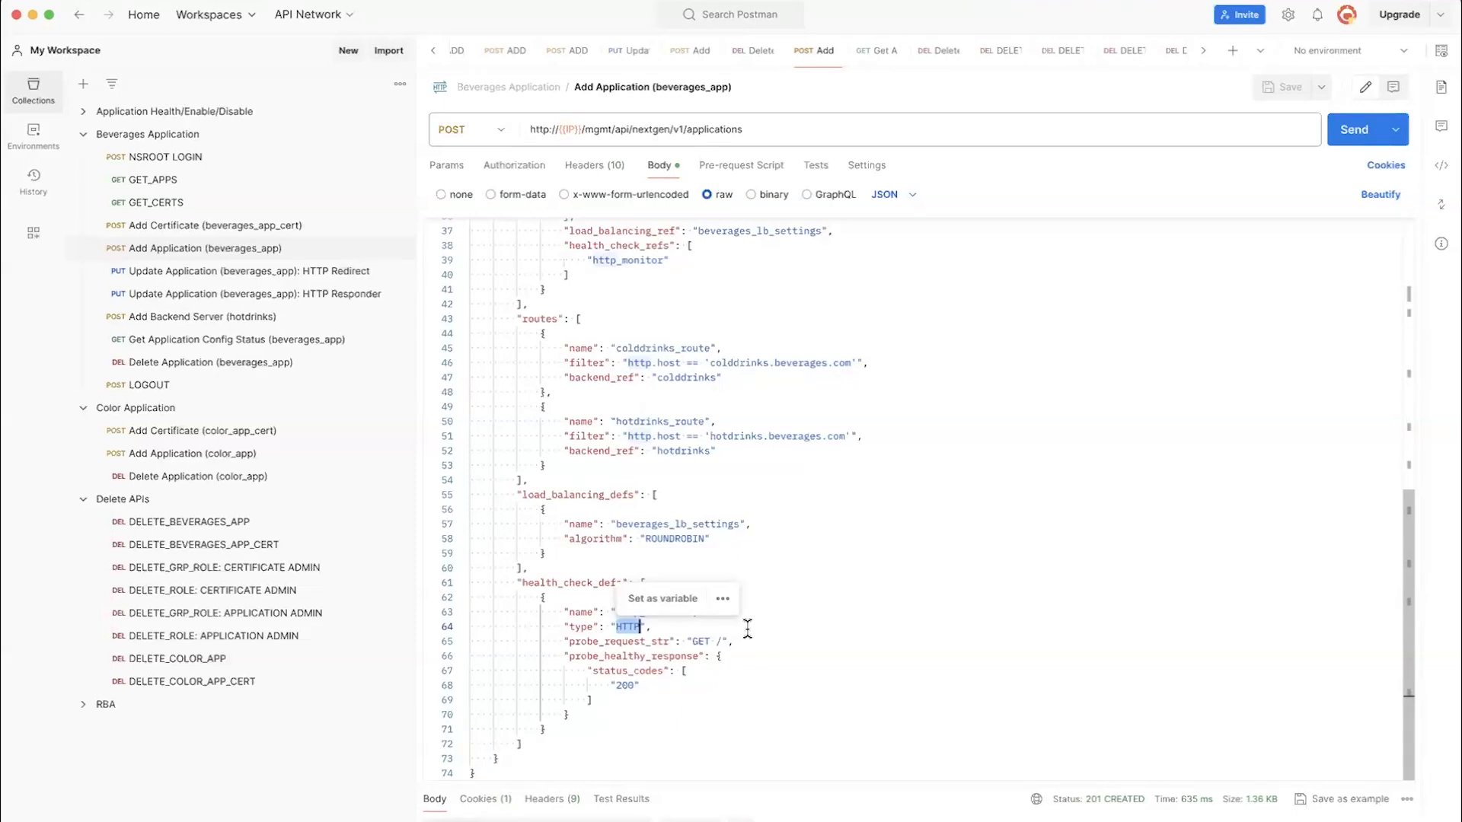
double_click(694, 641)
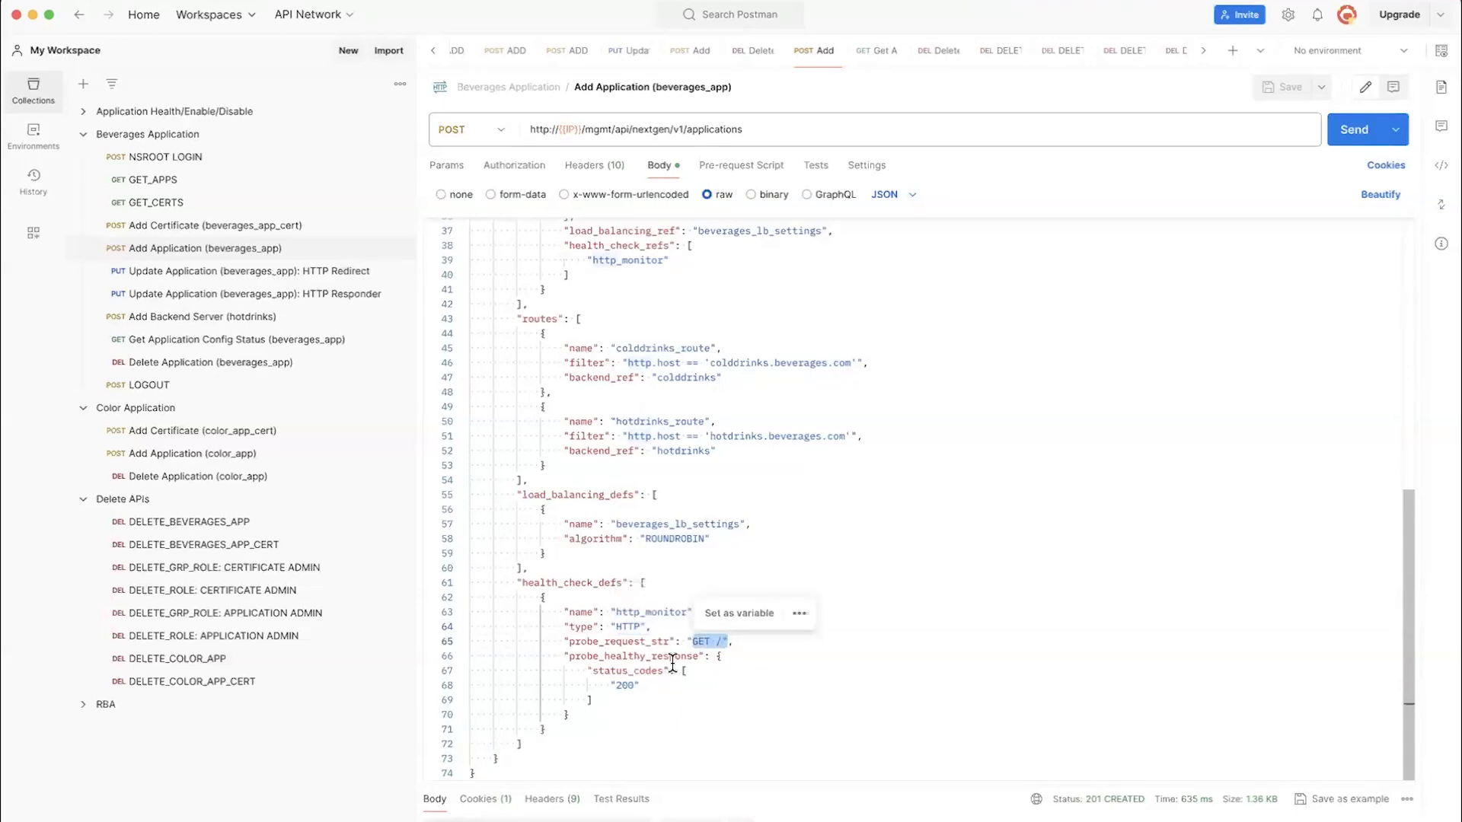
left_click(641, 685)
left_click(611, 685, "shift")
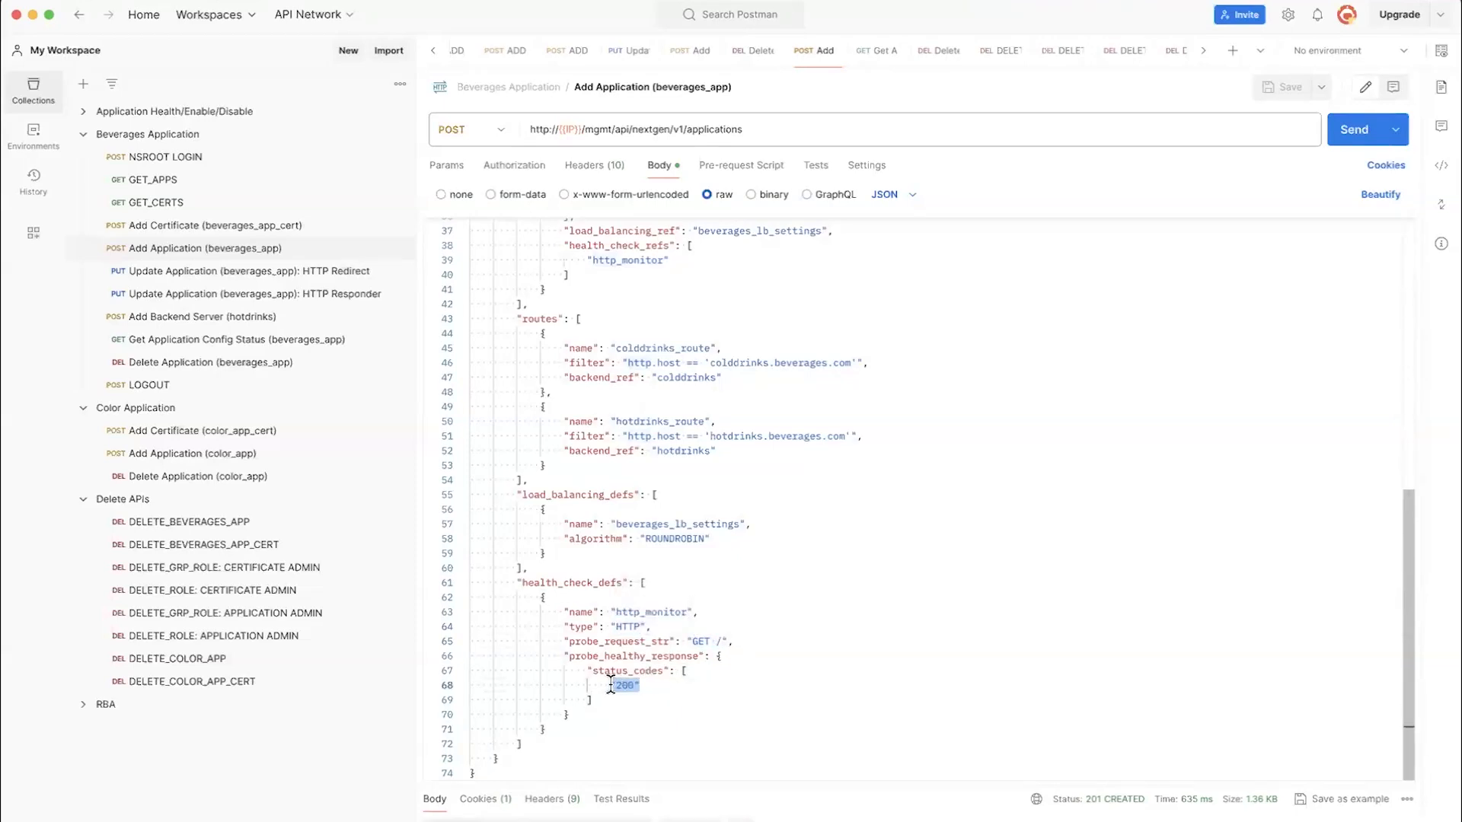
Compare the whole health_check_defs block with the health_check_refs entry in the colddrinks backend
left_click(790, 596)
left_click(516, 582)
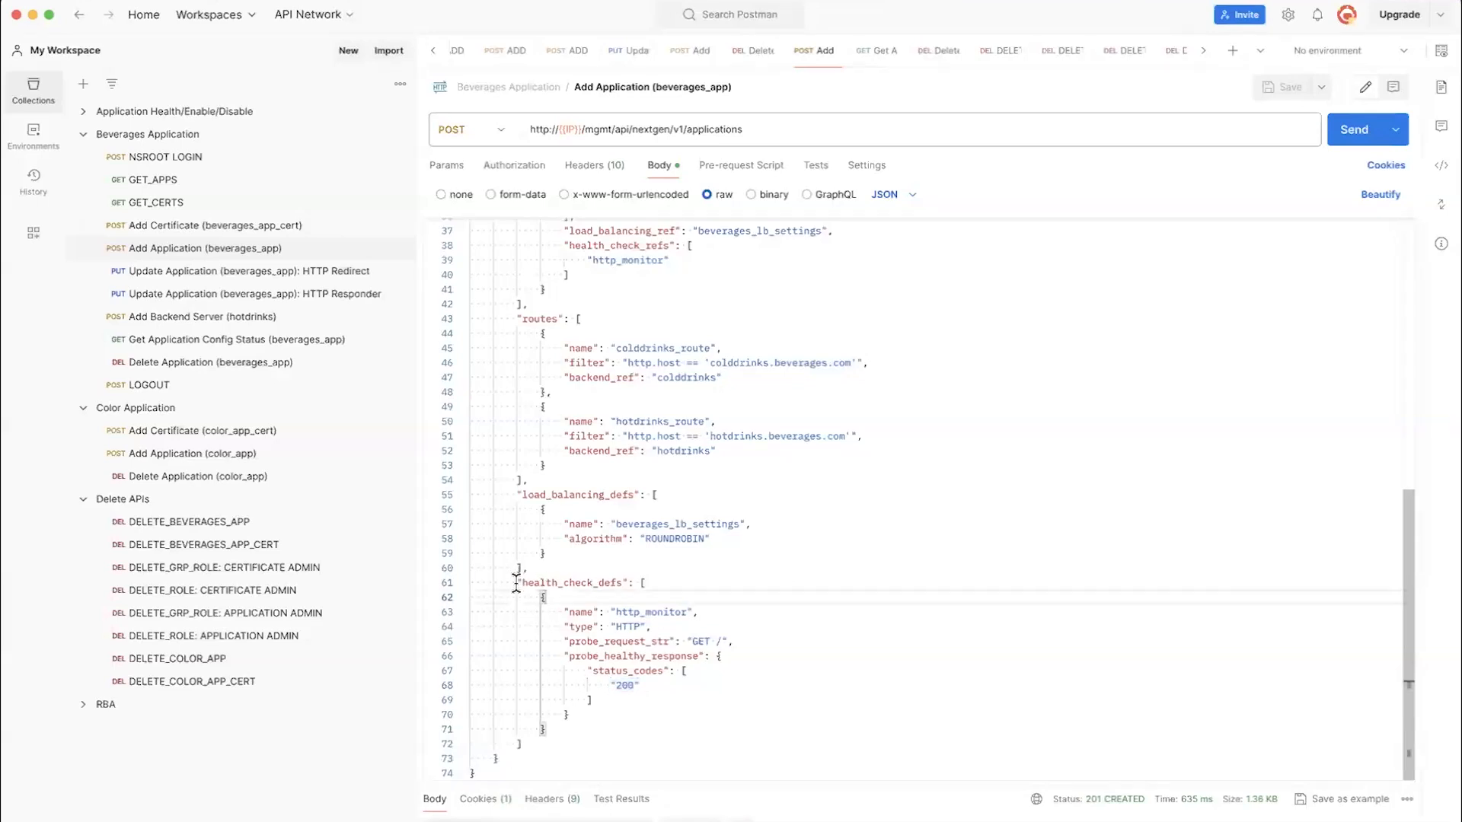
left_click(592, 700, "shift")
left_click(611, 727, "shift")
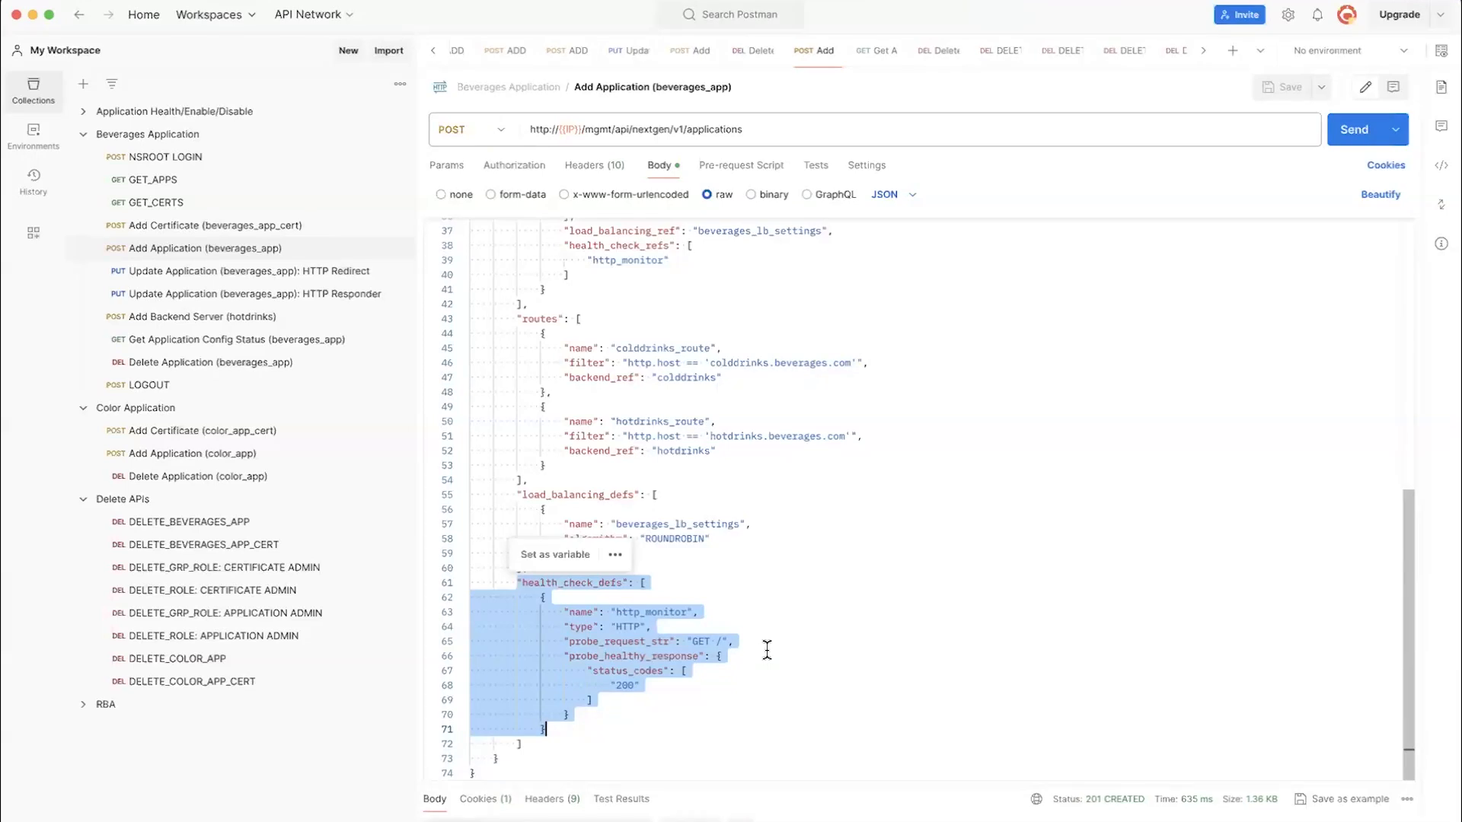
scroll(777, 625, "up", 5)
scroll(788, 594, "up", 1)
double_click(648, 367)
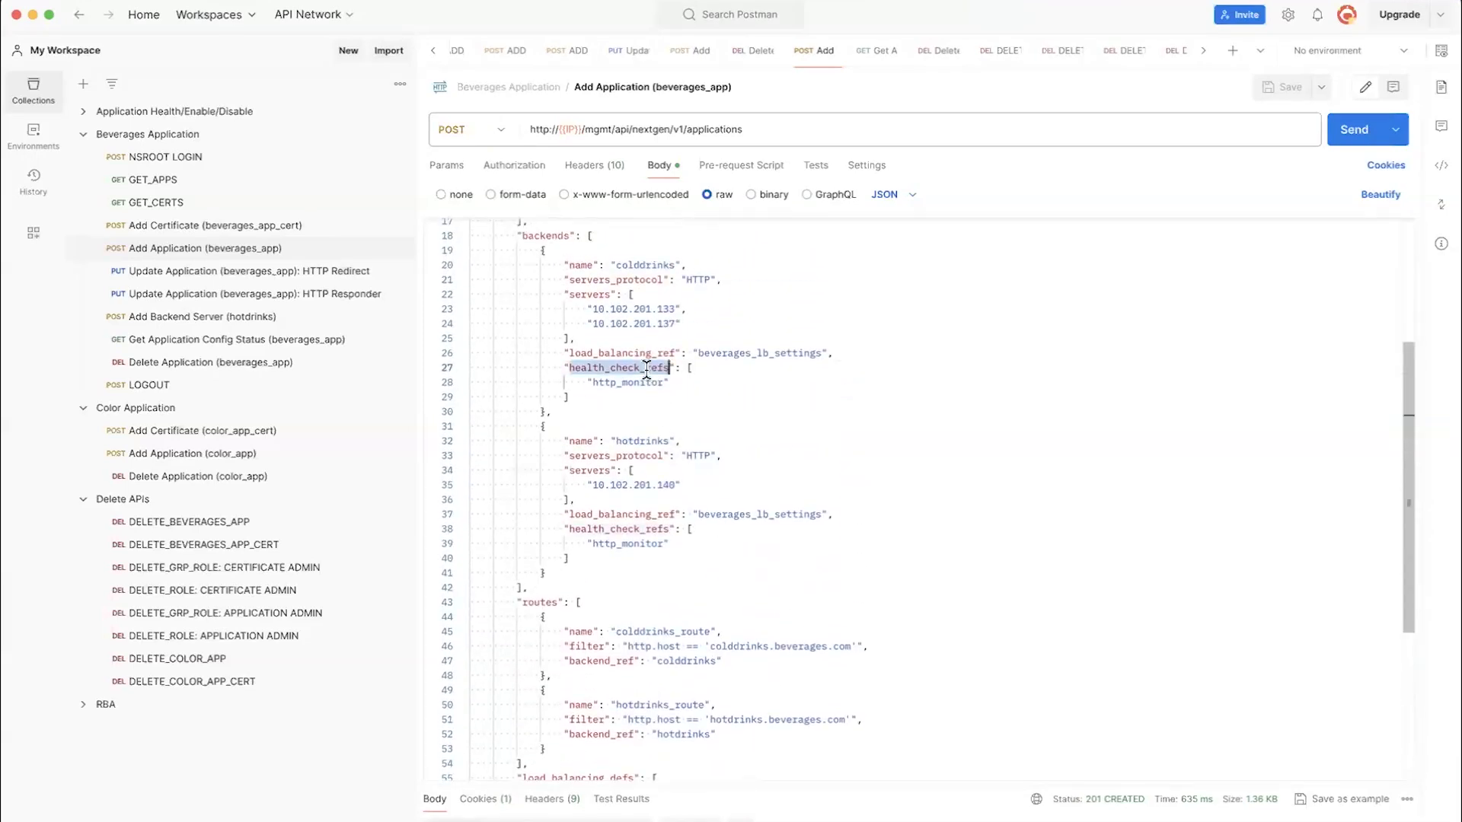
left_click(754, 393)
Examine the hotdrinks backend entry, including its server, load_balancing_ref and health_check_refs
mouse_move(531, 245)
left_mouse_down()
mouse_move(585, 407)
mouse_move(536, 428)
mouse_move(601, 571)
left_mouse_up()
left_click(535, 426)
left_click(601, 572)
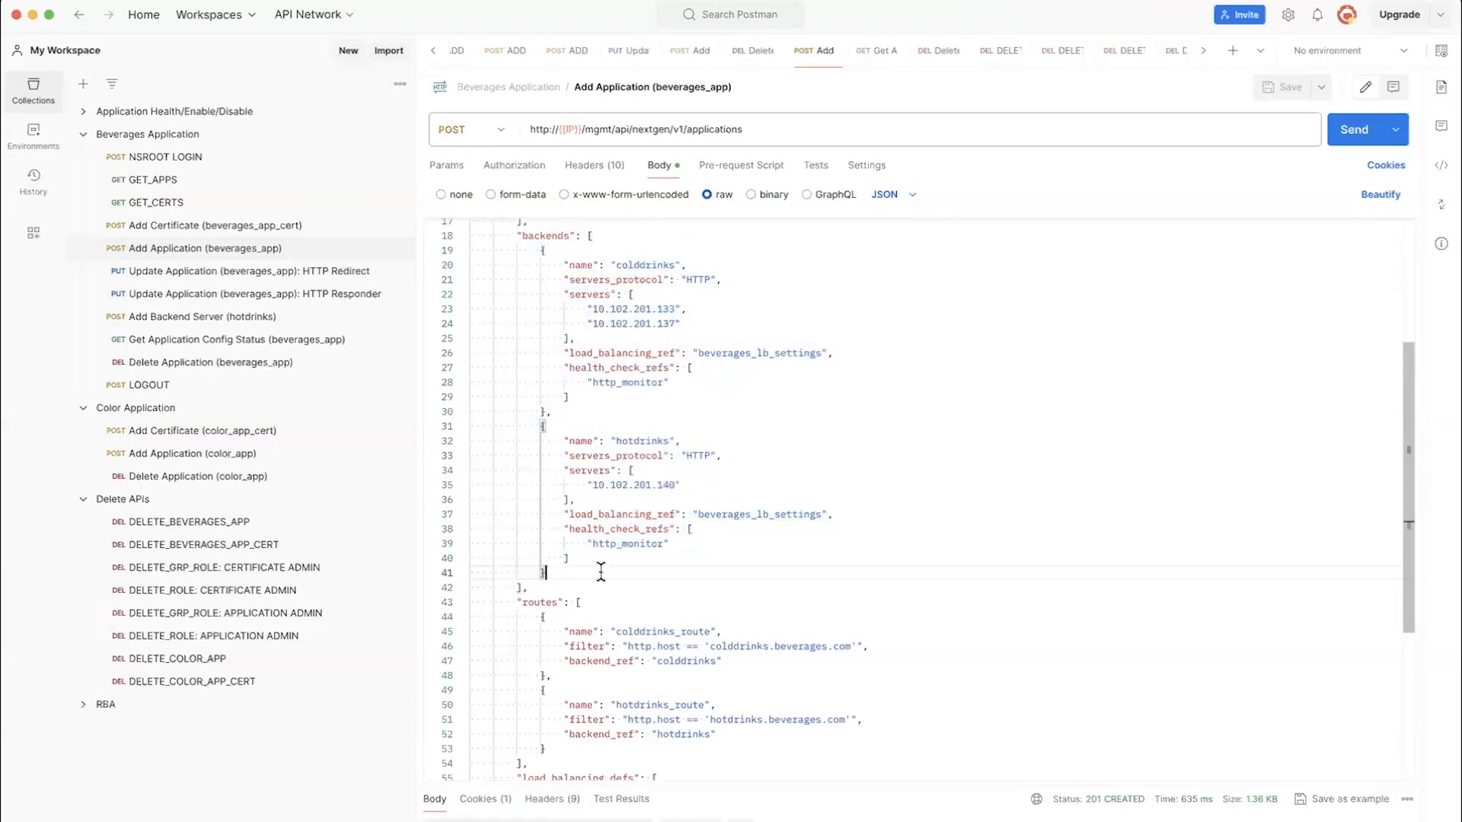
left_click_drag(573, 485, 685, 484)
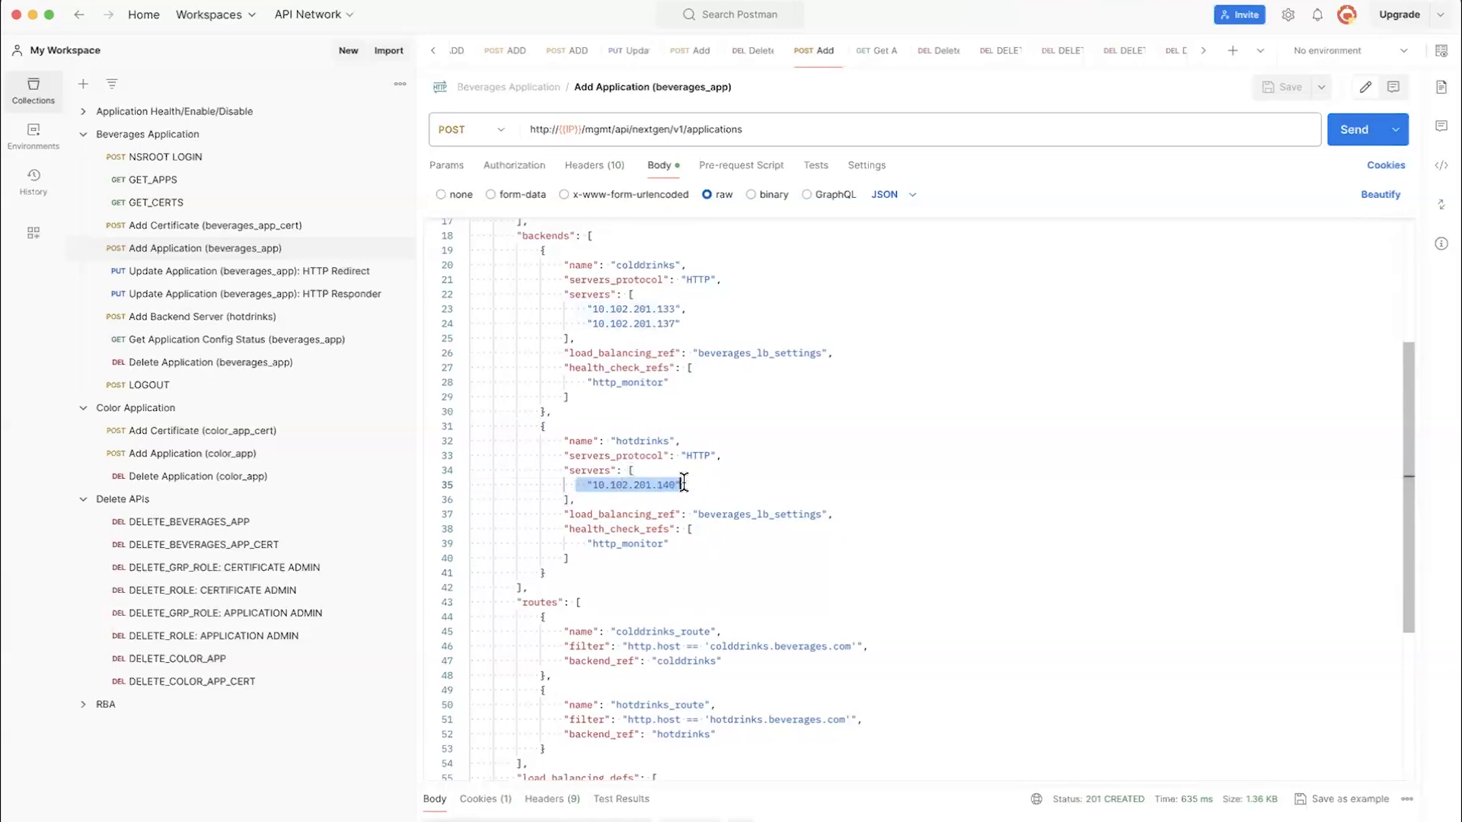
double_click(594, 515)
double_click(595, 528)
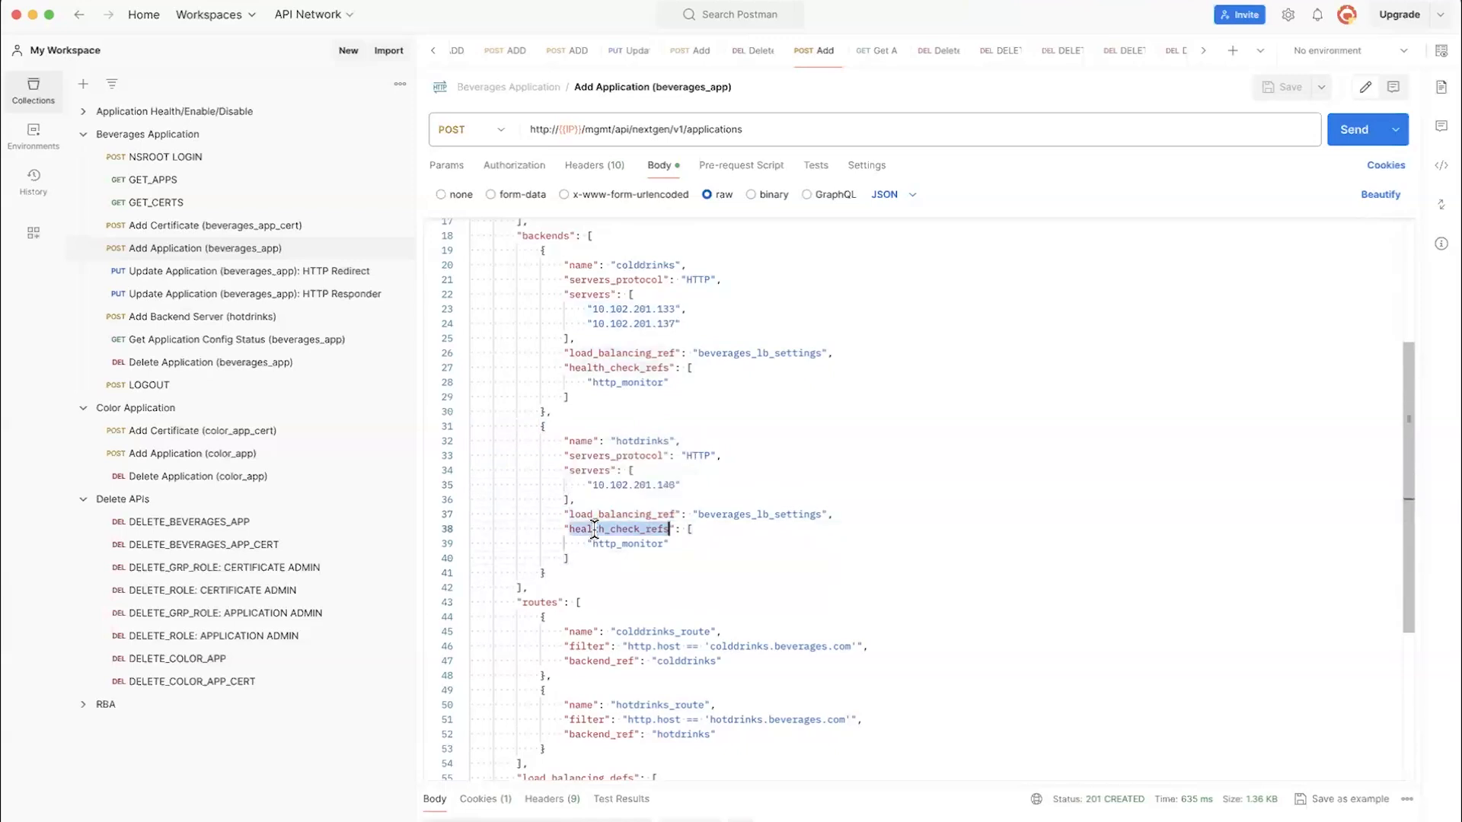
left_click(710, 564)
scroll(709, 563, "down", 1)
Review the request body from the frontends through the backends to the routes block that connects them
scroll(710, 564, "up", 8)
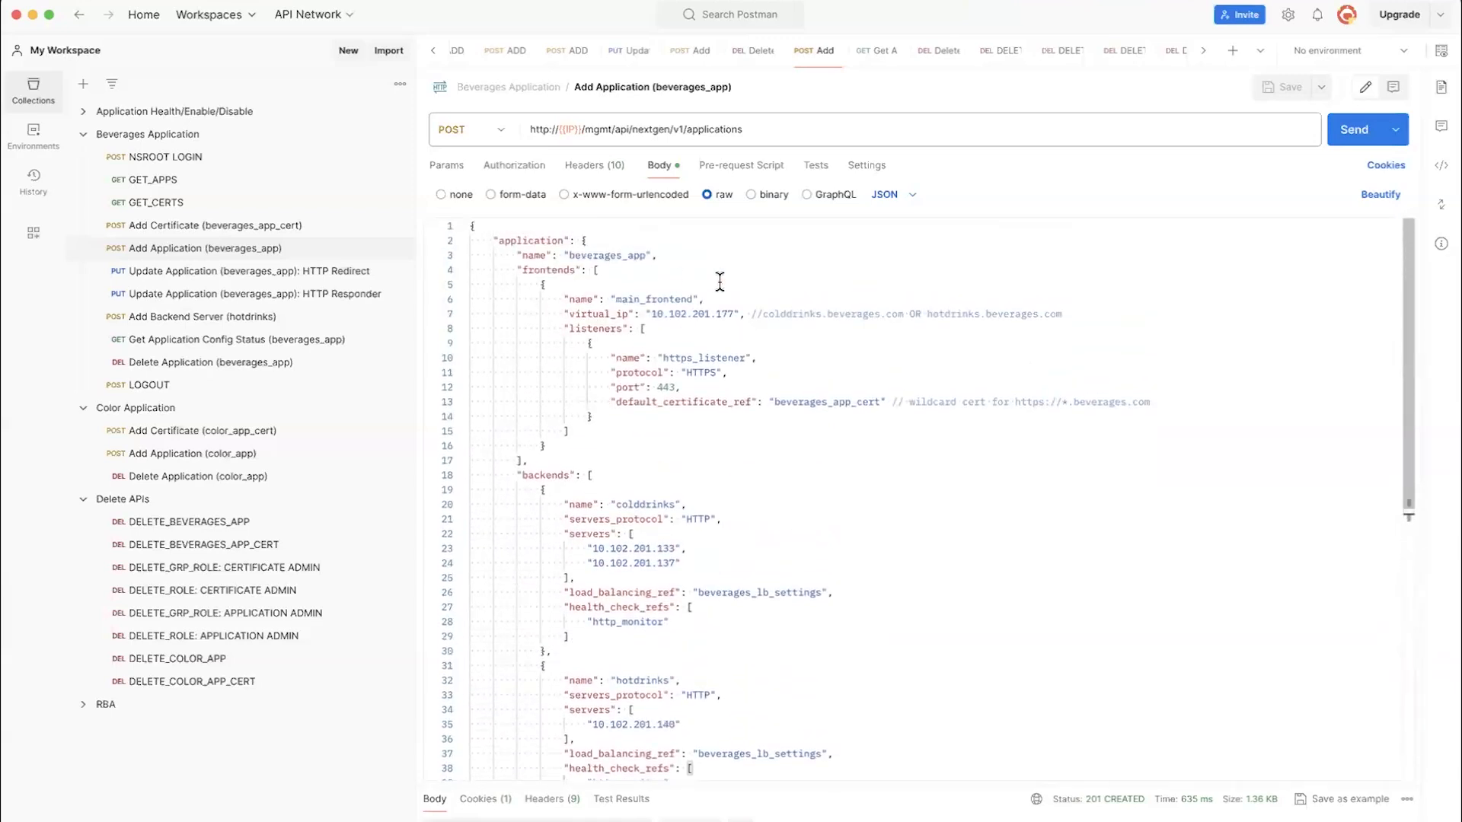
scroll(701, 596, "down", 3)
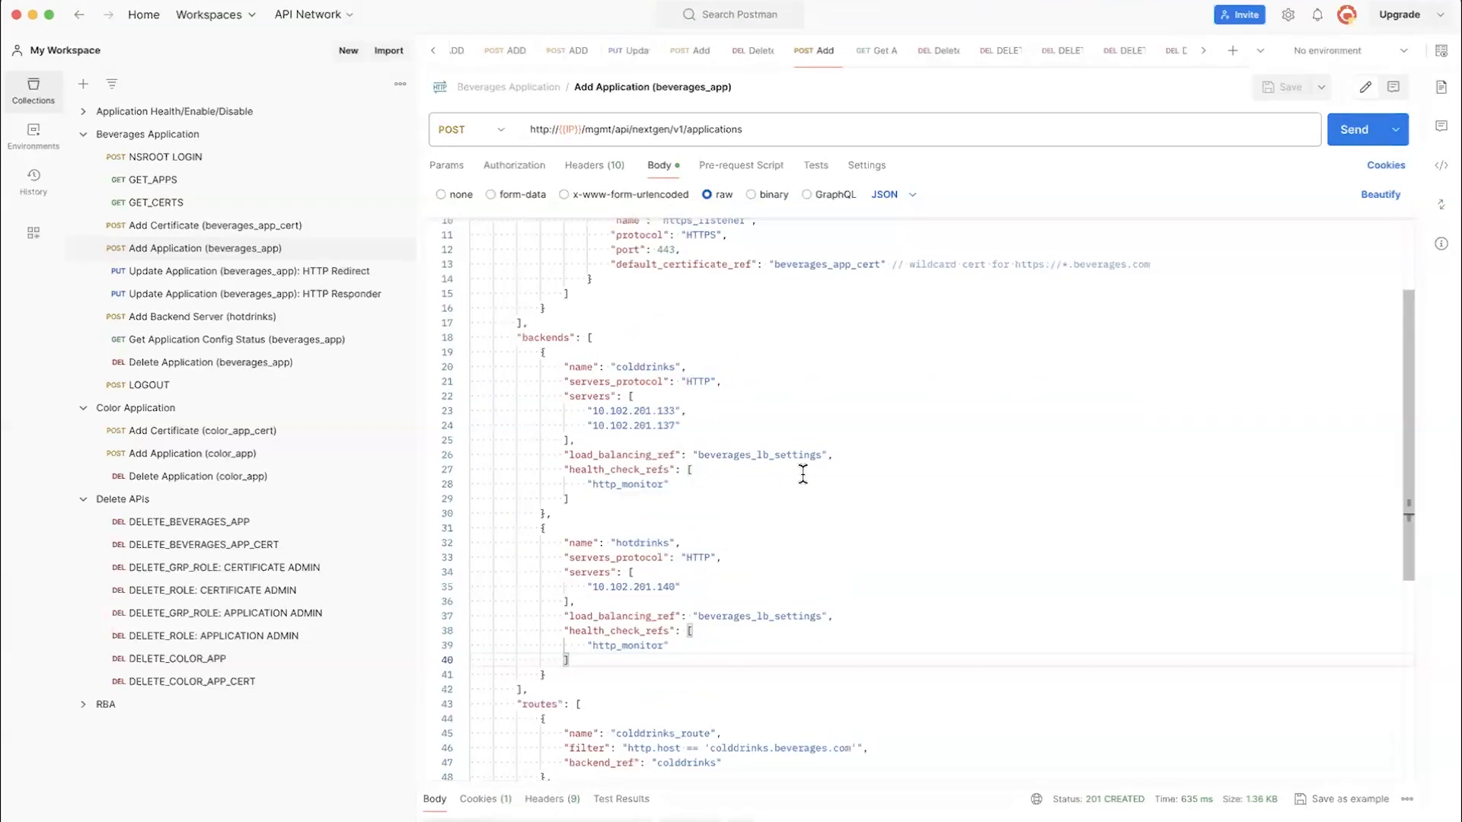
scroll(804, 474, "down", 2)
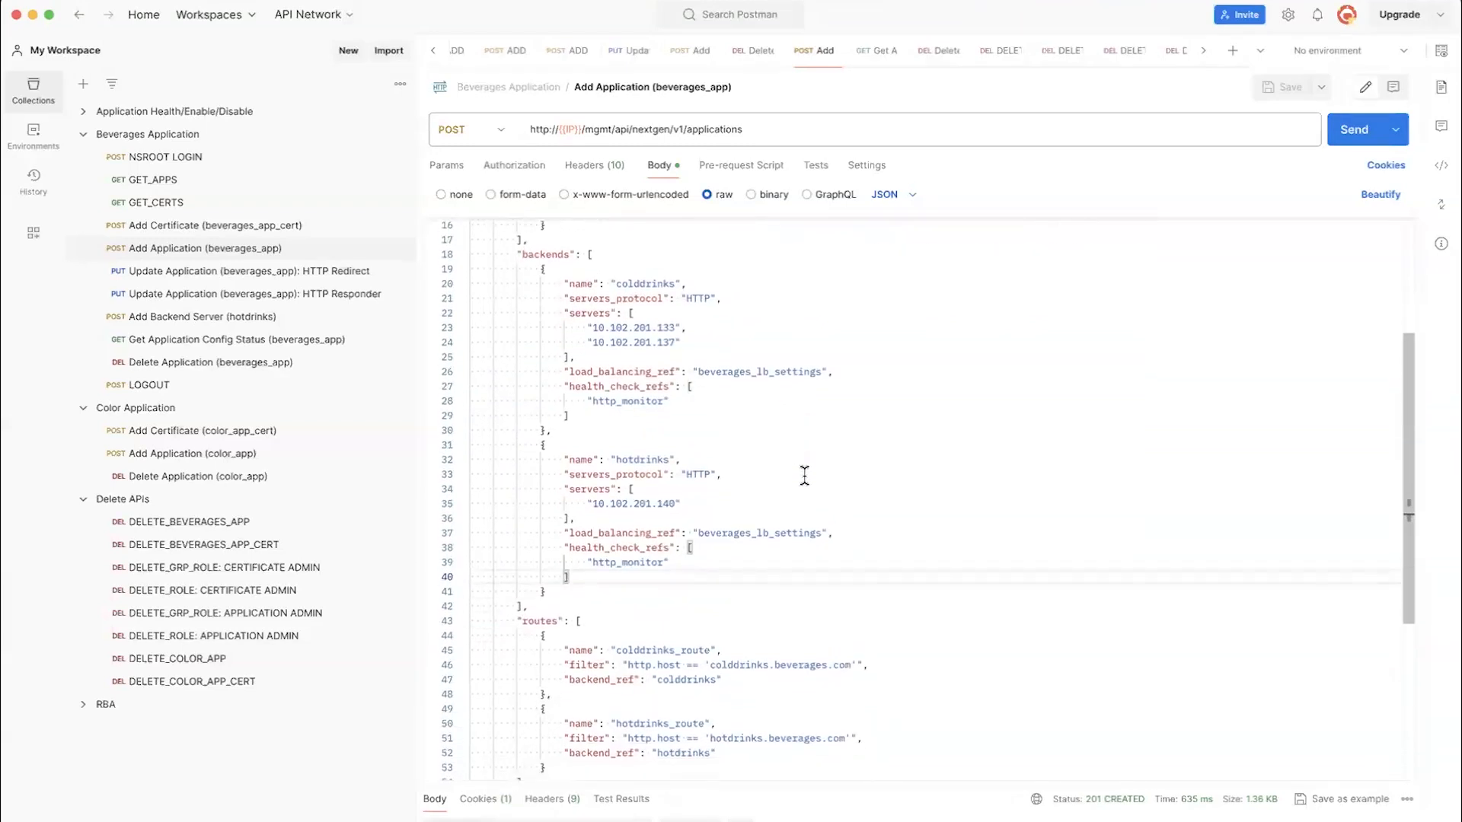
scroll(804, 474, "down", 5)
left_click_drag(512, 418, 562, 576)
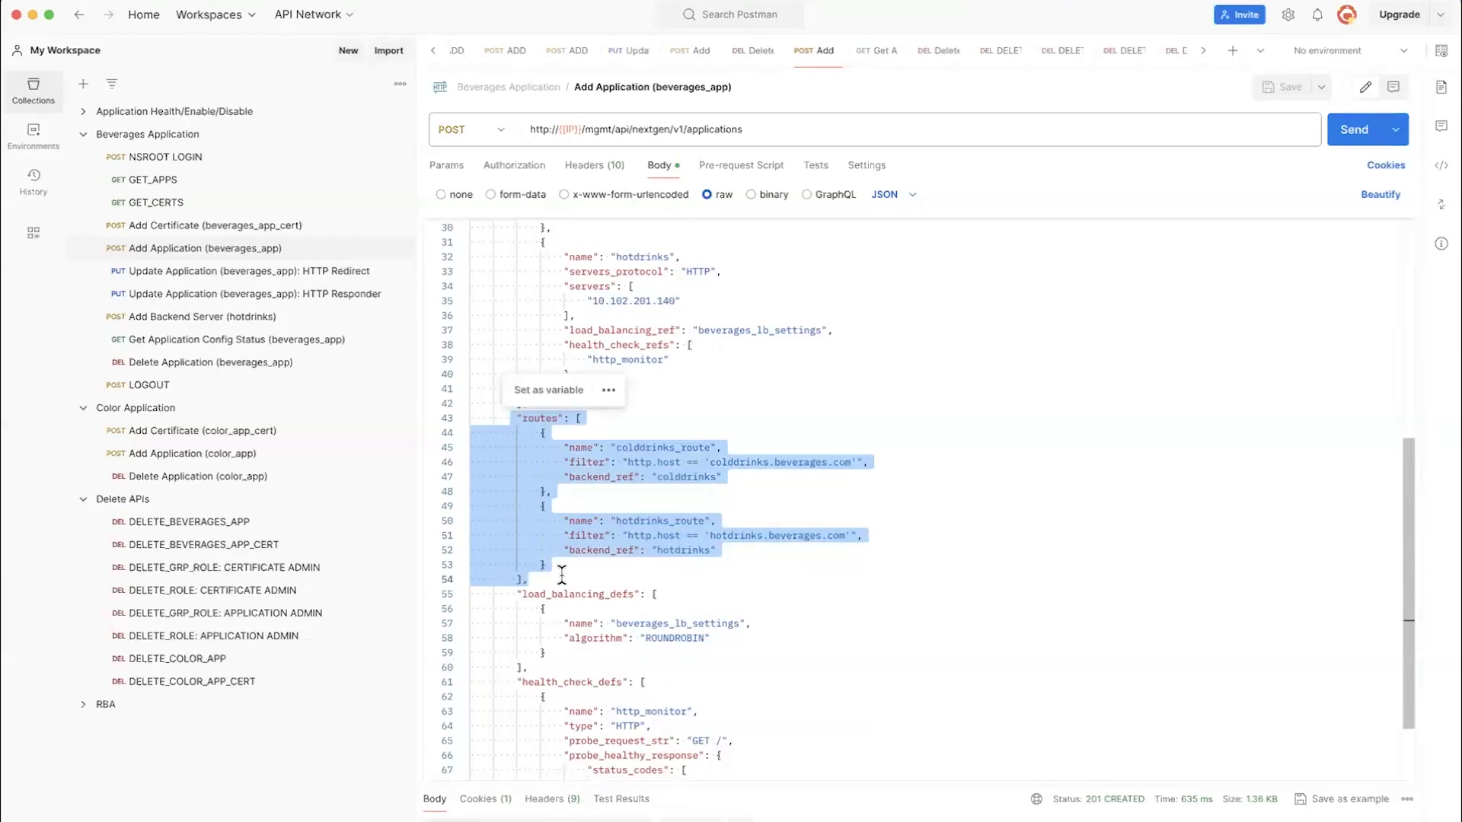
left_click(562, 576)
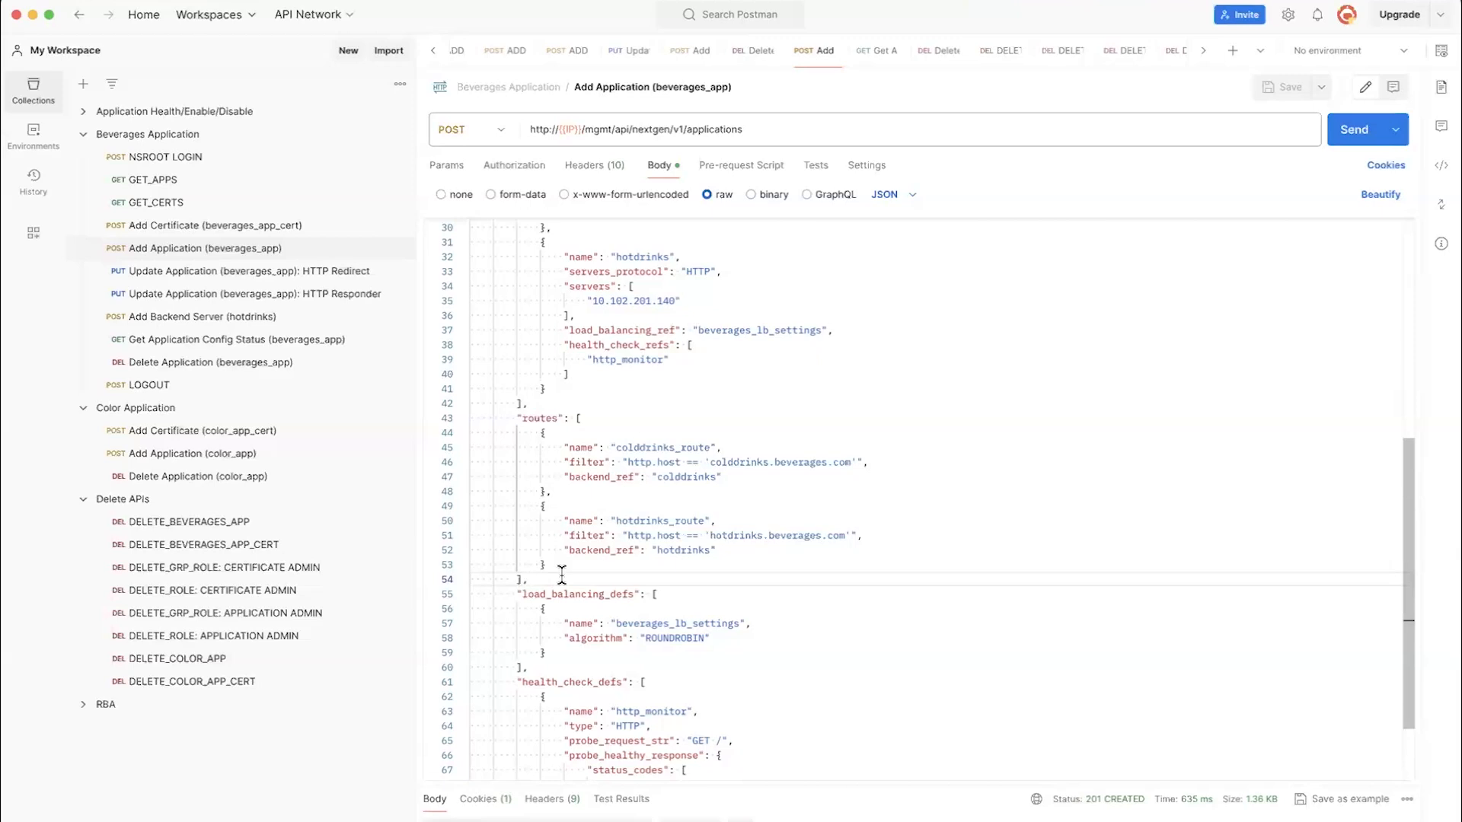
left_click(562, 462)
scroll(562, 462, "up", 6)
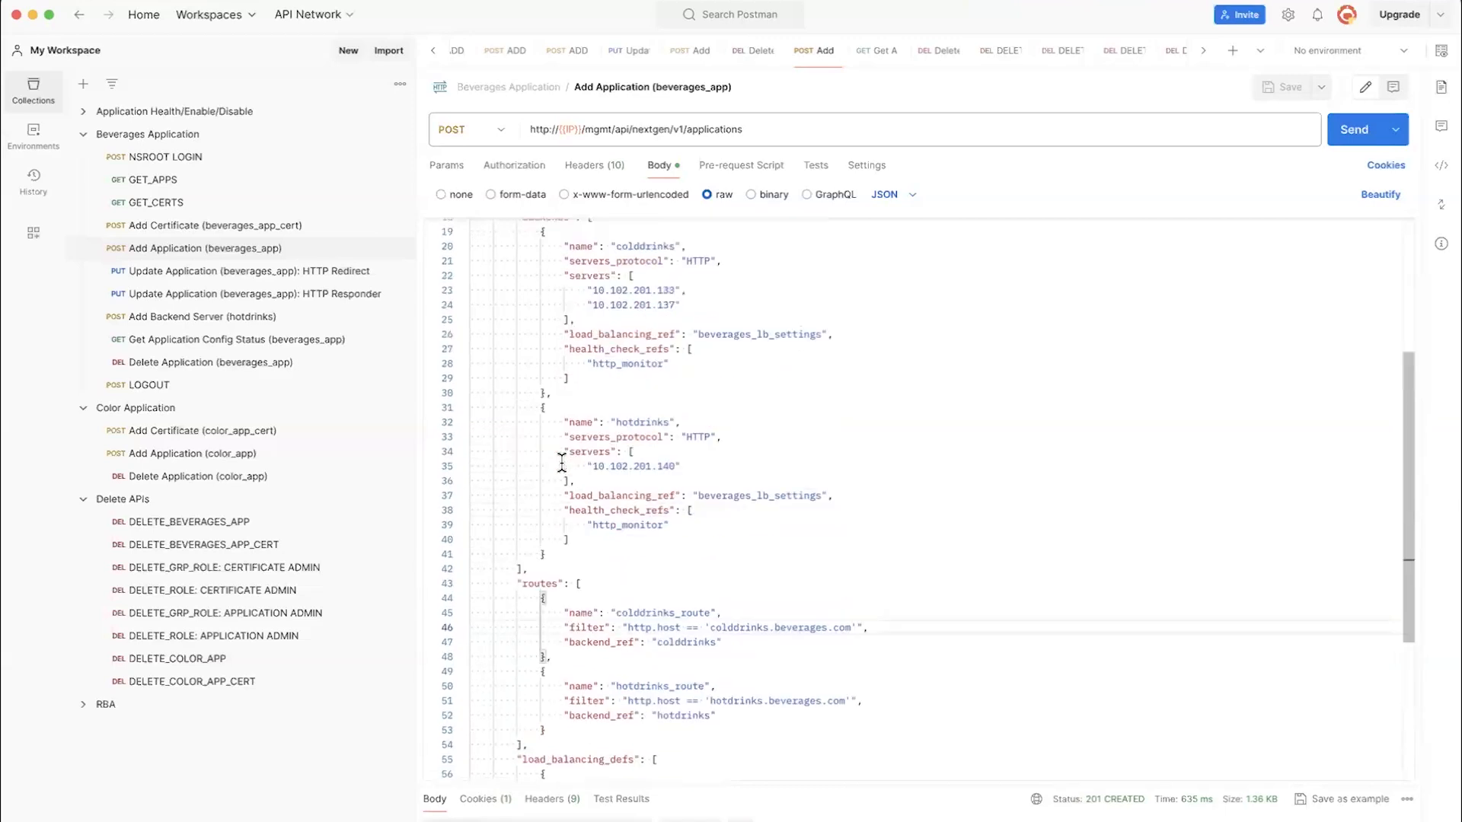
scroll(552, 484, "down", 5)
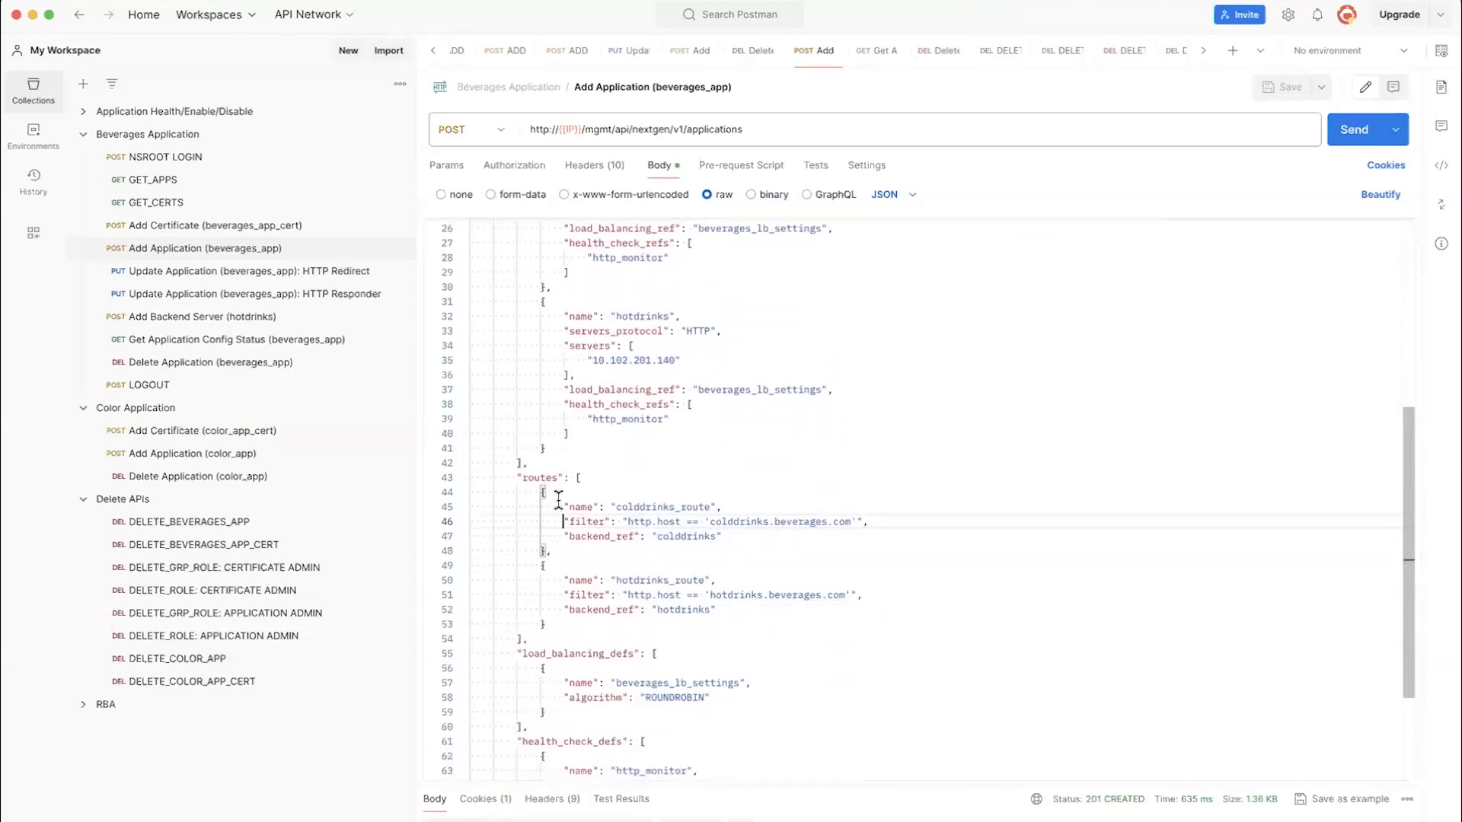
Examine the colddrinks_route entry in the routes block, including its http.host filter expression and backend_ref
left_click(555, 492)
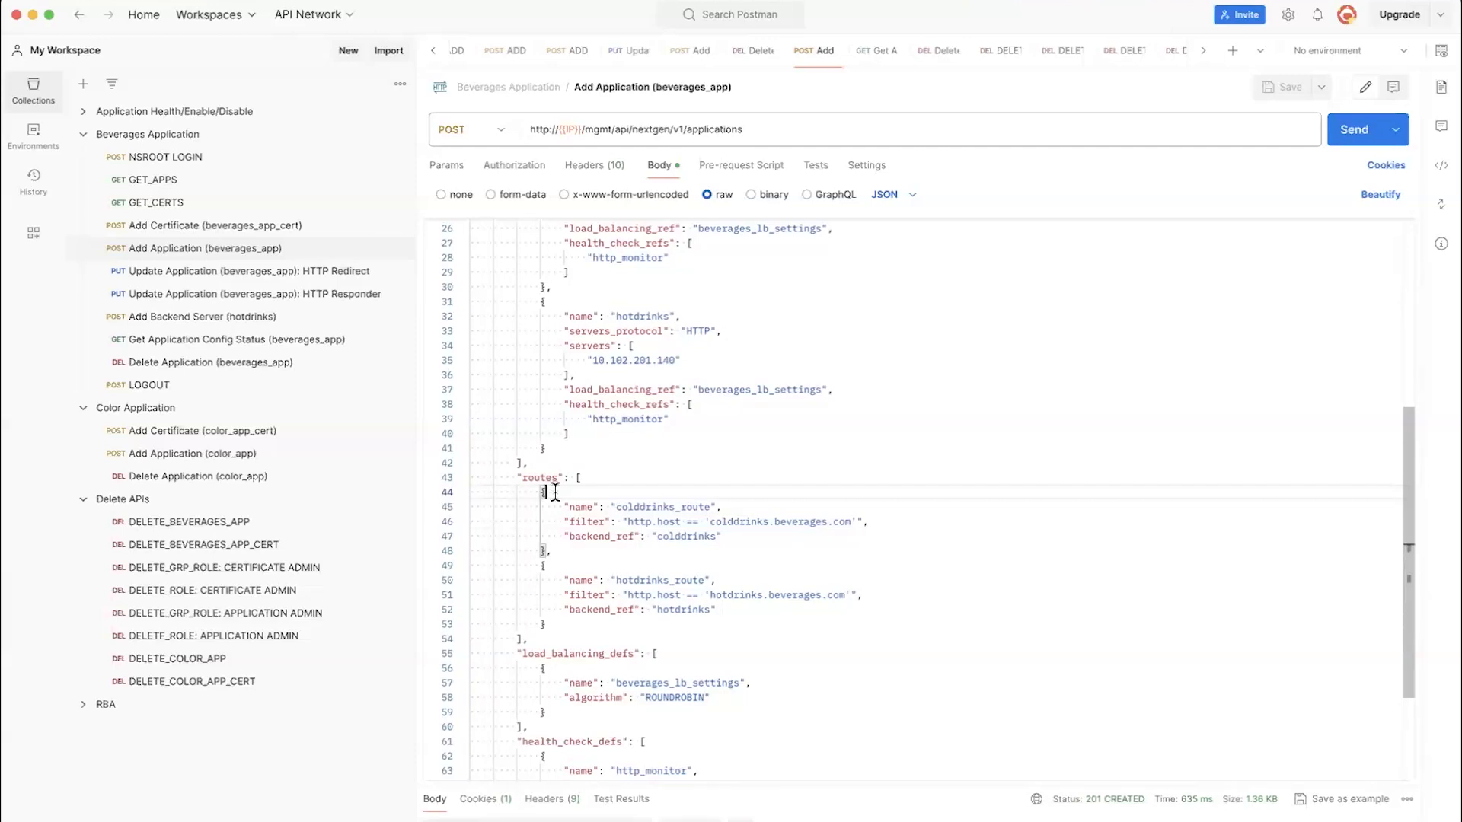
left_click(568, 521)
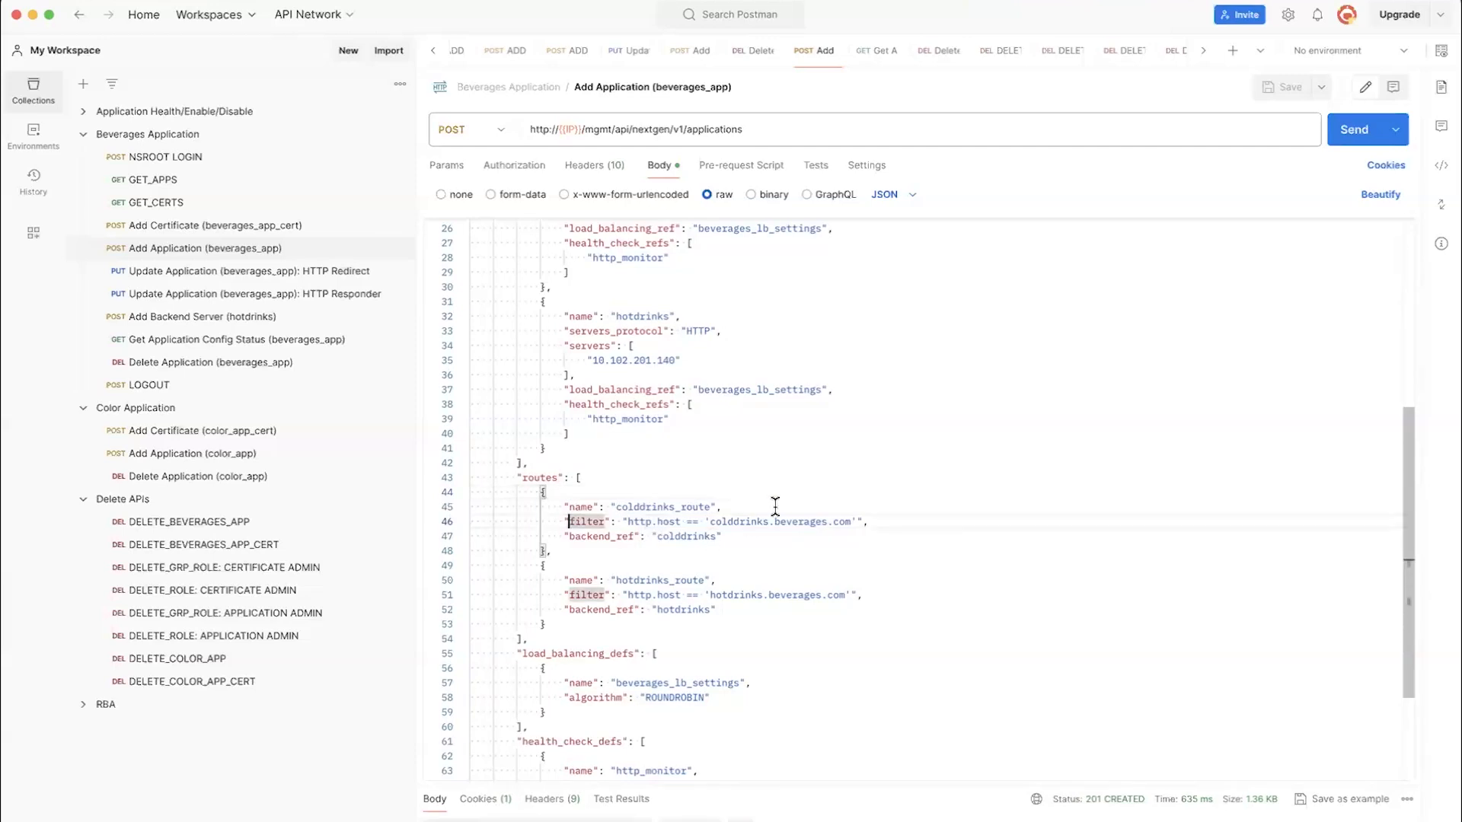
left_click(747, 504)
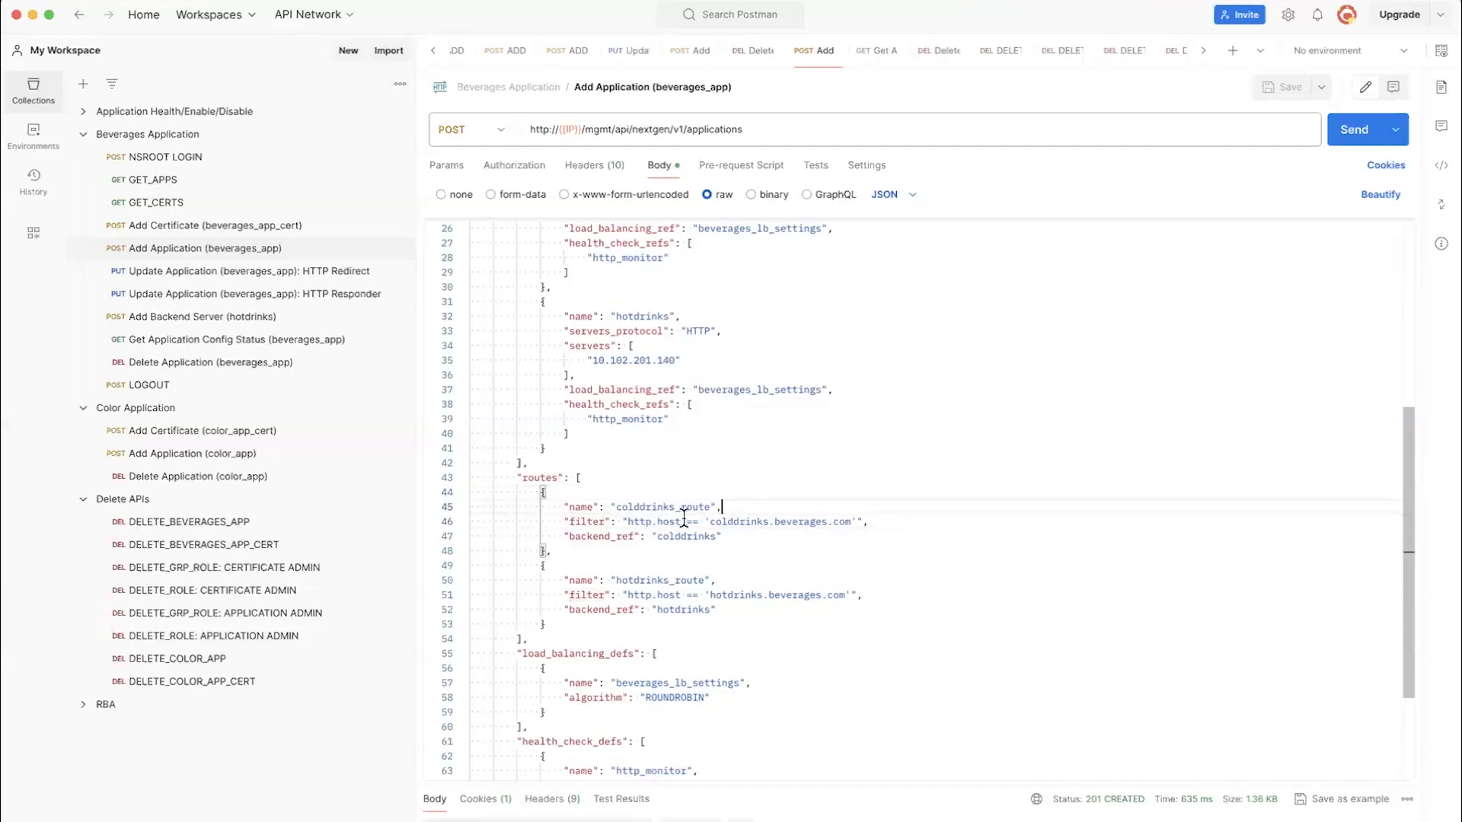
left_click_drag(563, 522, 875, 524)
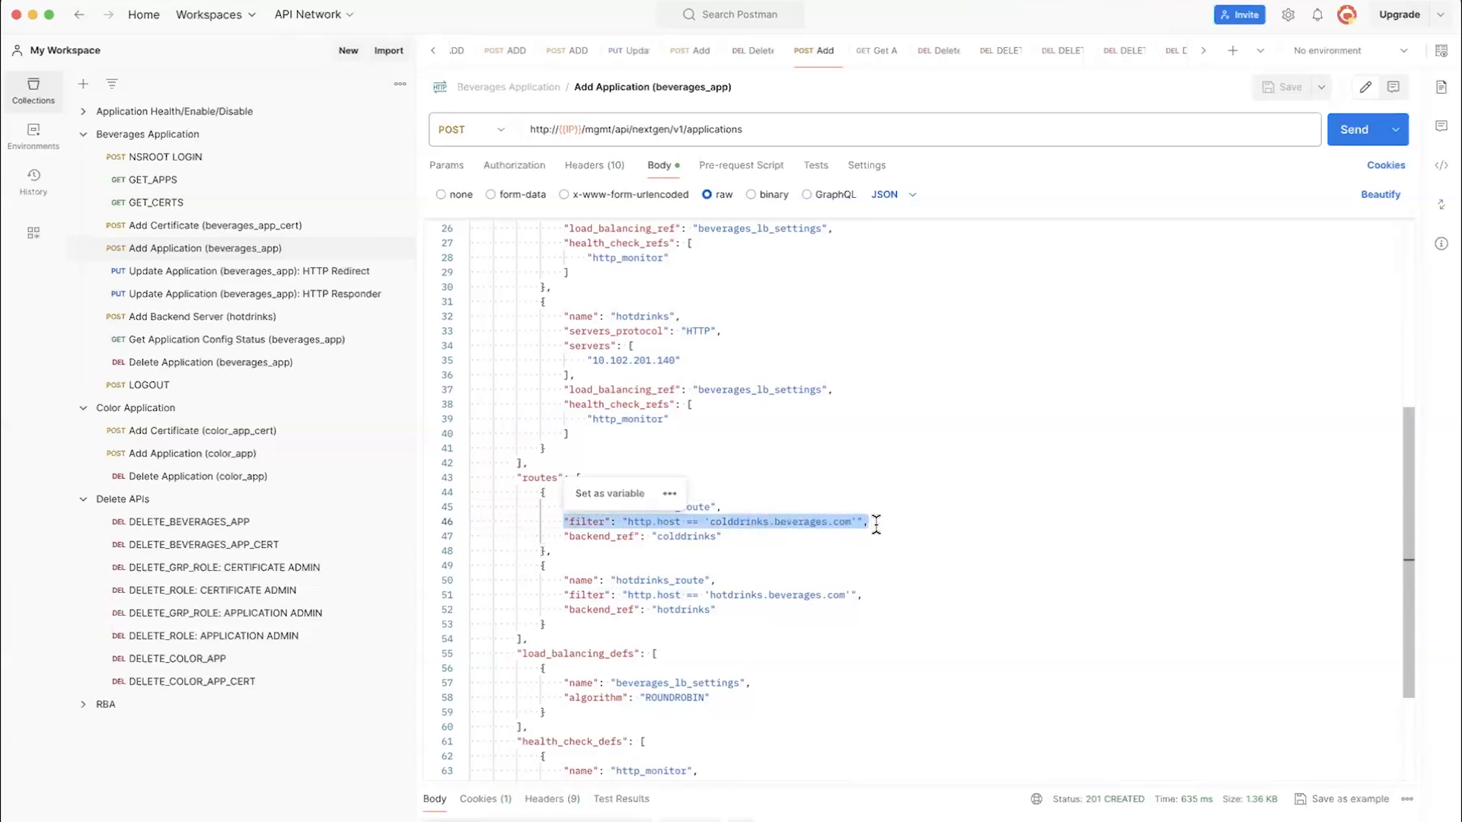
left_click(622, 518)
double_click(594, 522)
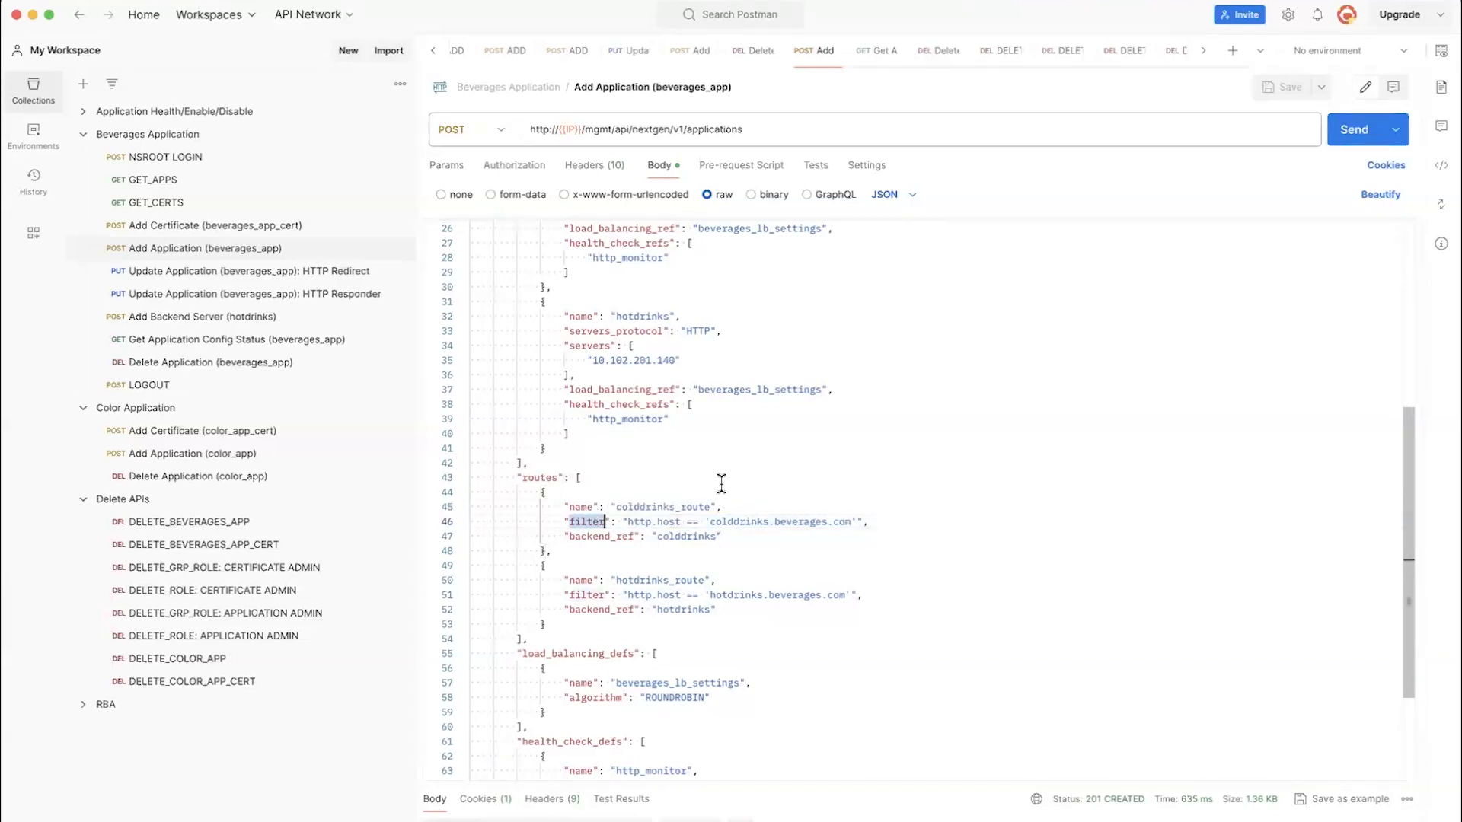
left_click(617, 536)
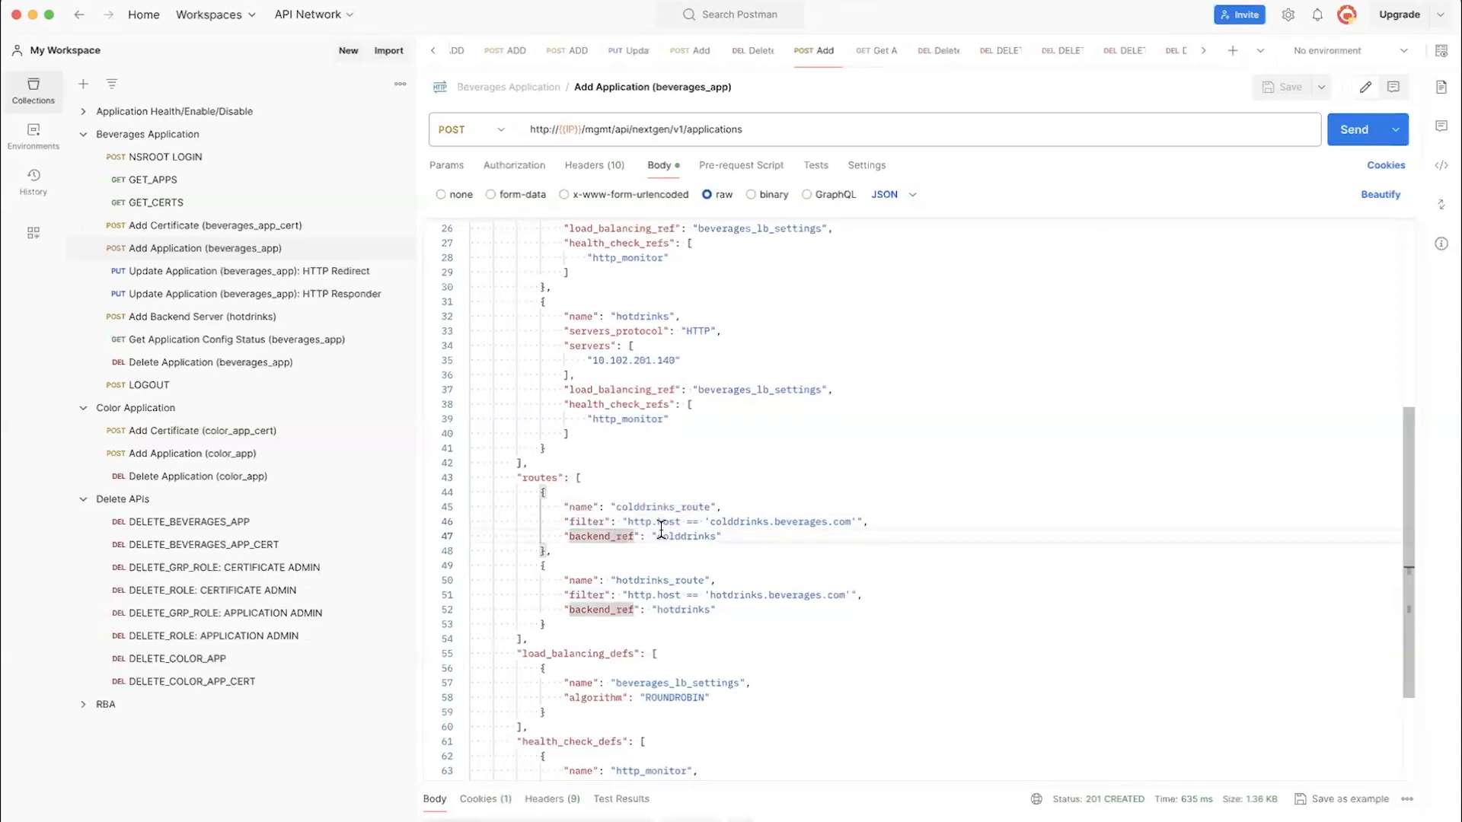
left_click(897, 521)
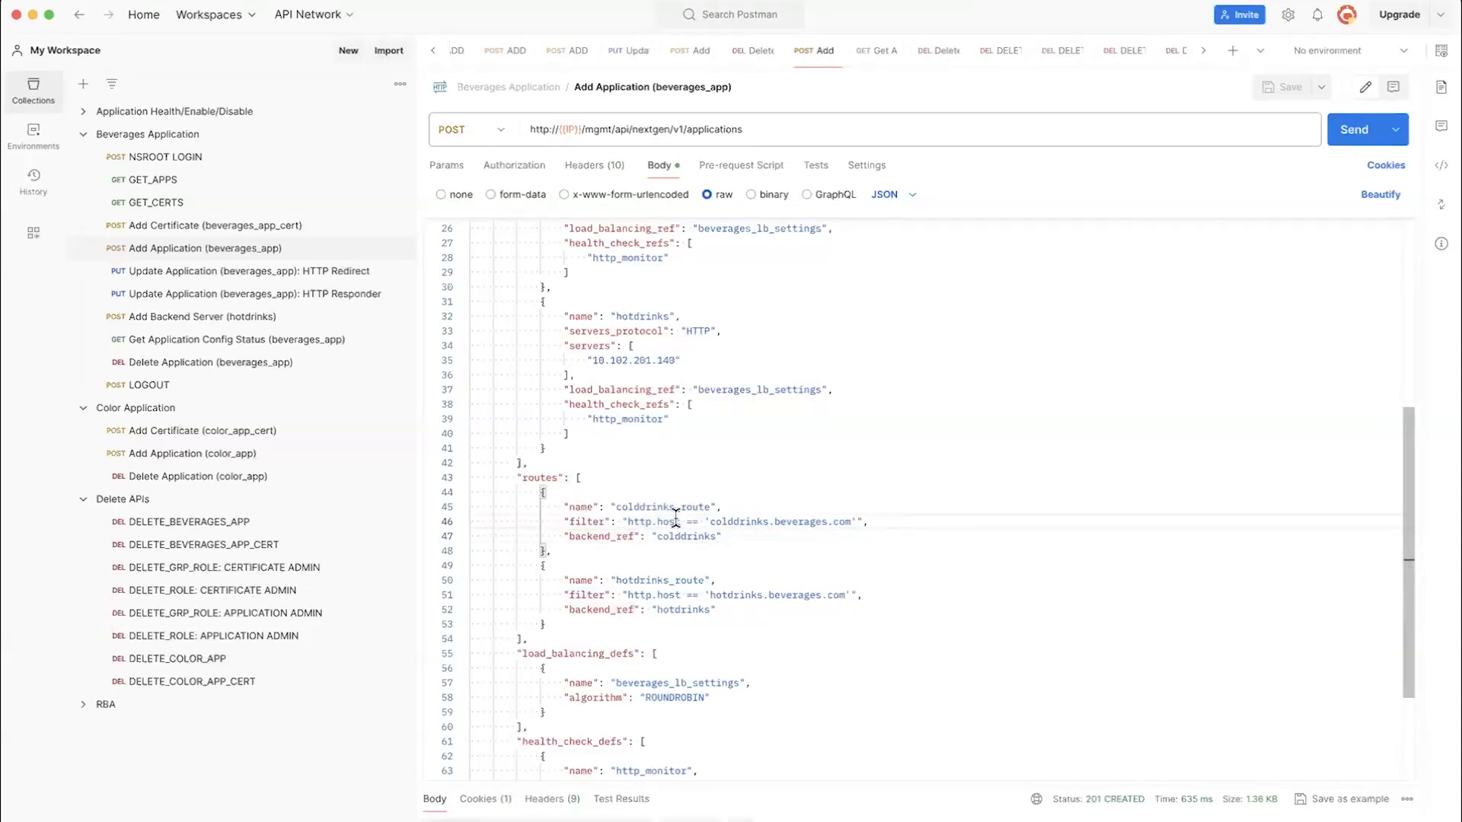
double_click(668, 520)
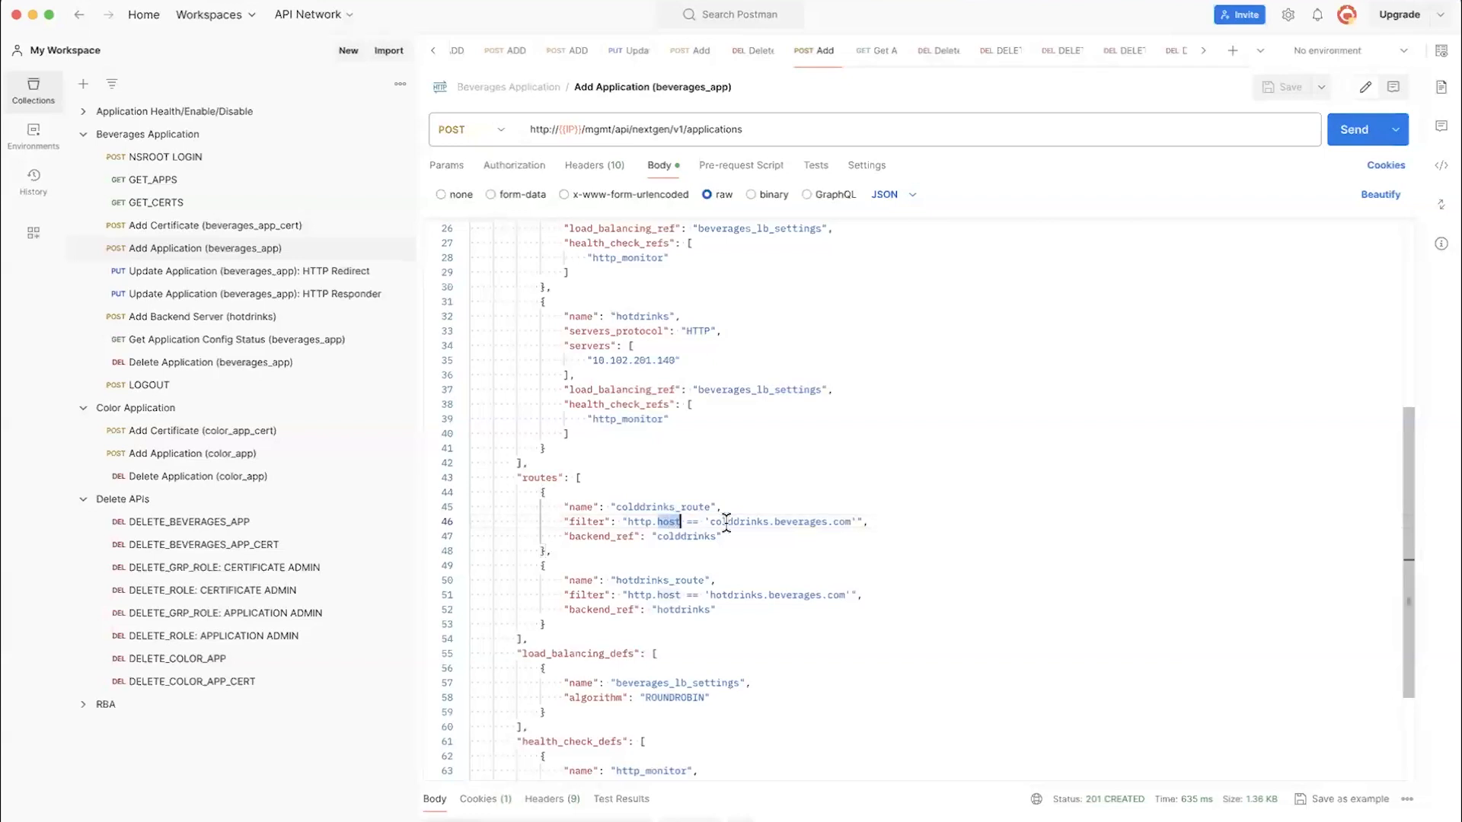
left_click(878, 517)
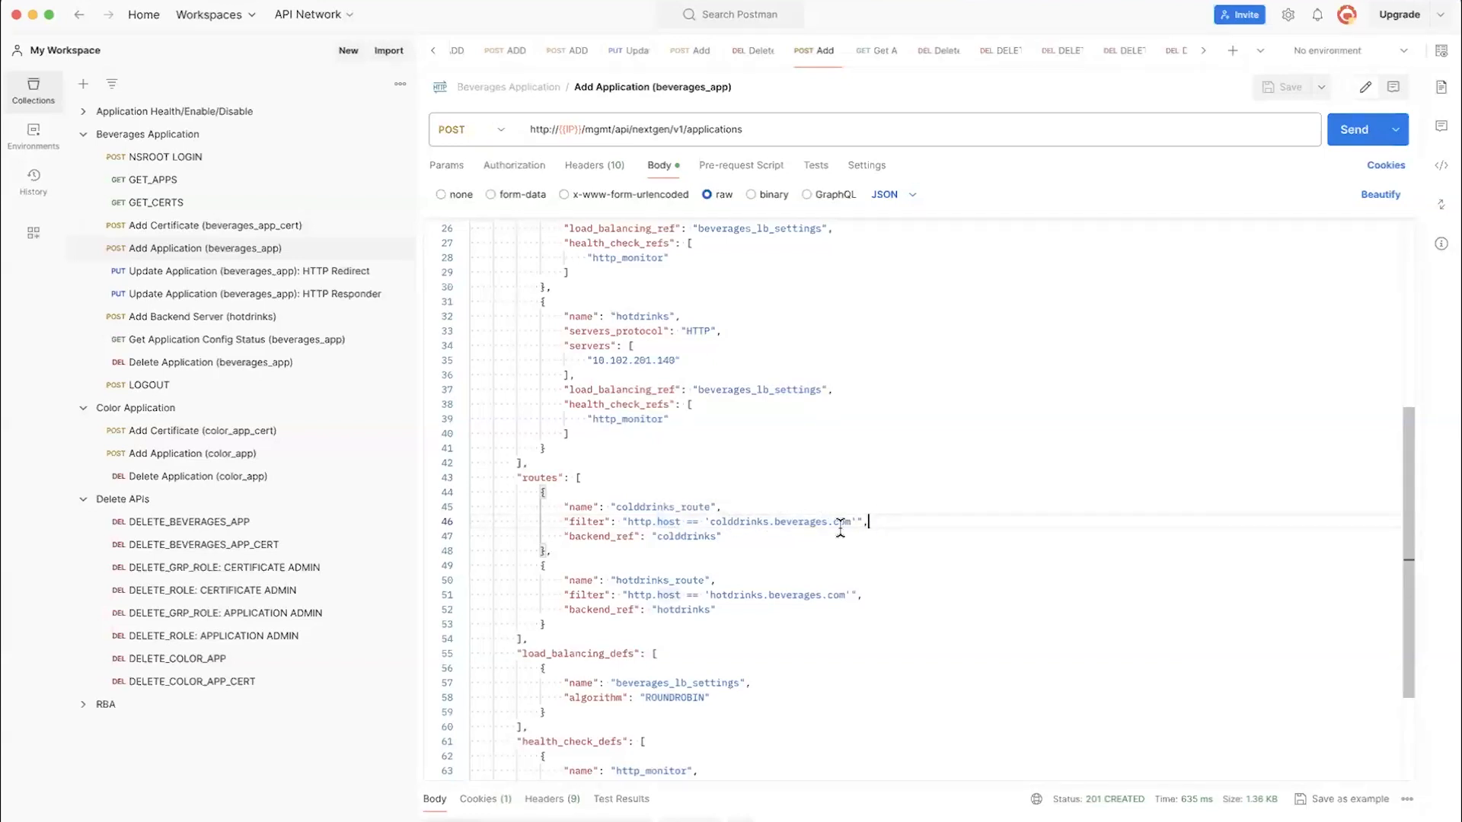
Compare the backend_ref of colddrinks_route with the filter and backend_ref of the hotdrinks_route entry
double_click(692, 536)
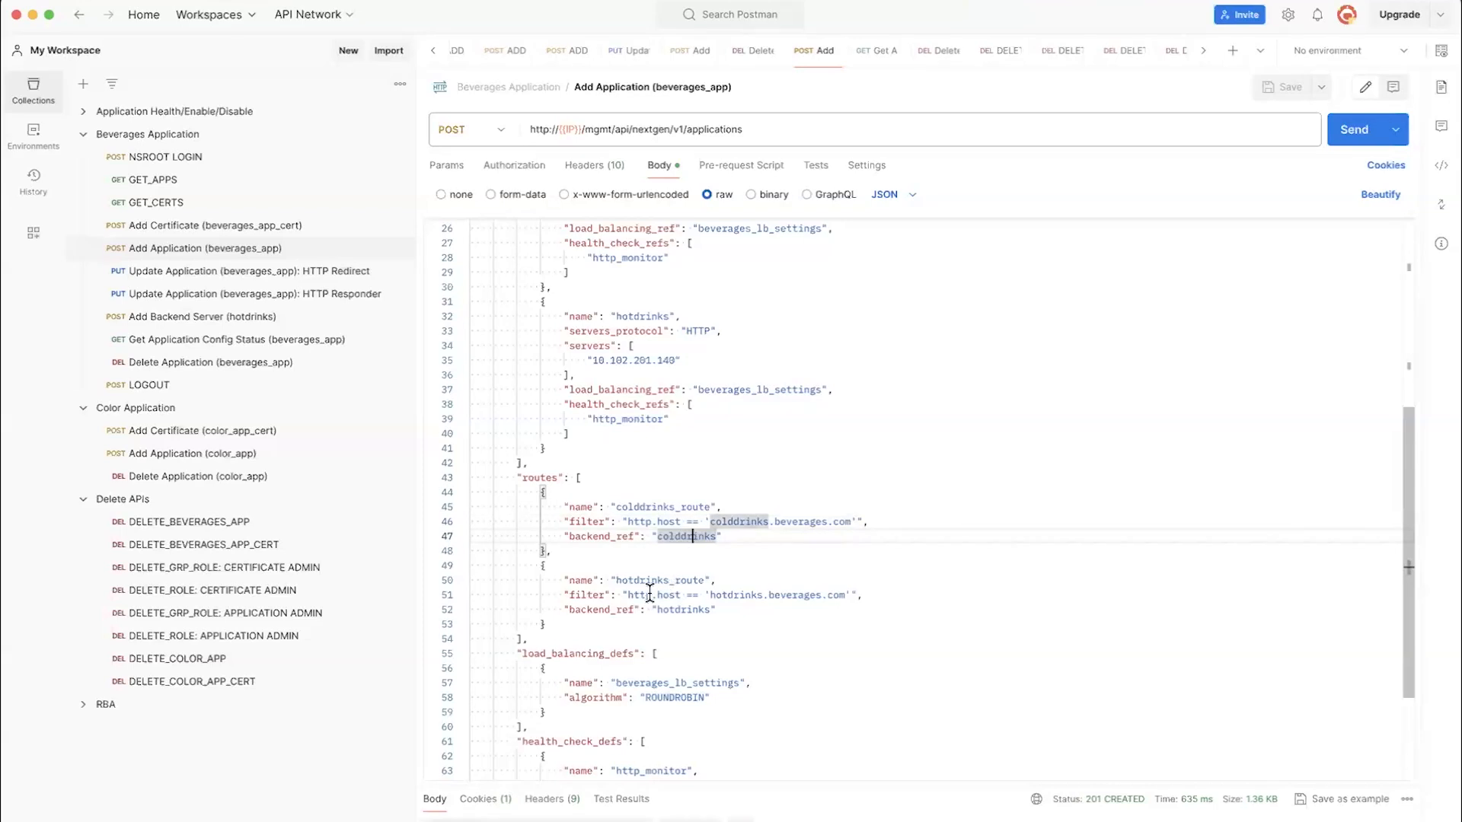
left_click(611, 597)
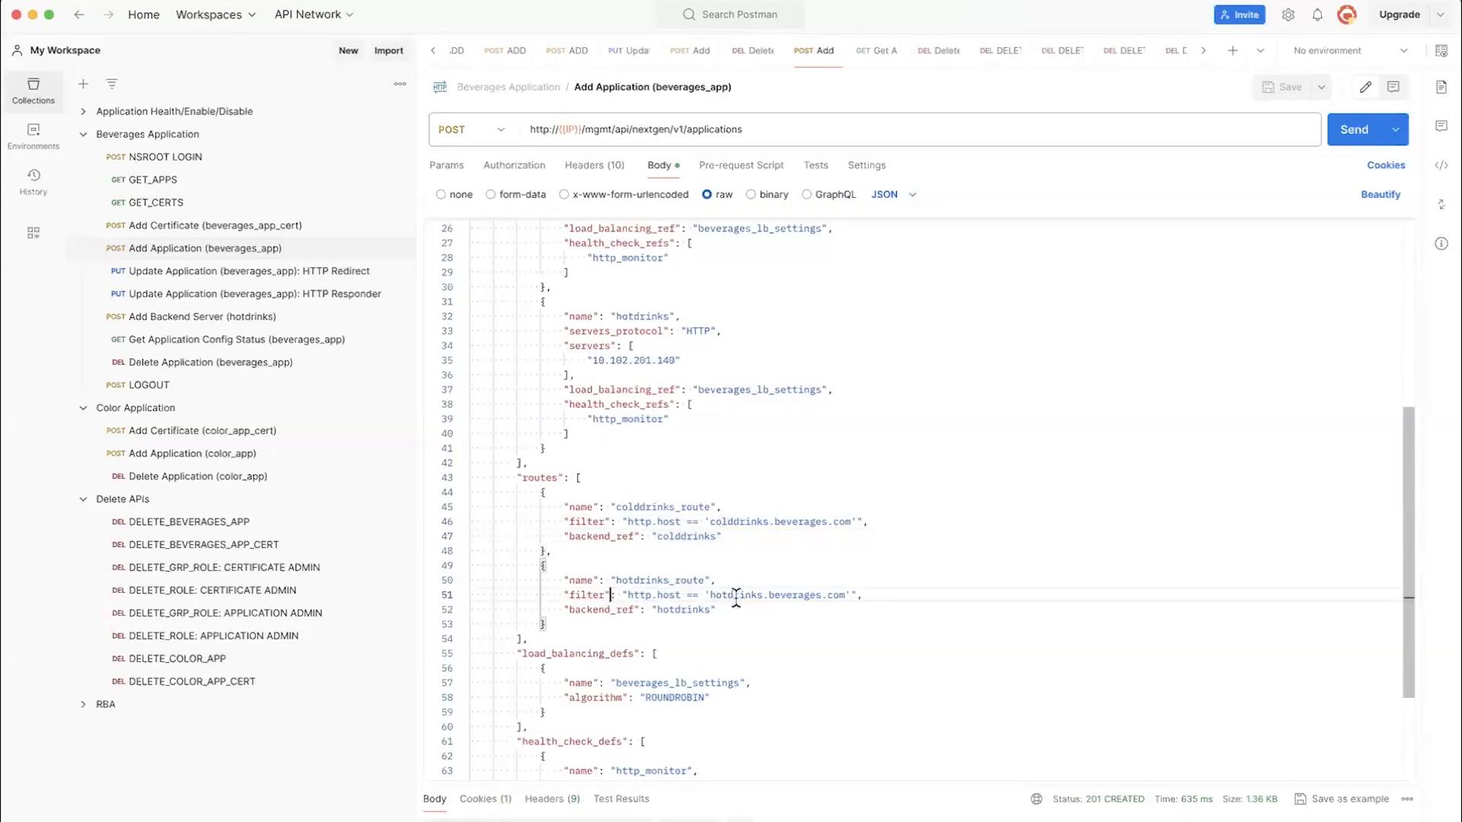
left_click(755, 614)
Examine the colddrinks_route filter key and its http.host expression, ending with the whole routes block through hotdrinks_route
double_click(584, 522)
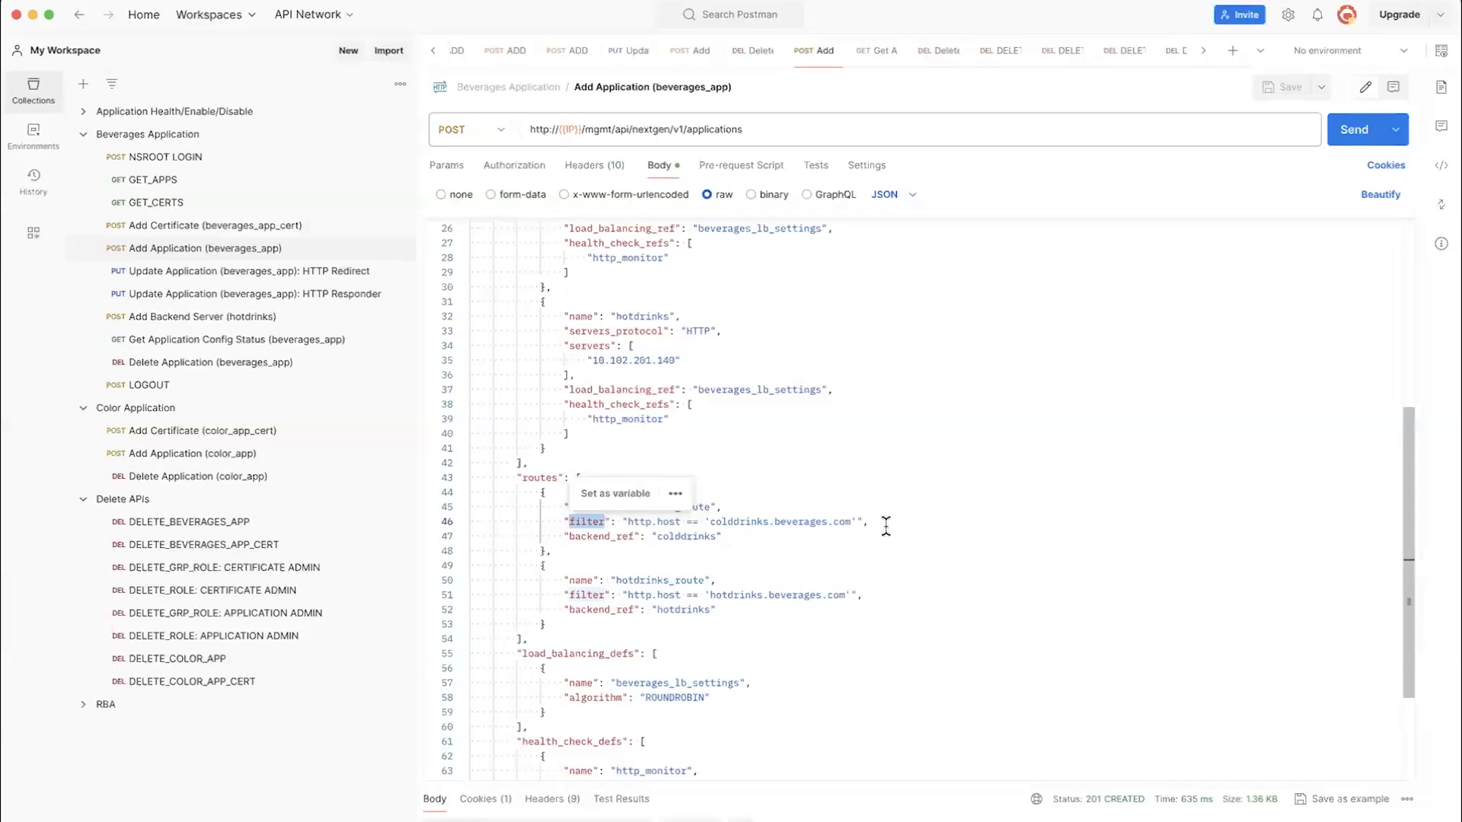
left_click(886, 525)
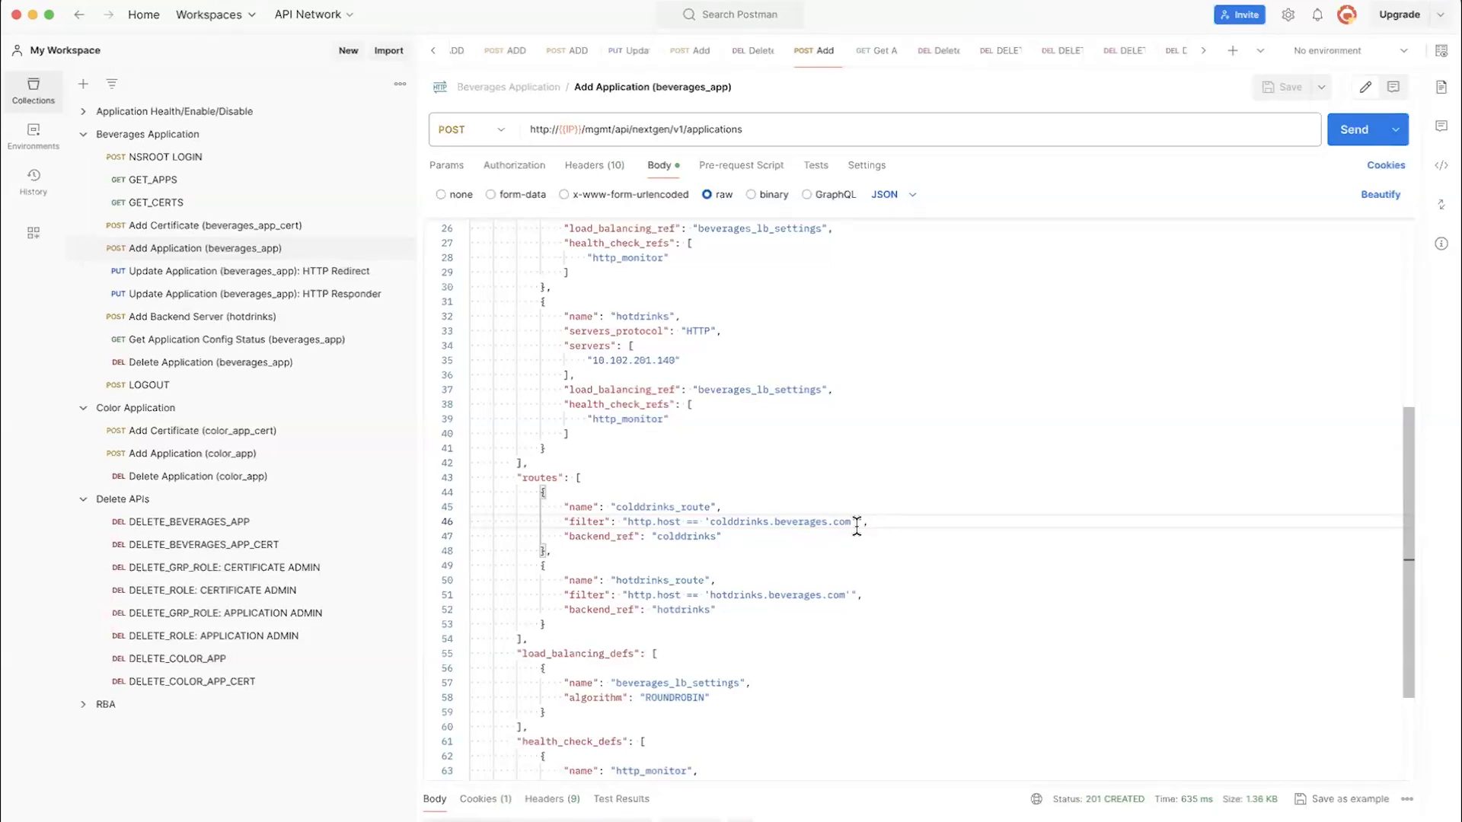
double_click(587, 522)
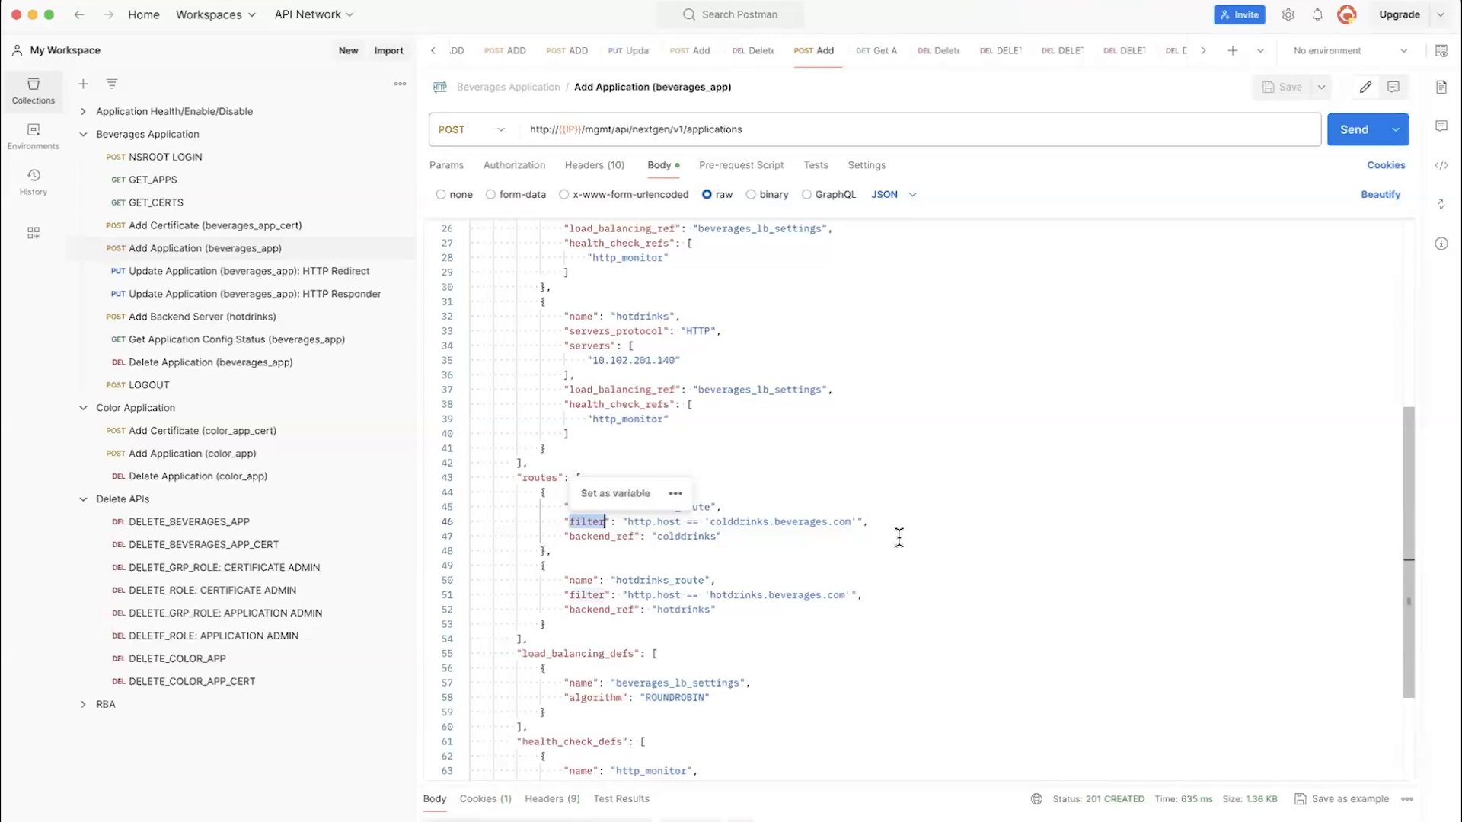
left_click(816, 540)
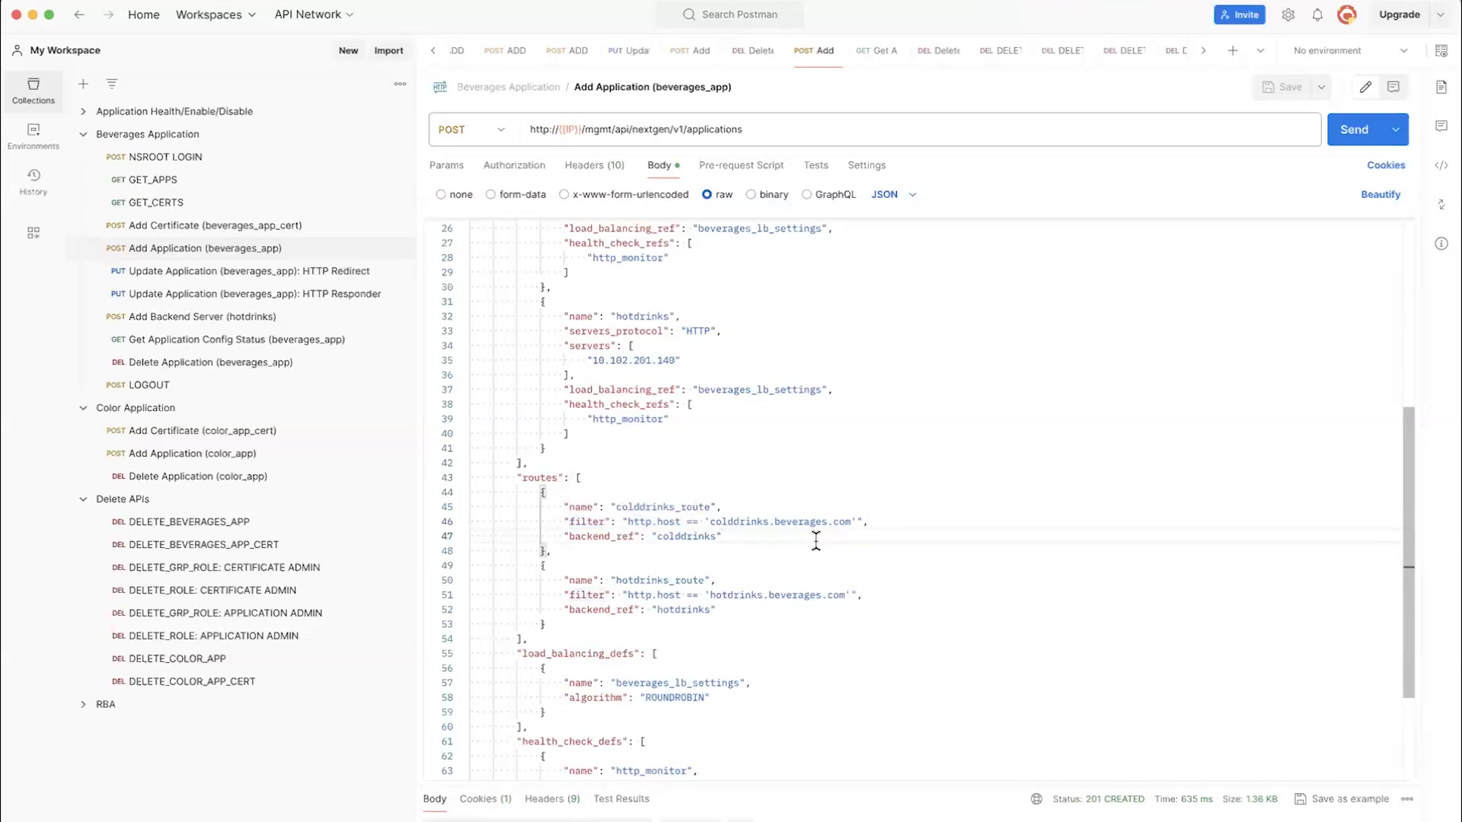
scroll(816, 541, "down", 2)
left_click_drag(622, 447, 639, 447)
left_click_drag(745, 447, 901, 444)
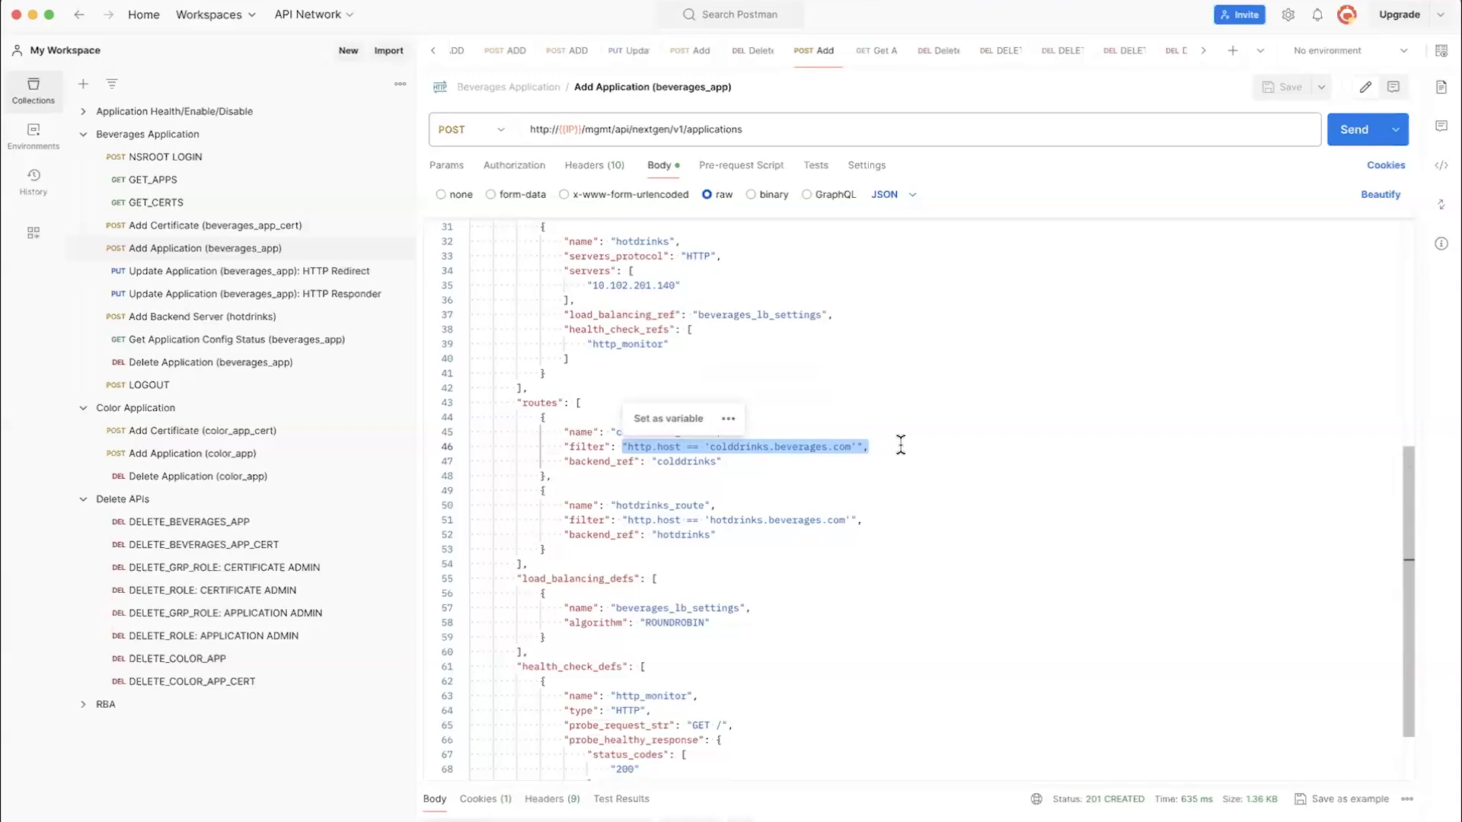
left_click(901, 445)
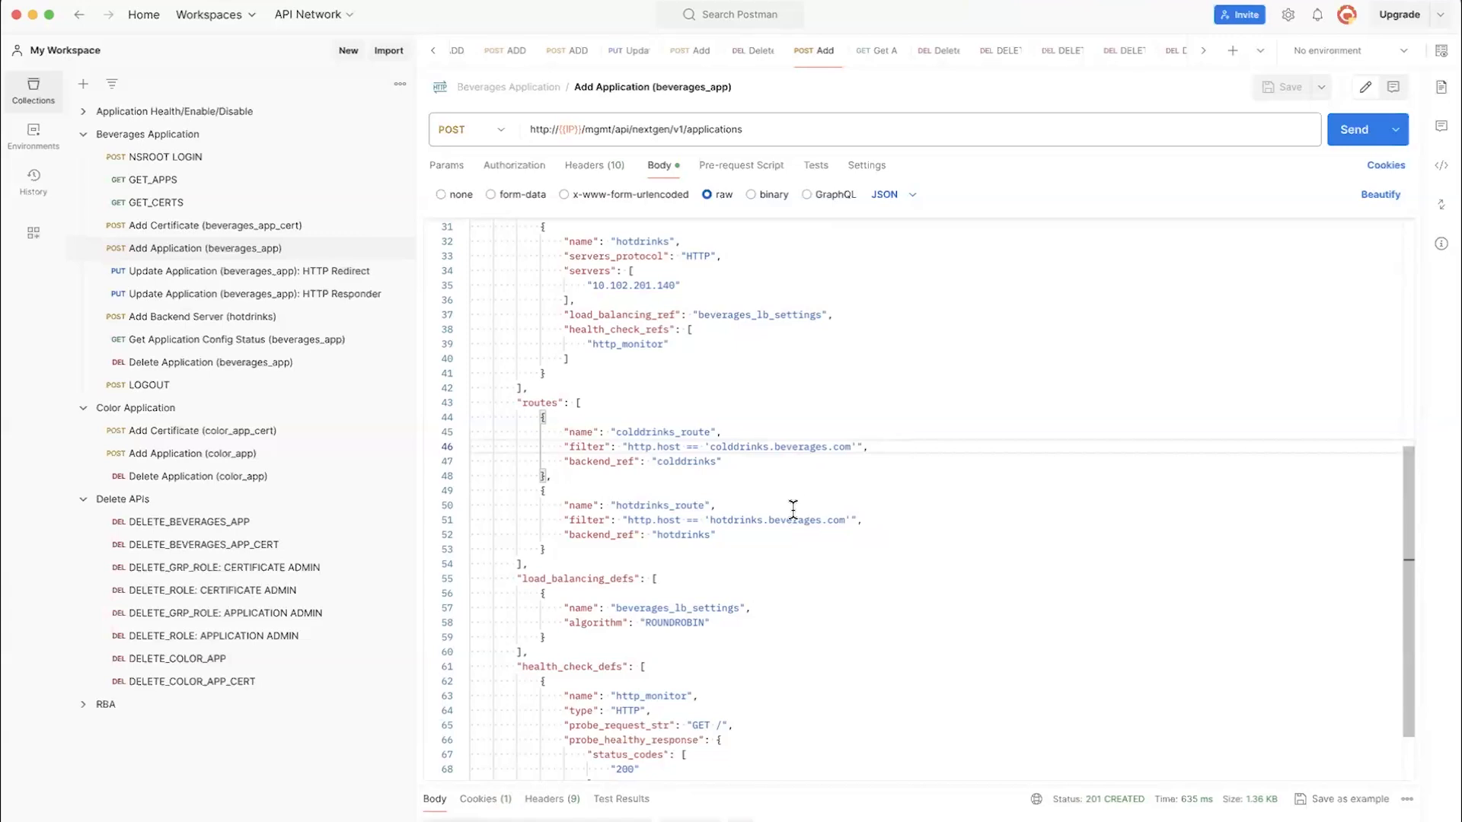
left_click_drag(514, 404, 569, 565)
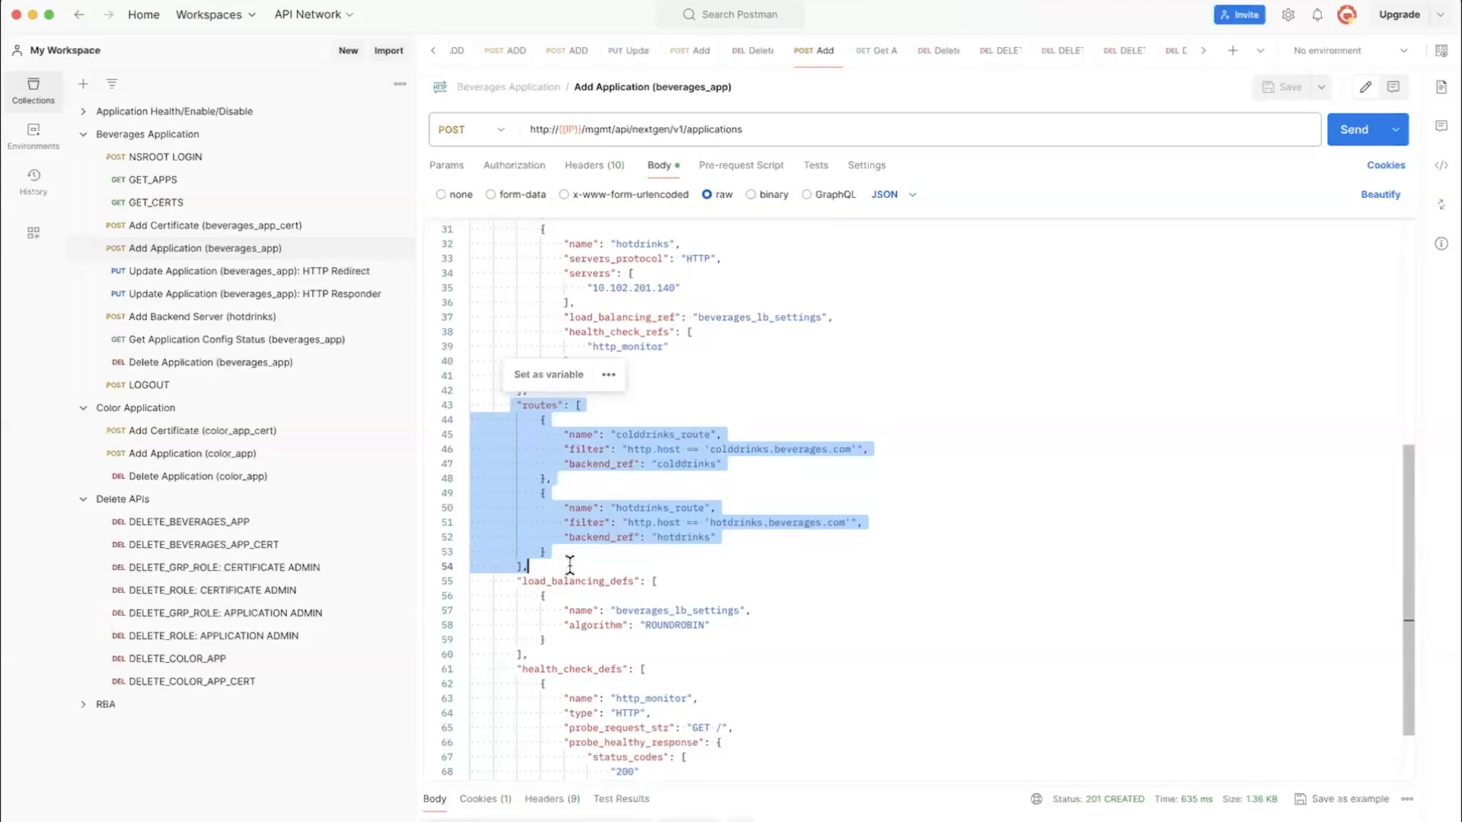
Examine the default_certificate_ref setting of https_listener in the main_frontend definition
scroll(569, 563, "up", 10)
left_click(790, 245)
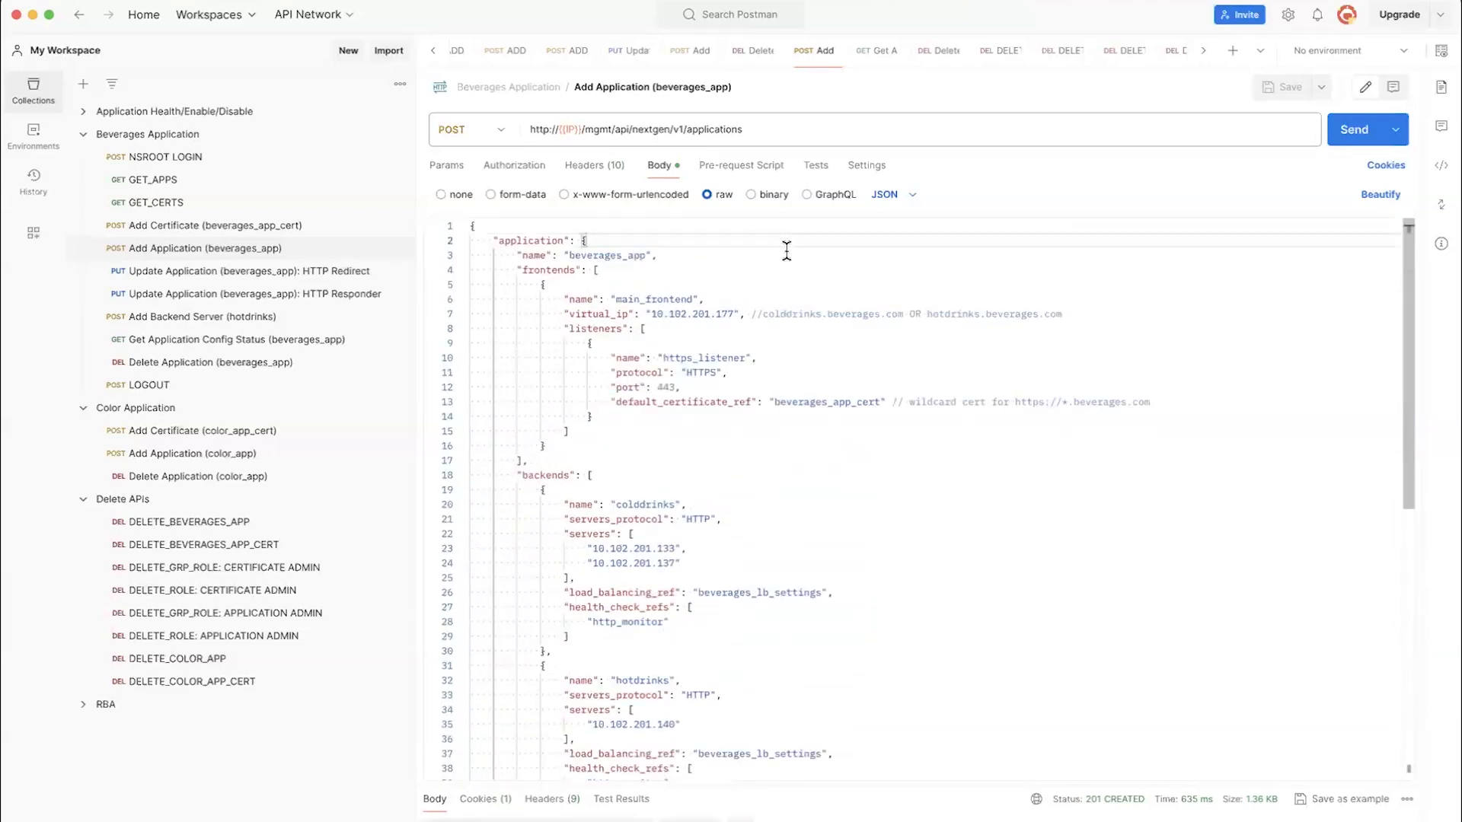
double_click(672, 403)
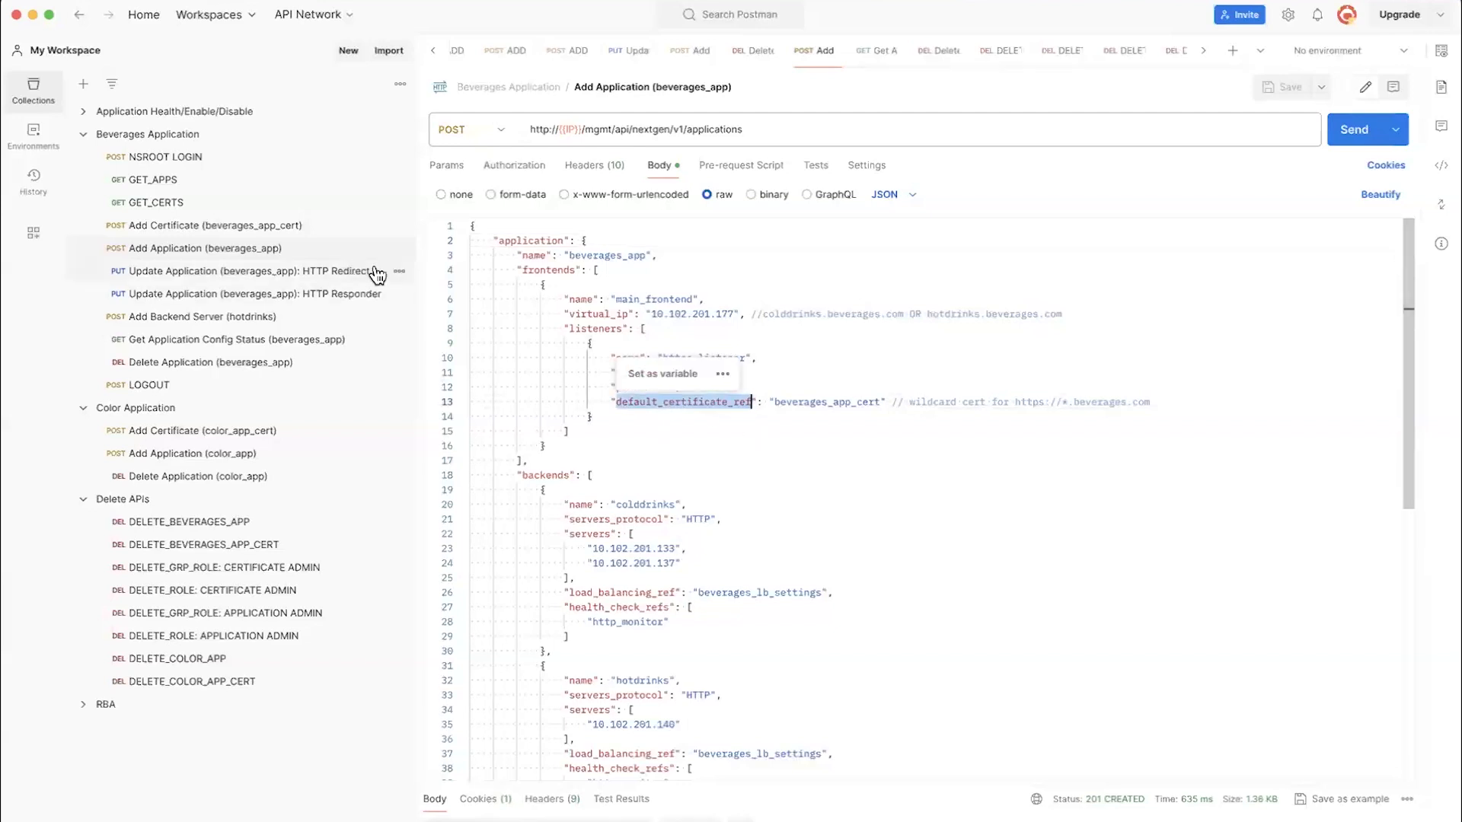
left_click(674, 417)
double_click(703, 402)
Try to create beverages_app by sending the Add Application request, and inspect the message in the enlarged response body
left_click(1352, 129)
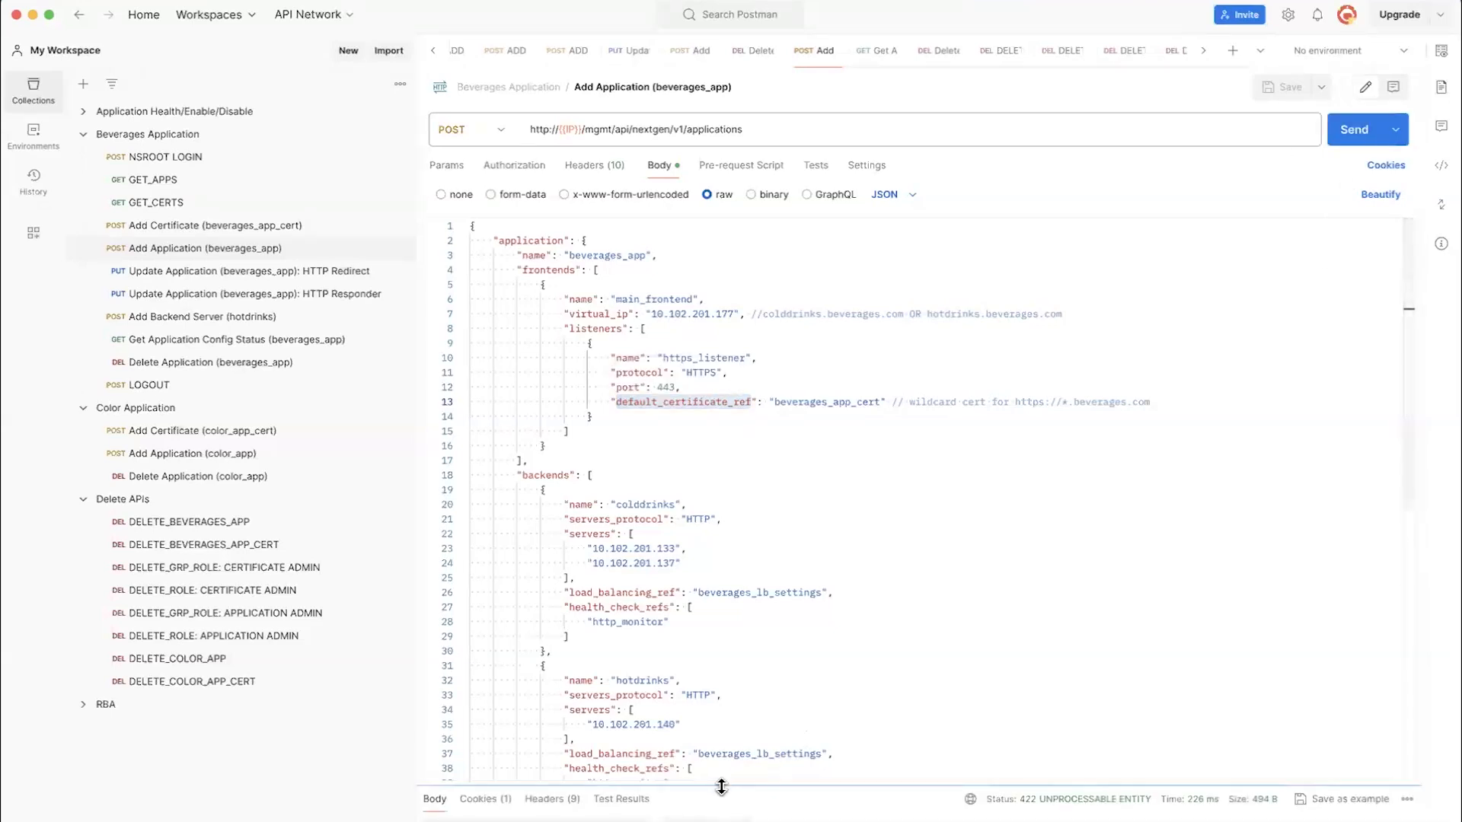
left_click_drag(721, 785, 768, 573)
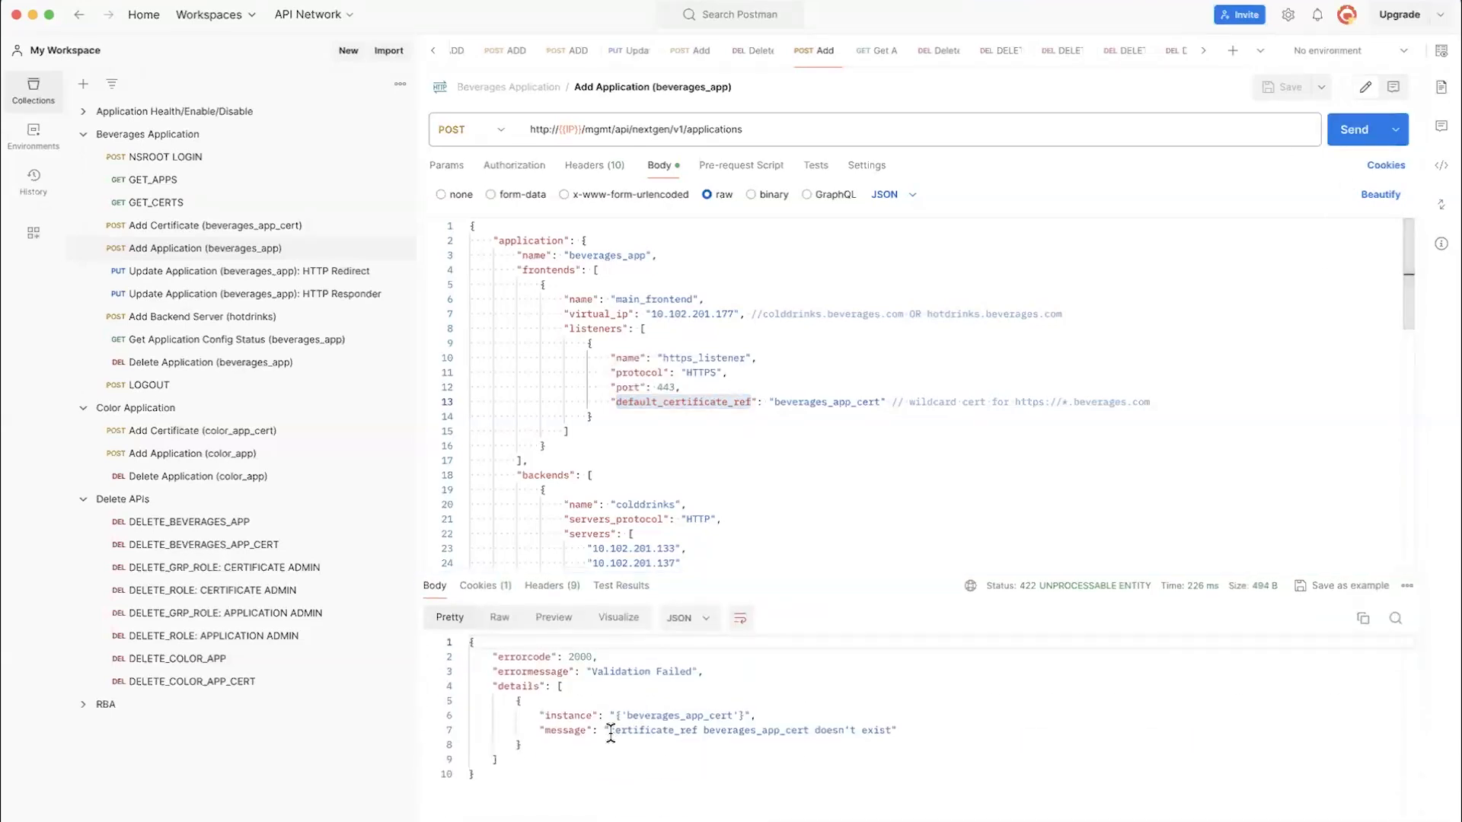
left_click_drag(610, 730, 897, 731)
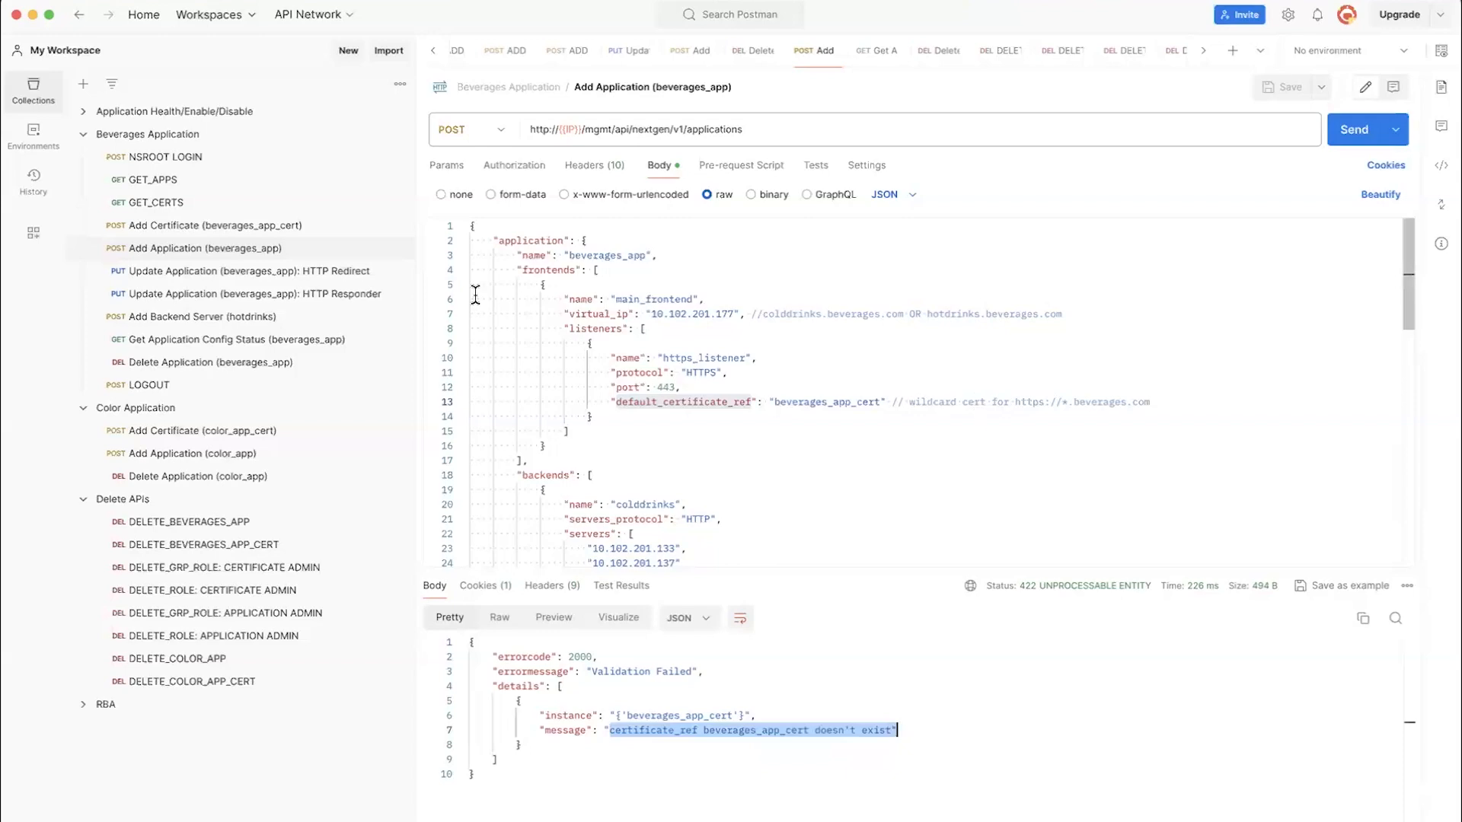
Open the Add Certificate (beverages_app_cert) request and send it to upload the certificate
left_click(242, 230)
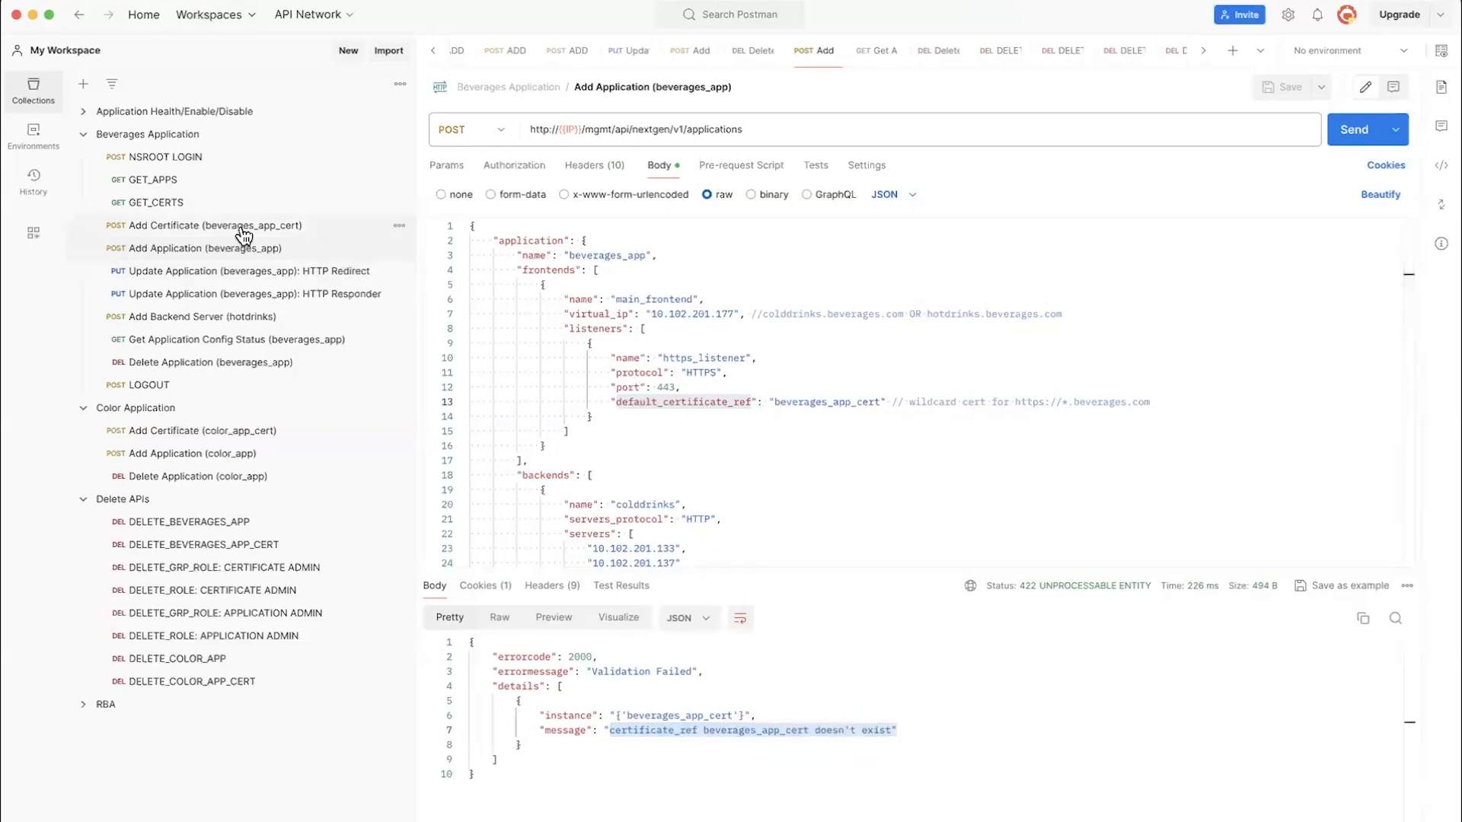
left_click(1351, 134)
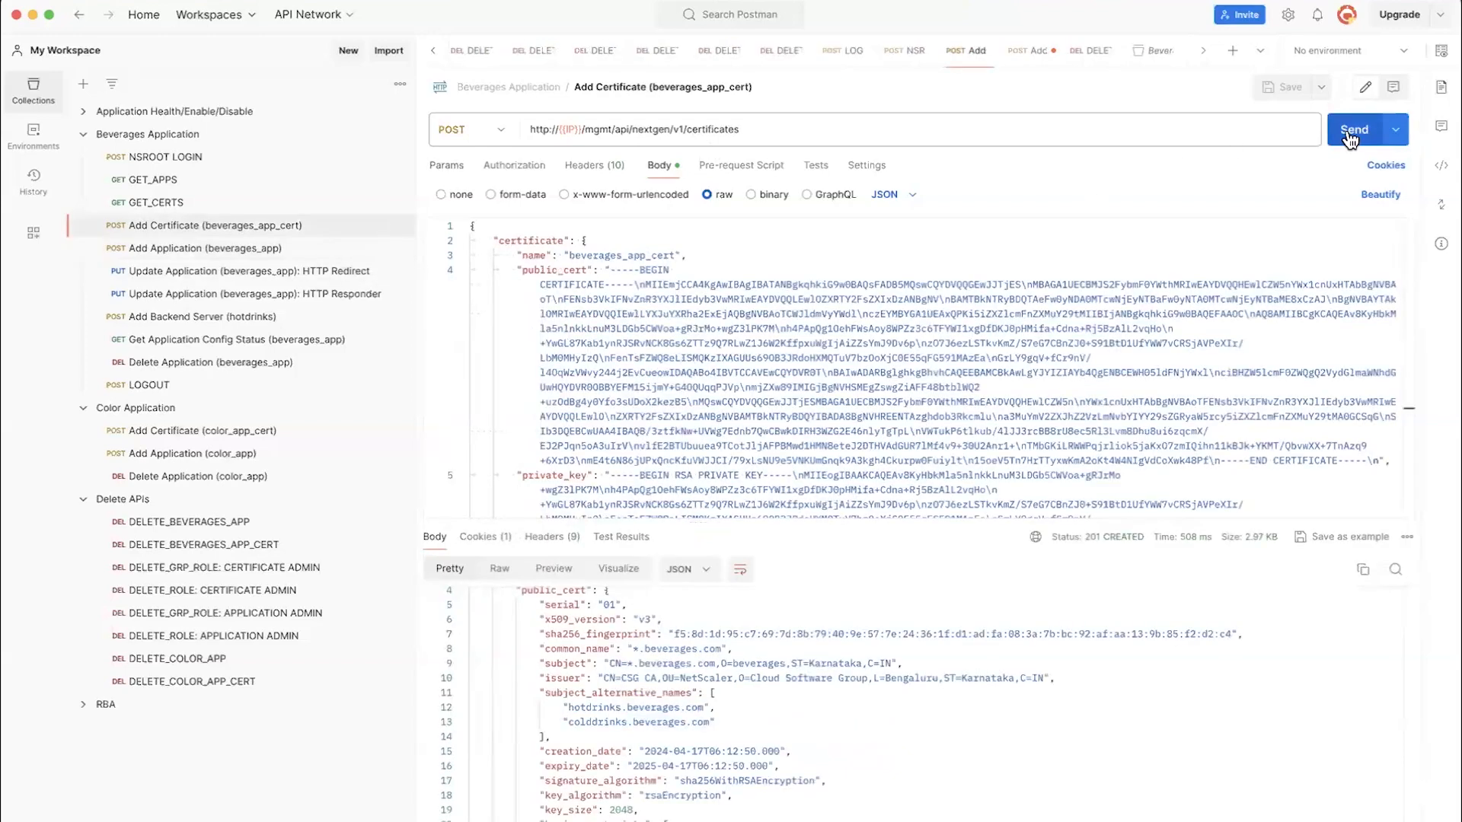
left_click(1349, 135)
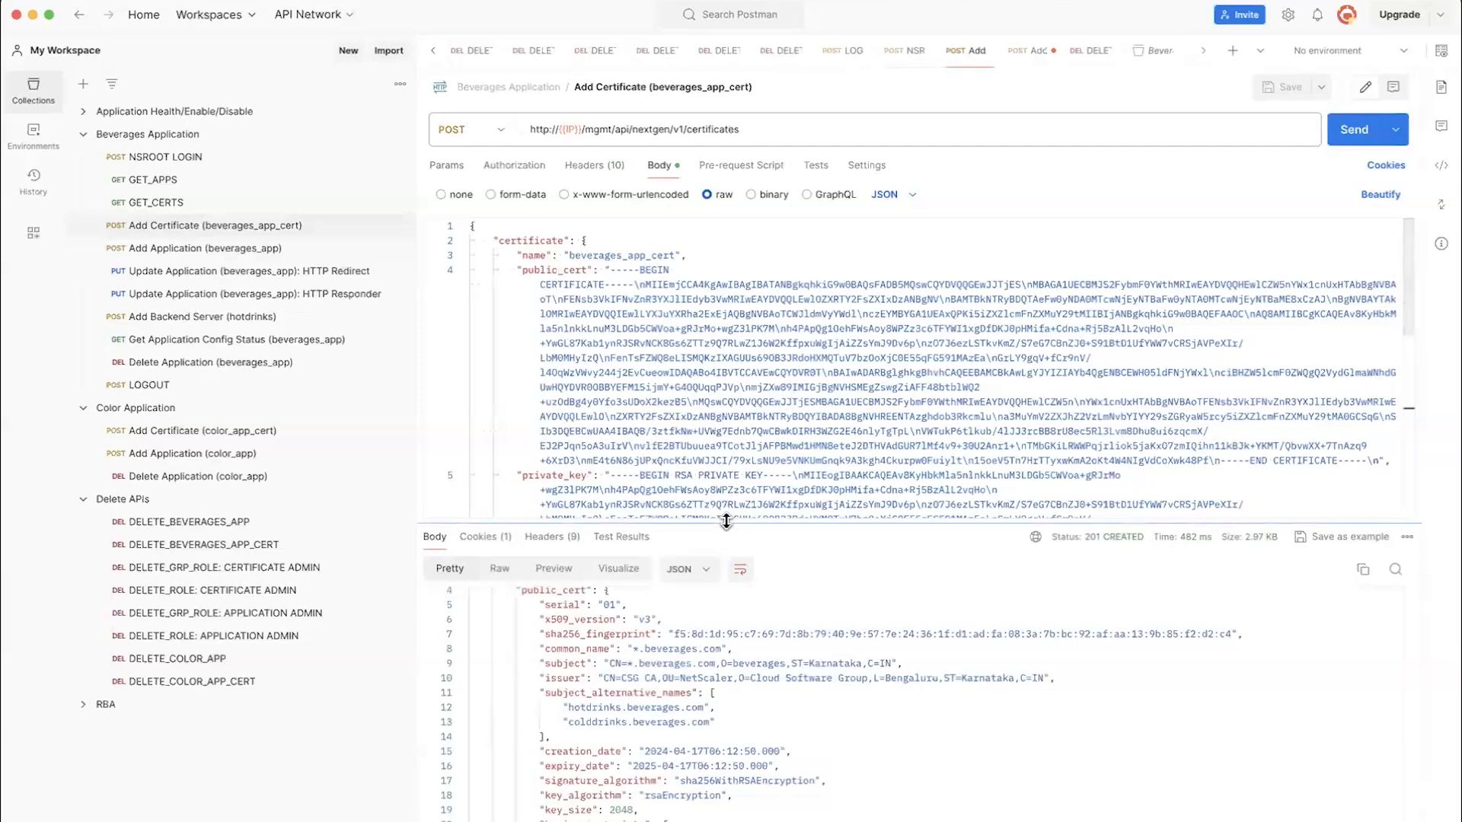
Examine the certificate request body, including its public_cert, private_key and ca_certs entries
left_click_drag(744, 642, 753, 681)
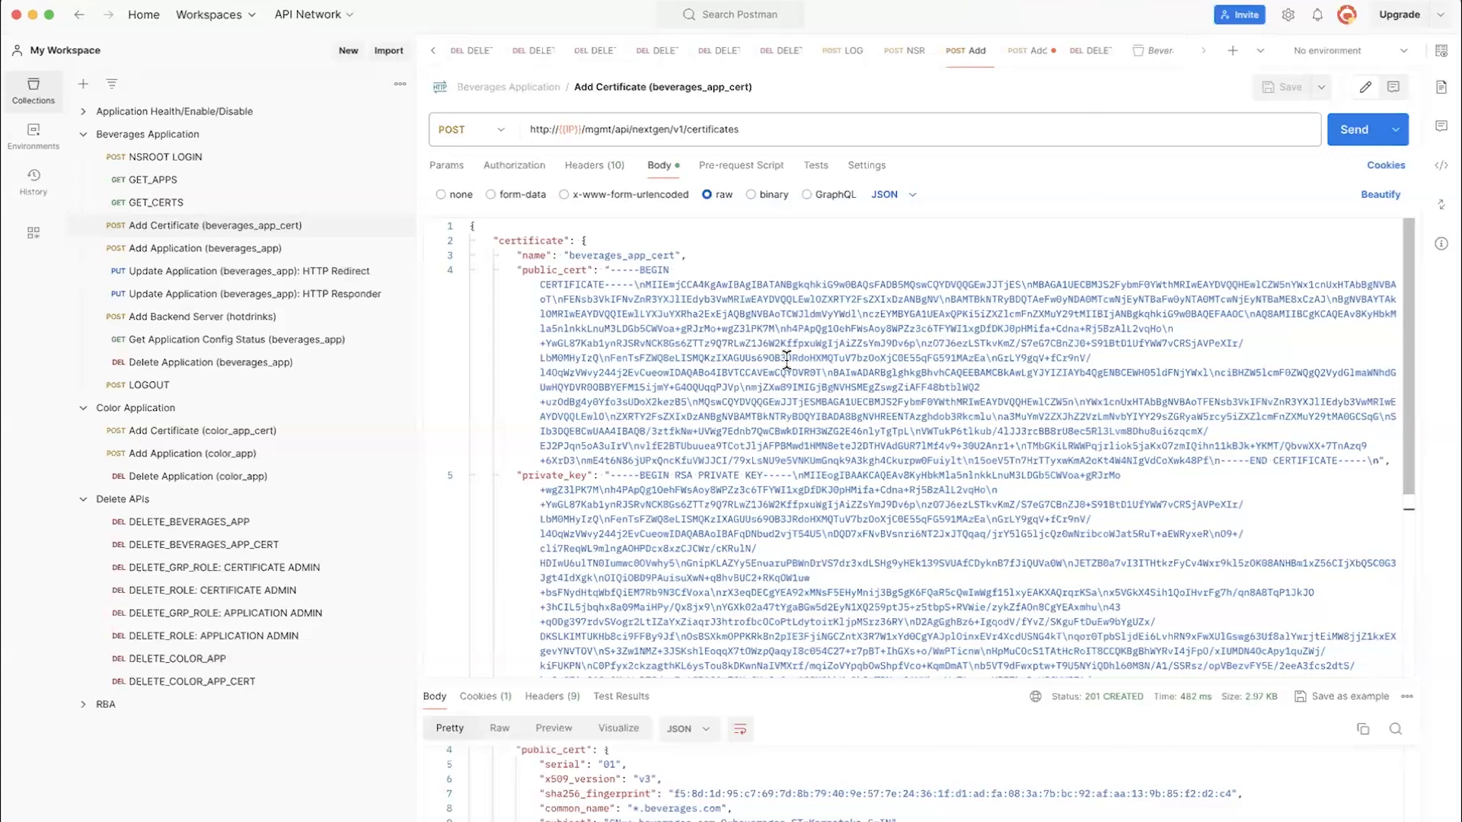
scroll(625, 493, "down", 1)
scroll(625, 493, "down", 10)
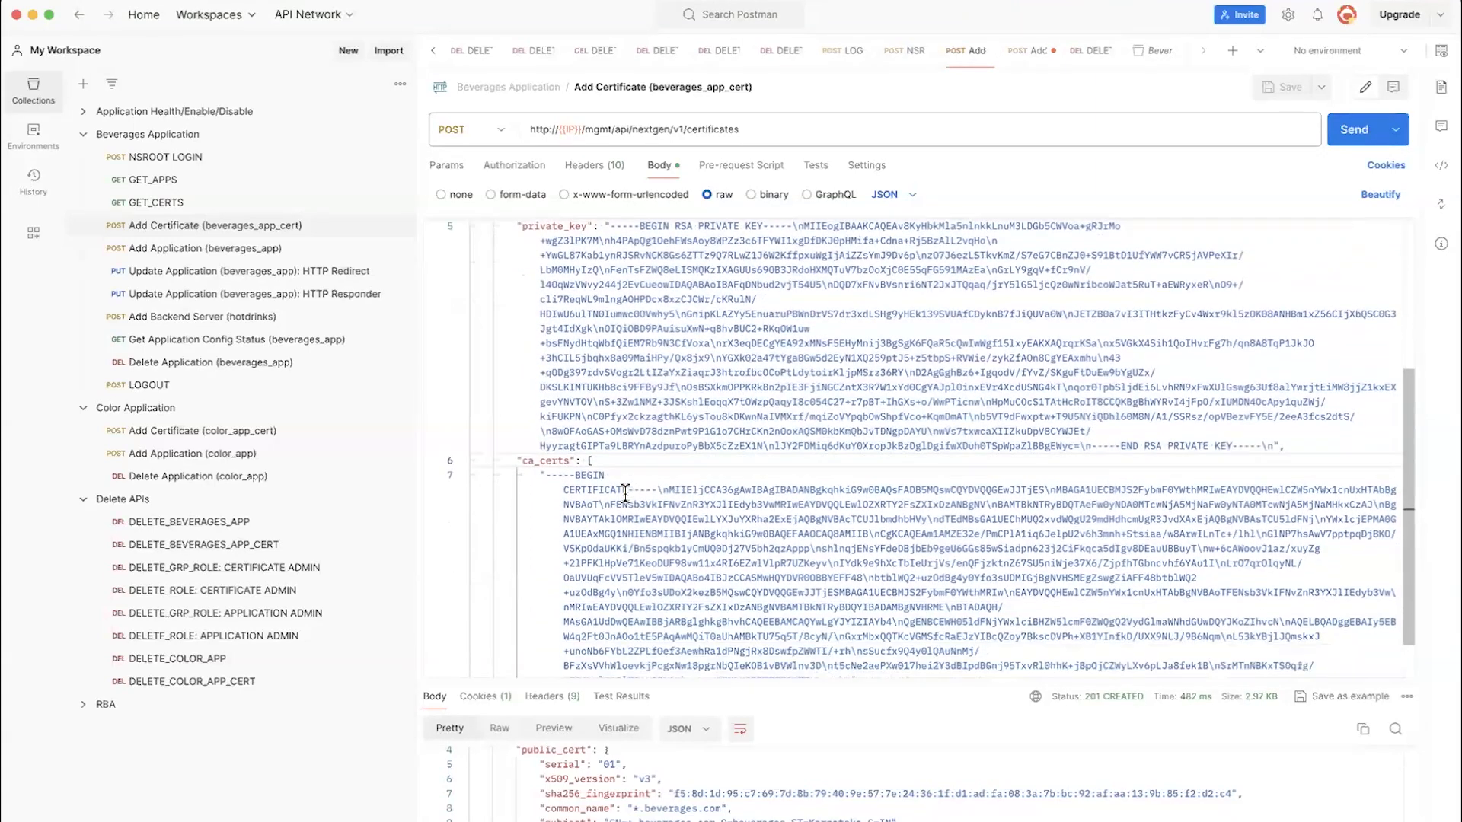
left_click_drag(541, 421, 861, 626)
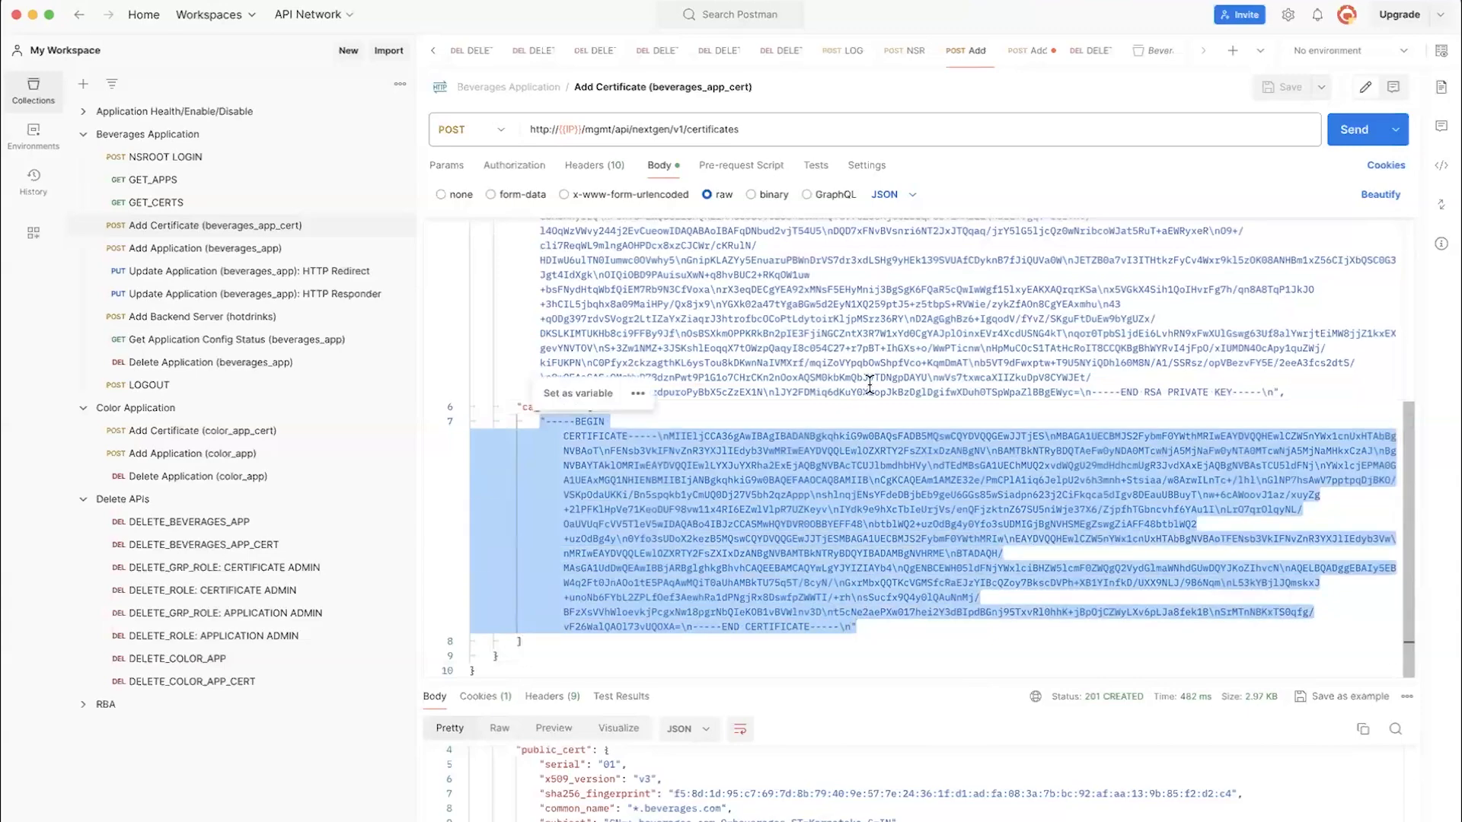
scroll(870, 386, "up", 10)
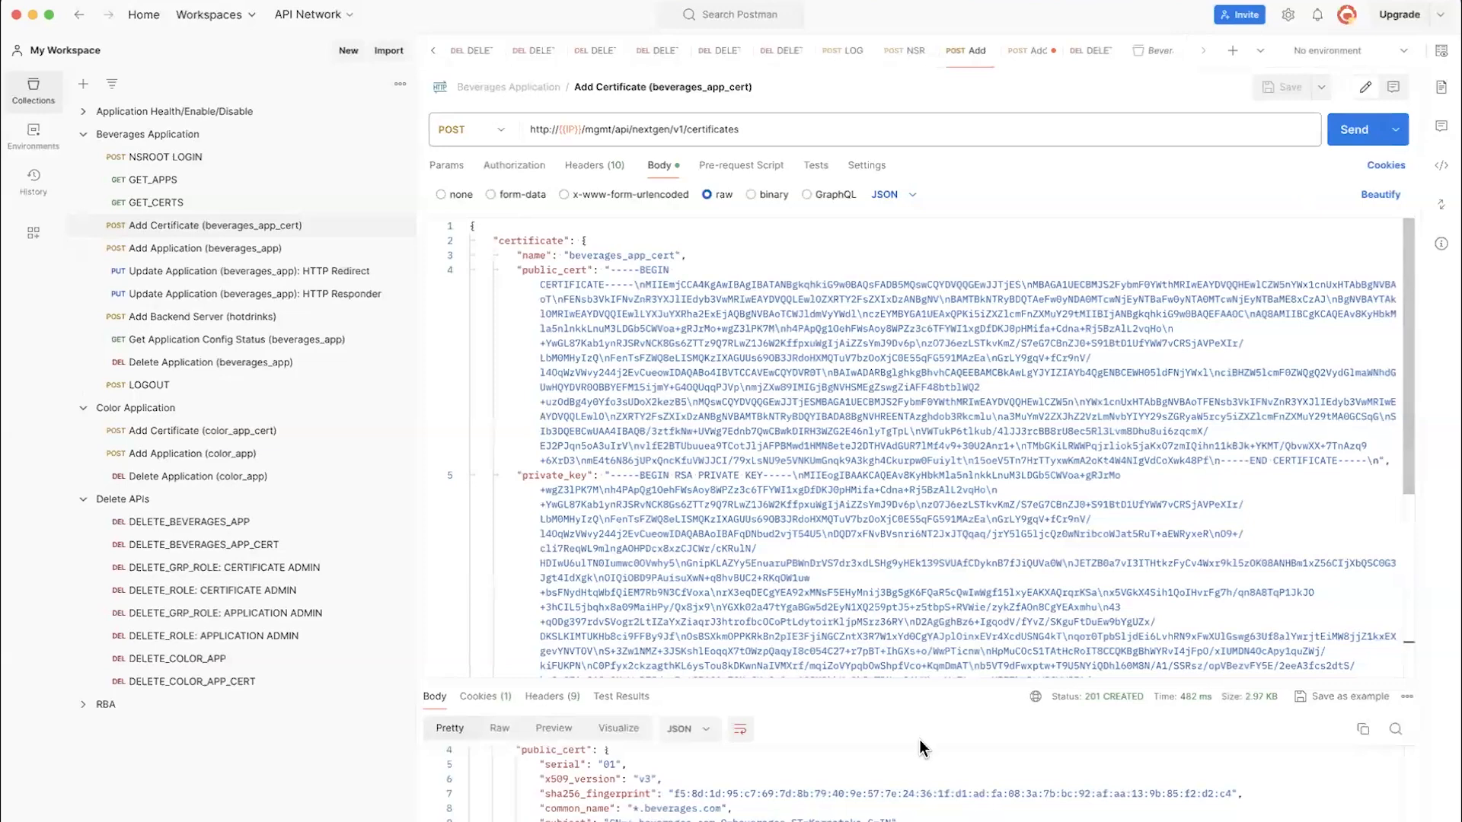
Examine the public_cert details in the certificate response, from the serial to the signature algorithm
left_click_drag(876, 683, 897, 480)
scroll(881, 609, "up", 2)
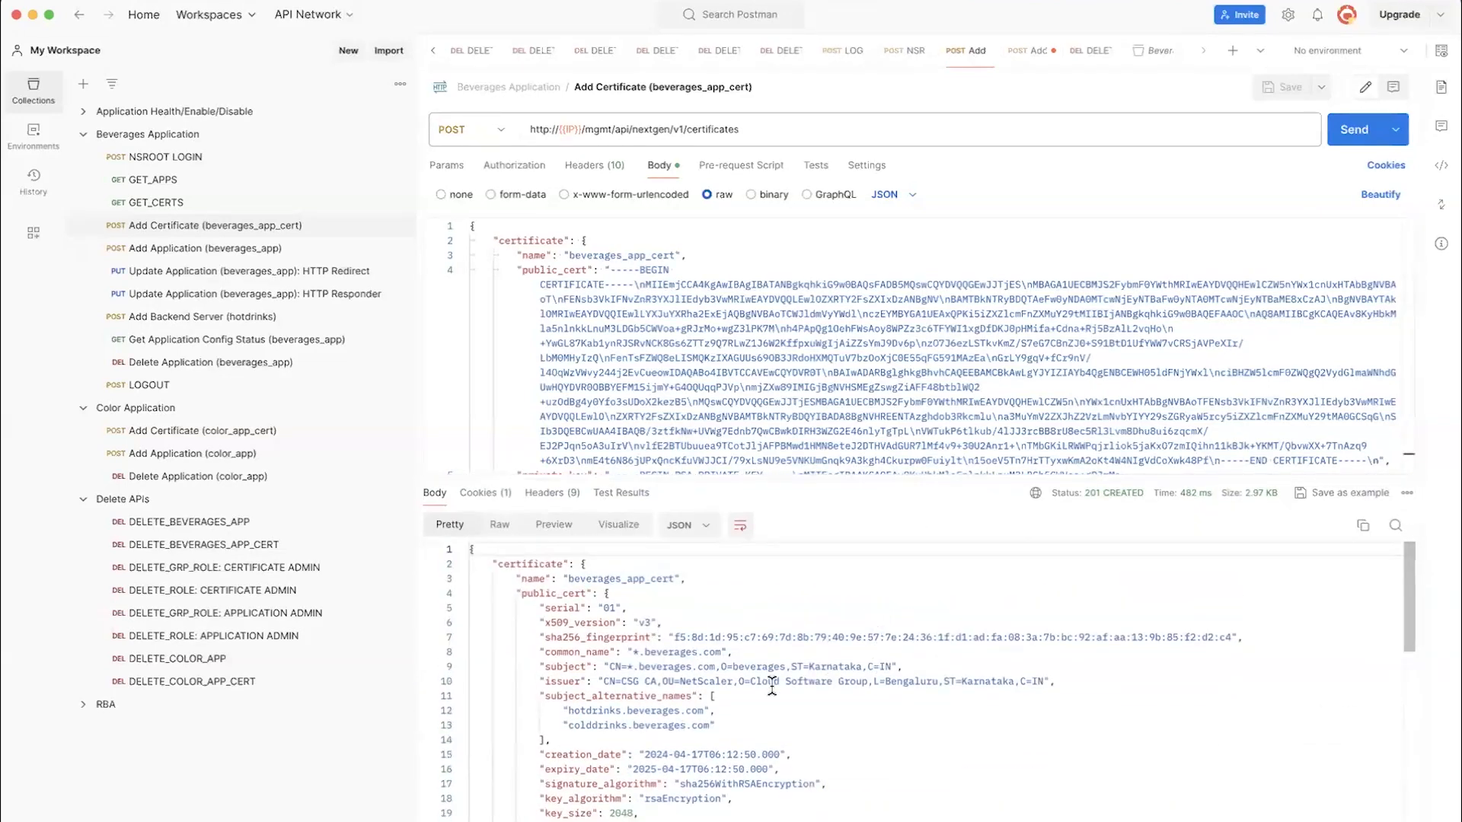
left_click_drag(527, 608, 723, 784)
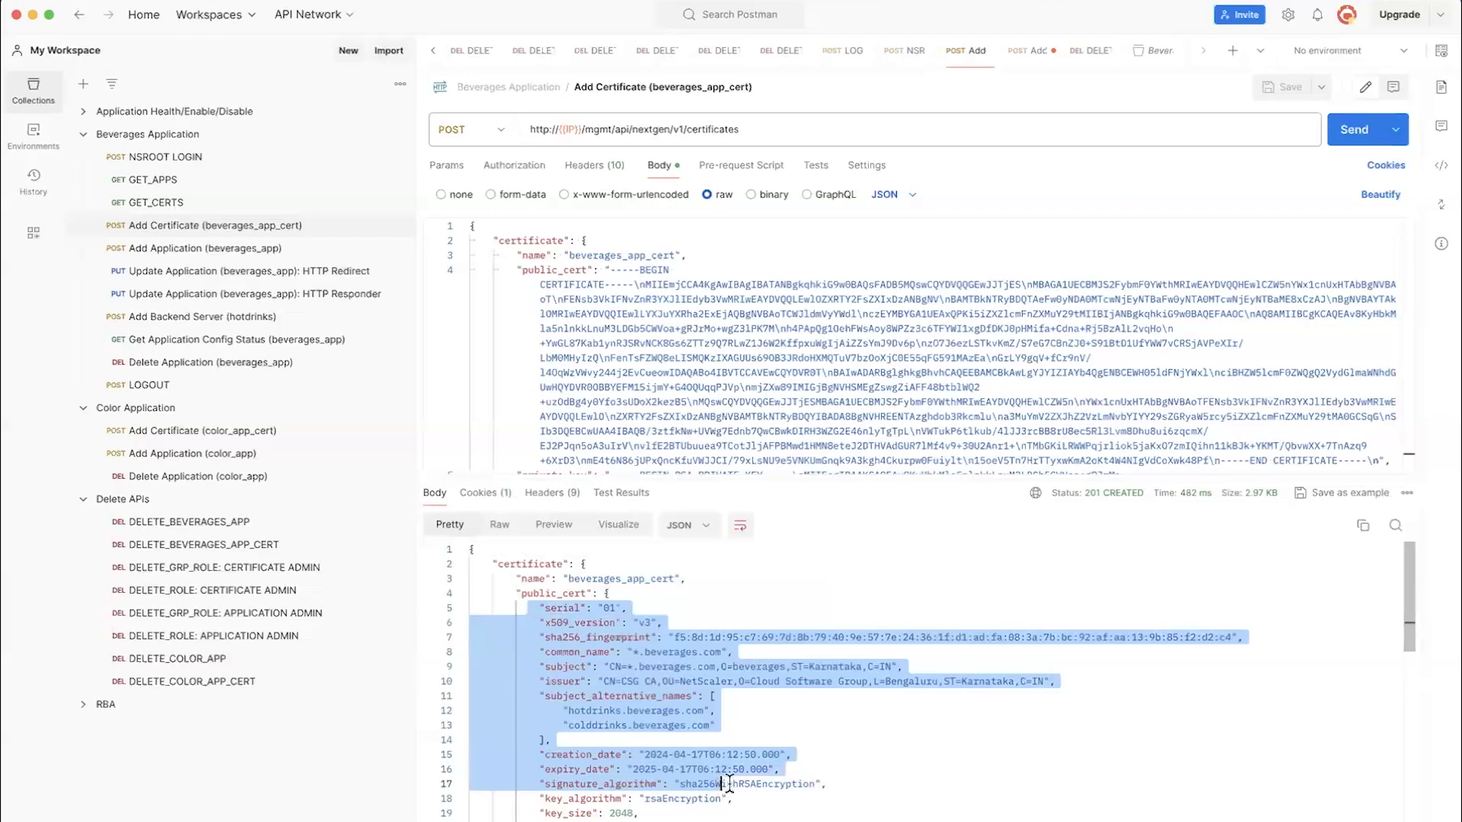
Return to the Add Application (beverages_app) request and send it to create the application
left_click(225, 250)
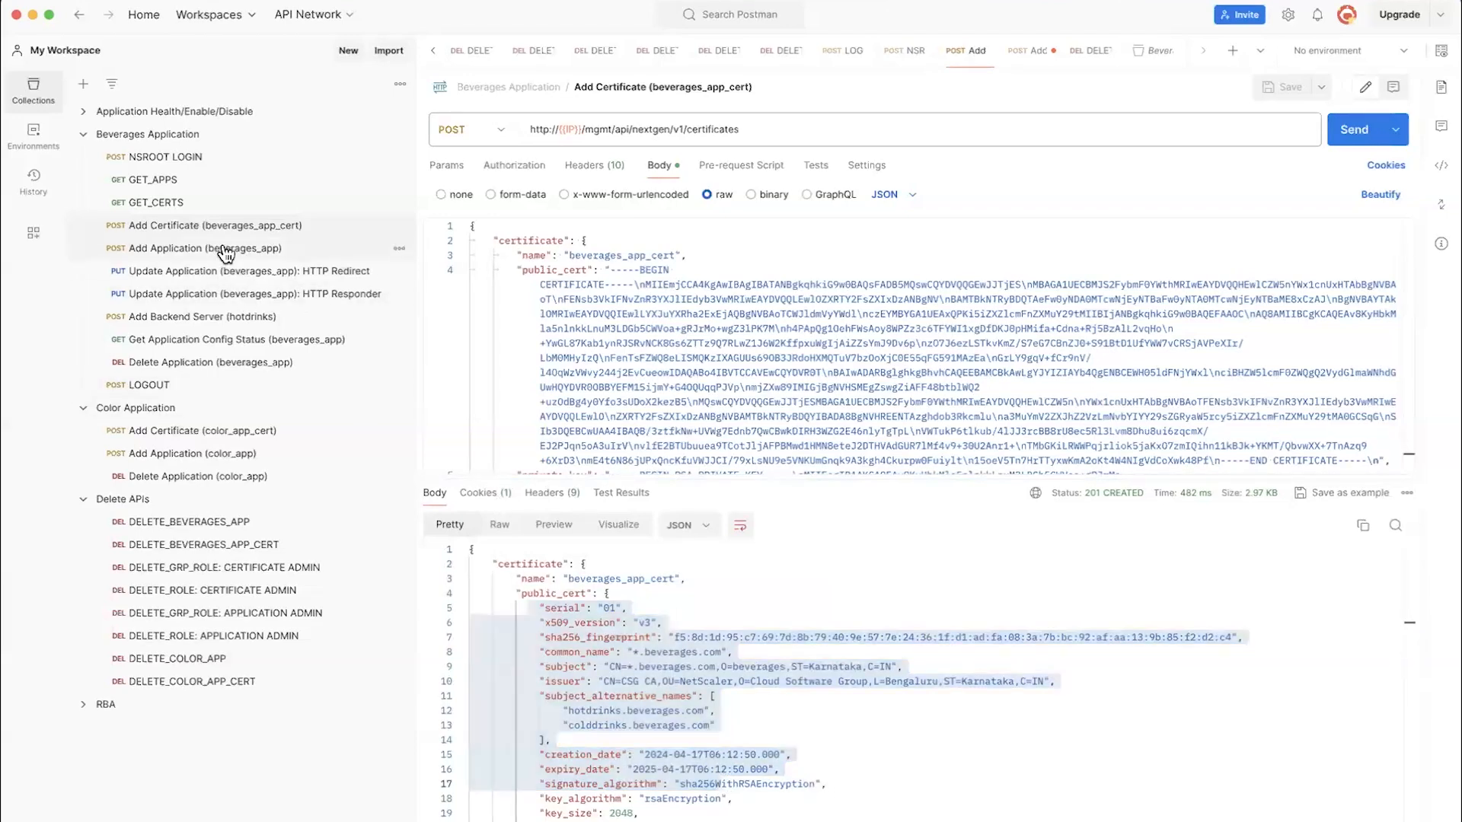
left_click(1348, 137)
left_click(1350, 147)
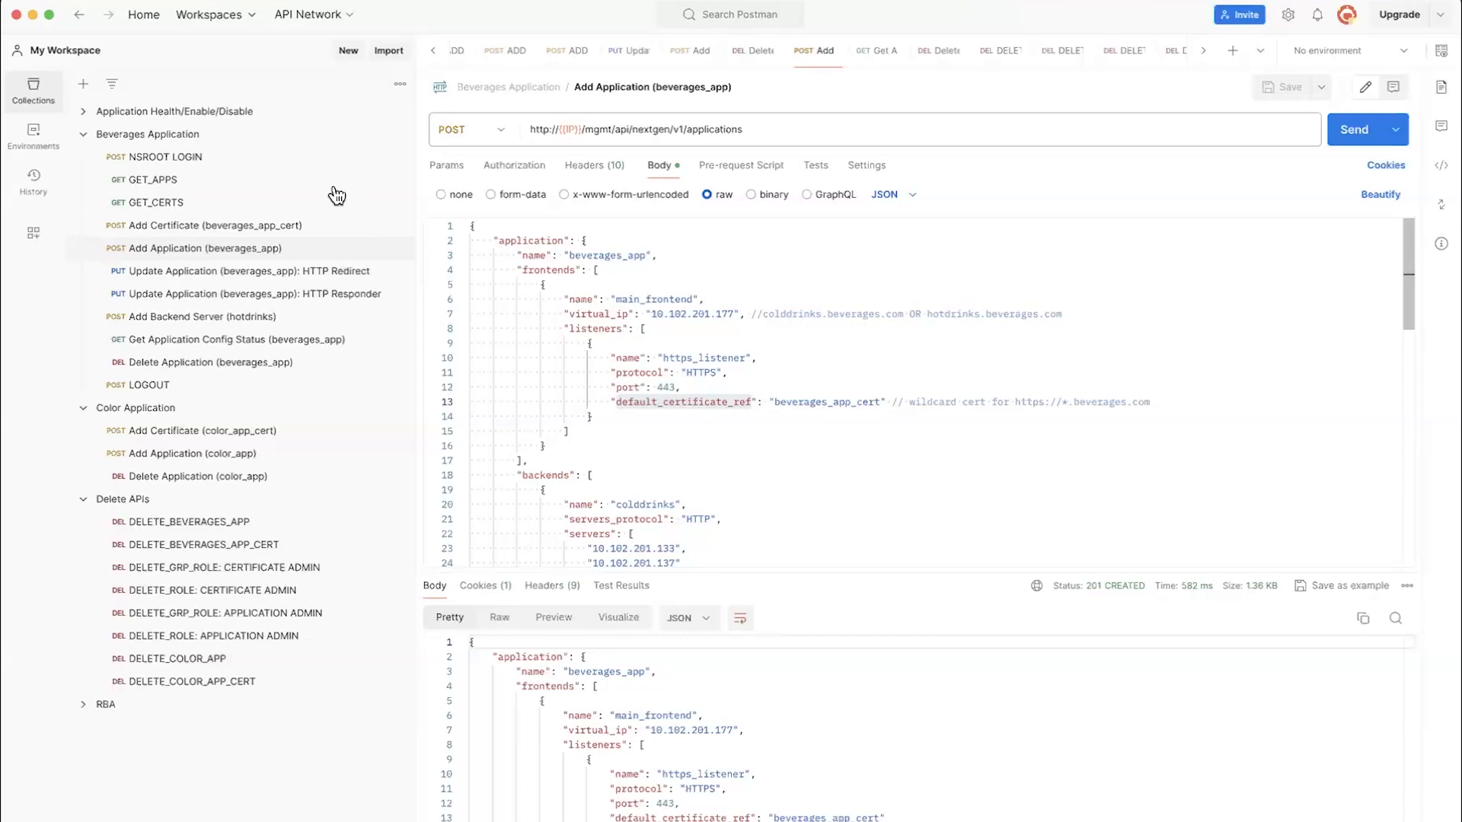
Send the Get Application Config Status (beverages_app) request and check the config_status endpoint in its URL
left_click(187, 344)
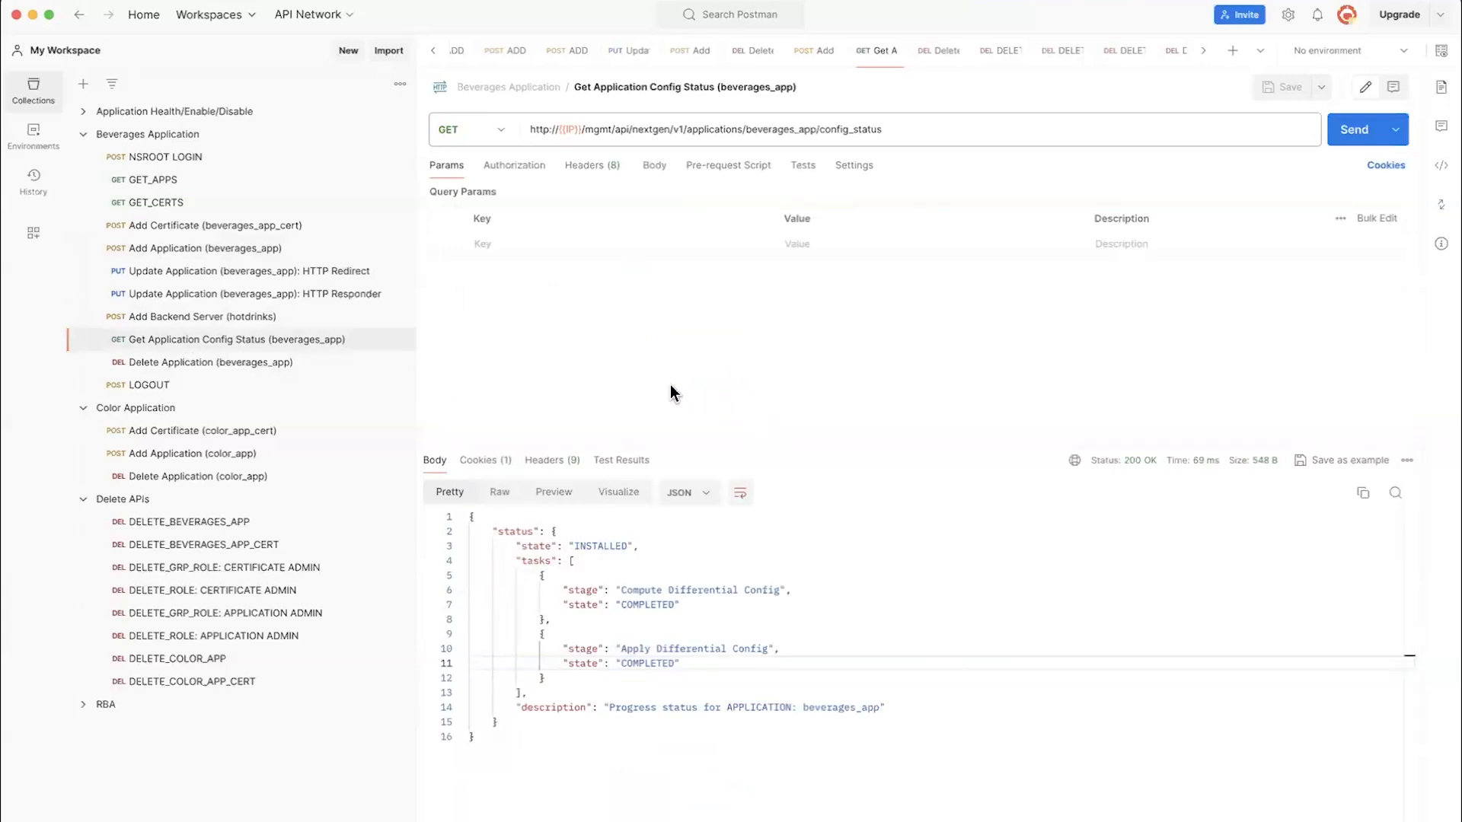
left_click(1348, 131)
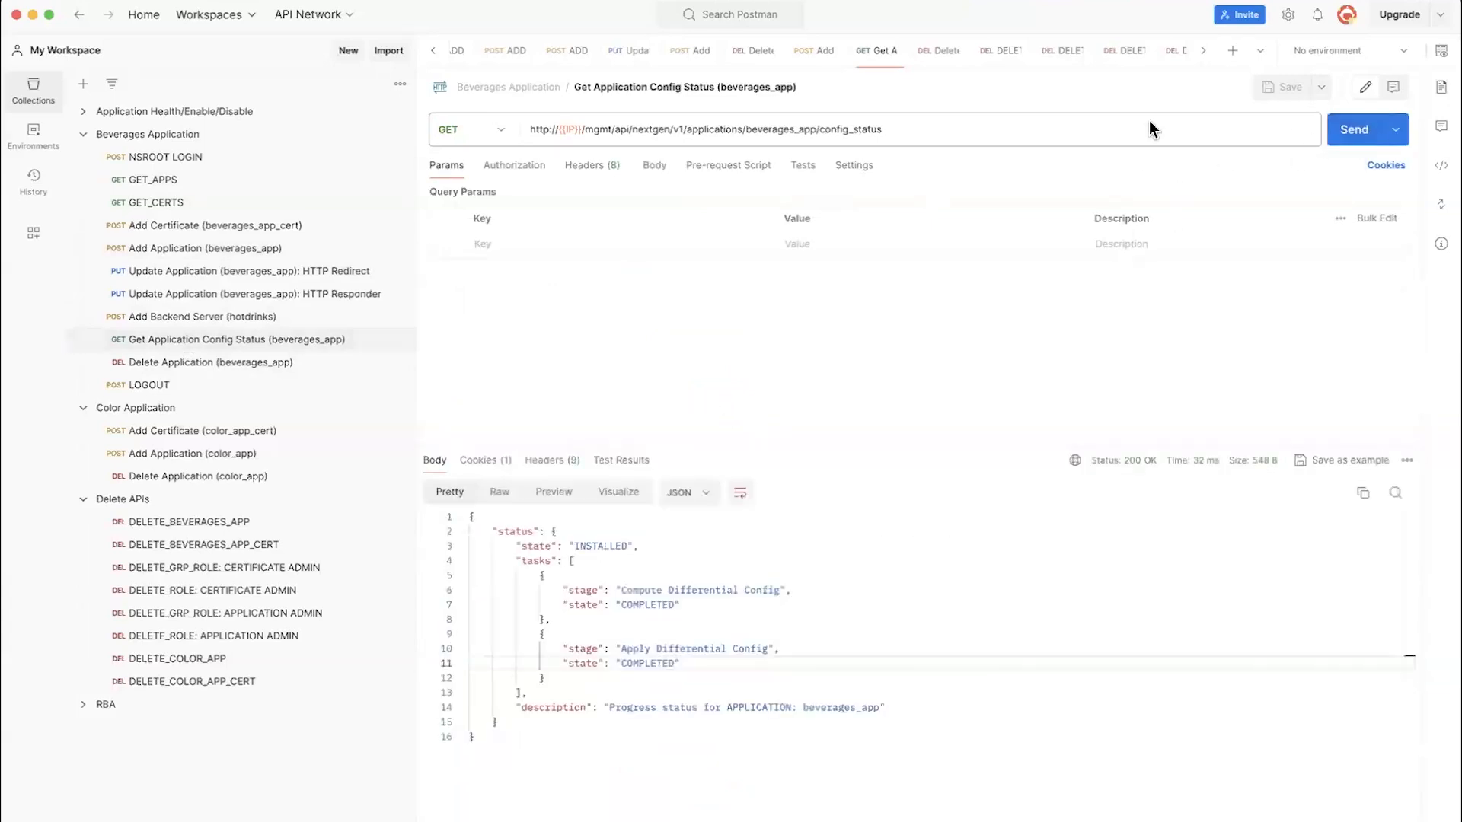
double_click(838, 129)
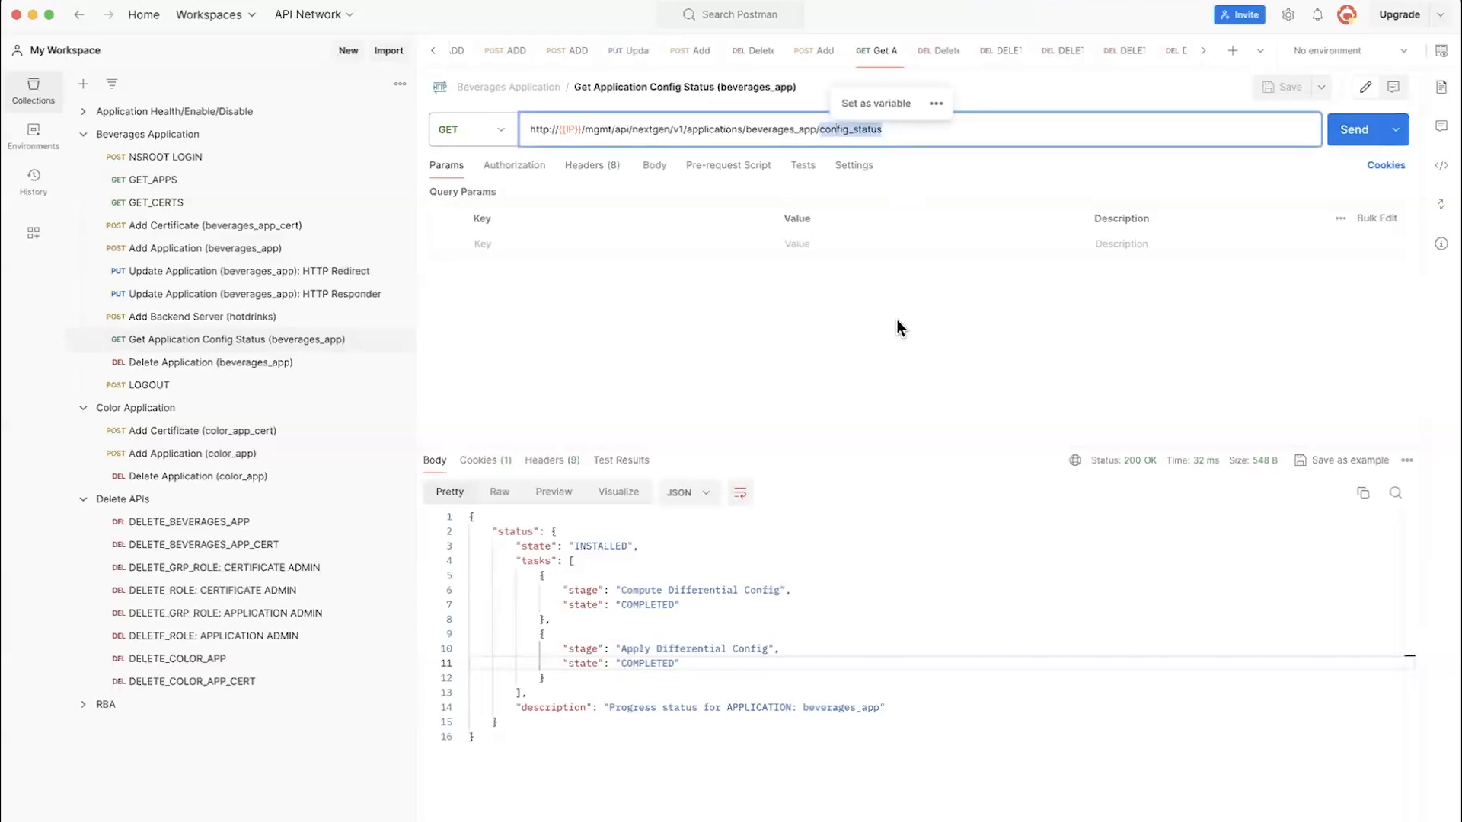
Examine the overall state and the Compute Differential Config and Apply Differential Config tasks in the status response
left_click(842, 575)
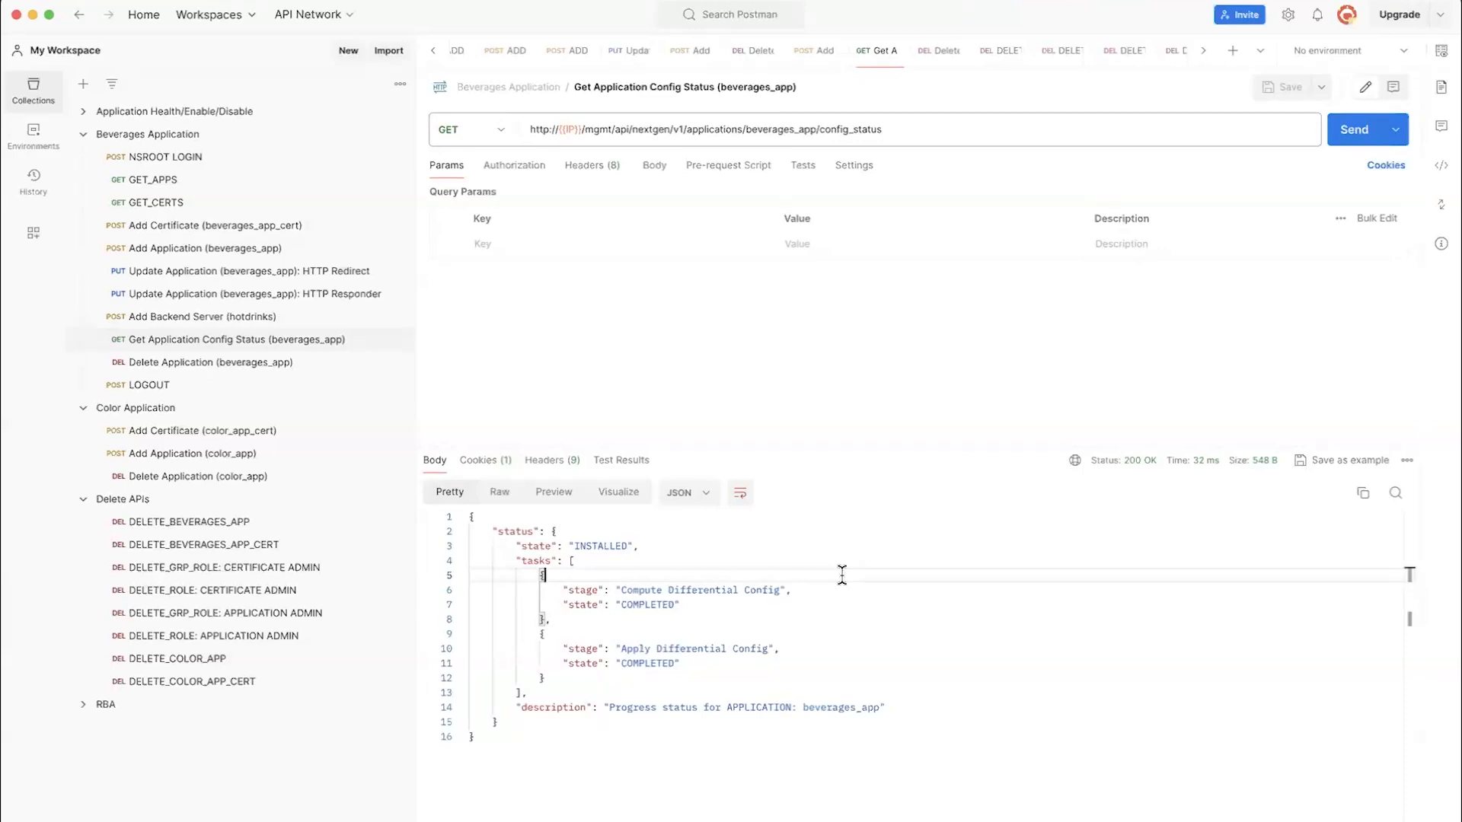
double_click(603, 546)
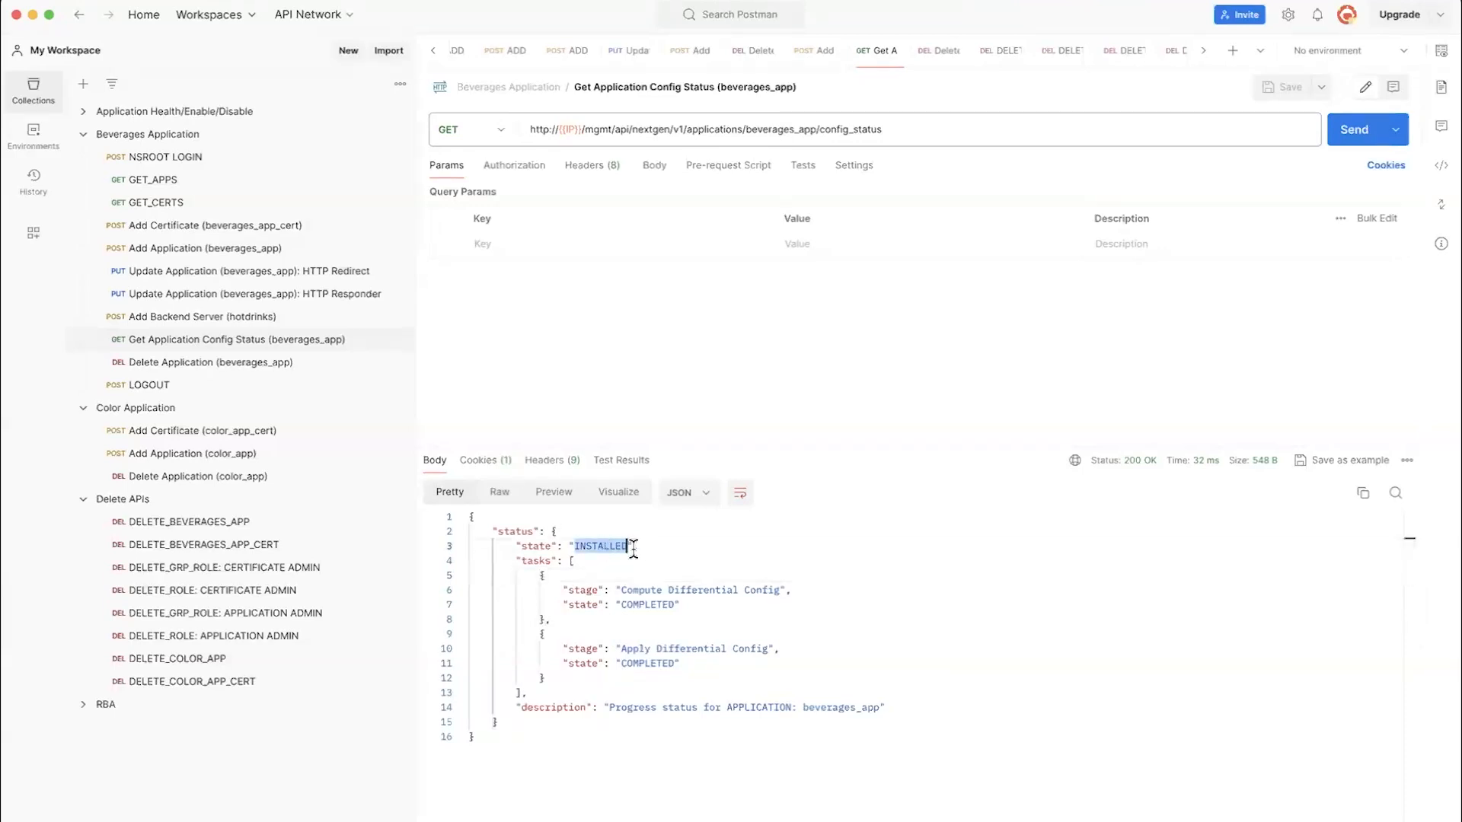
left_click(765, 580)
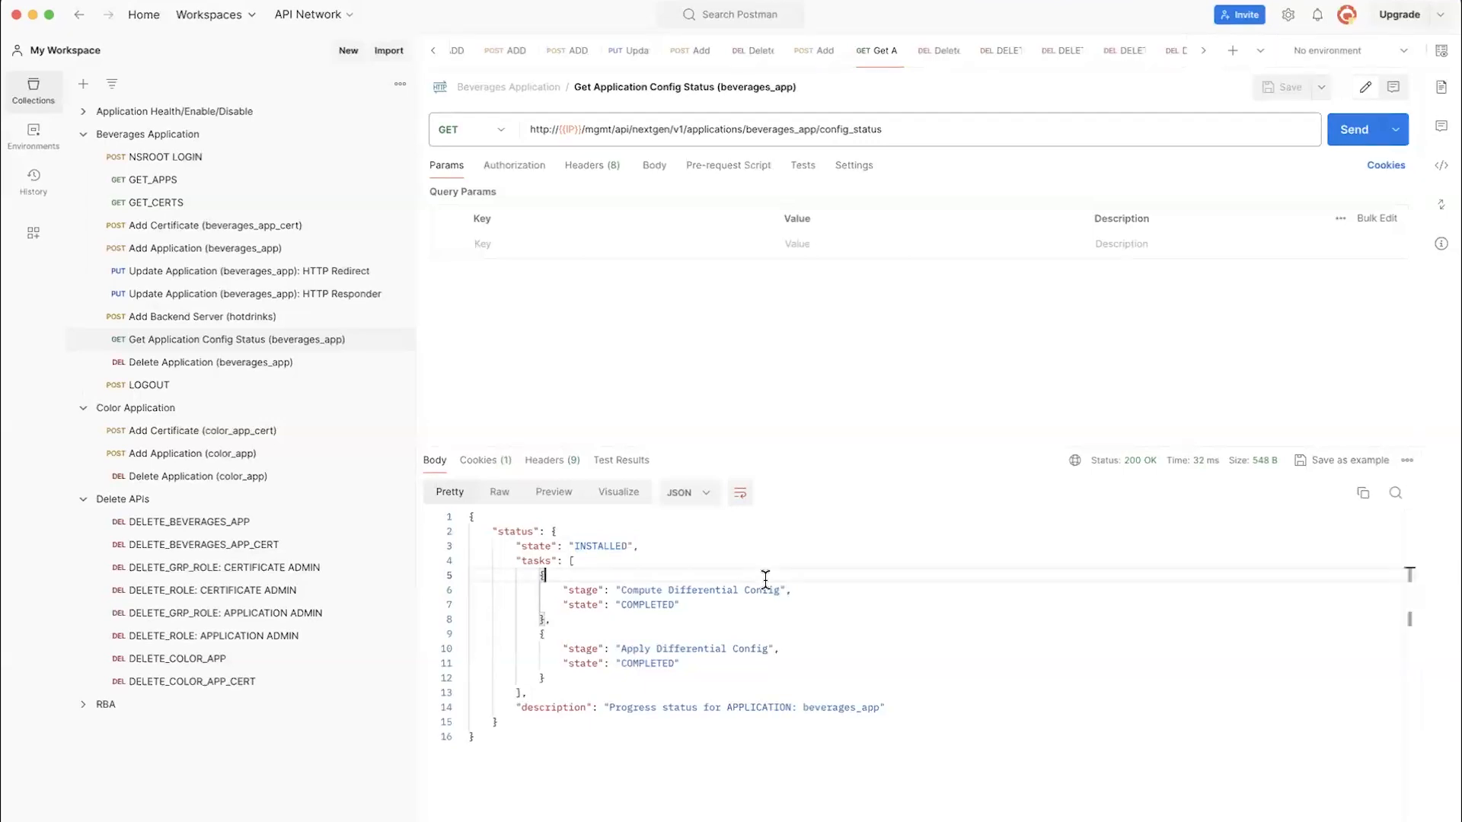
left_click(599, 544)
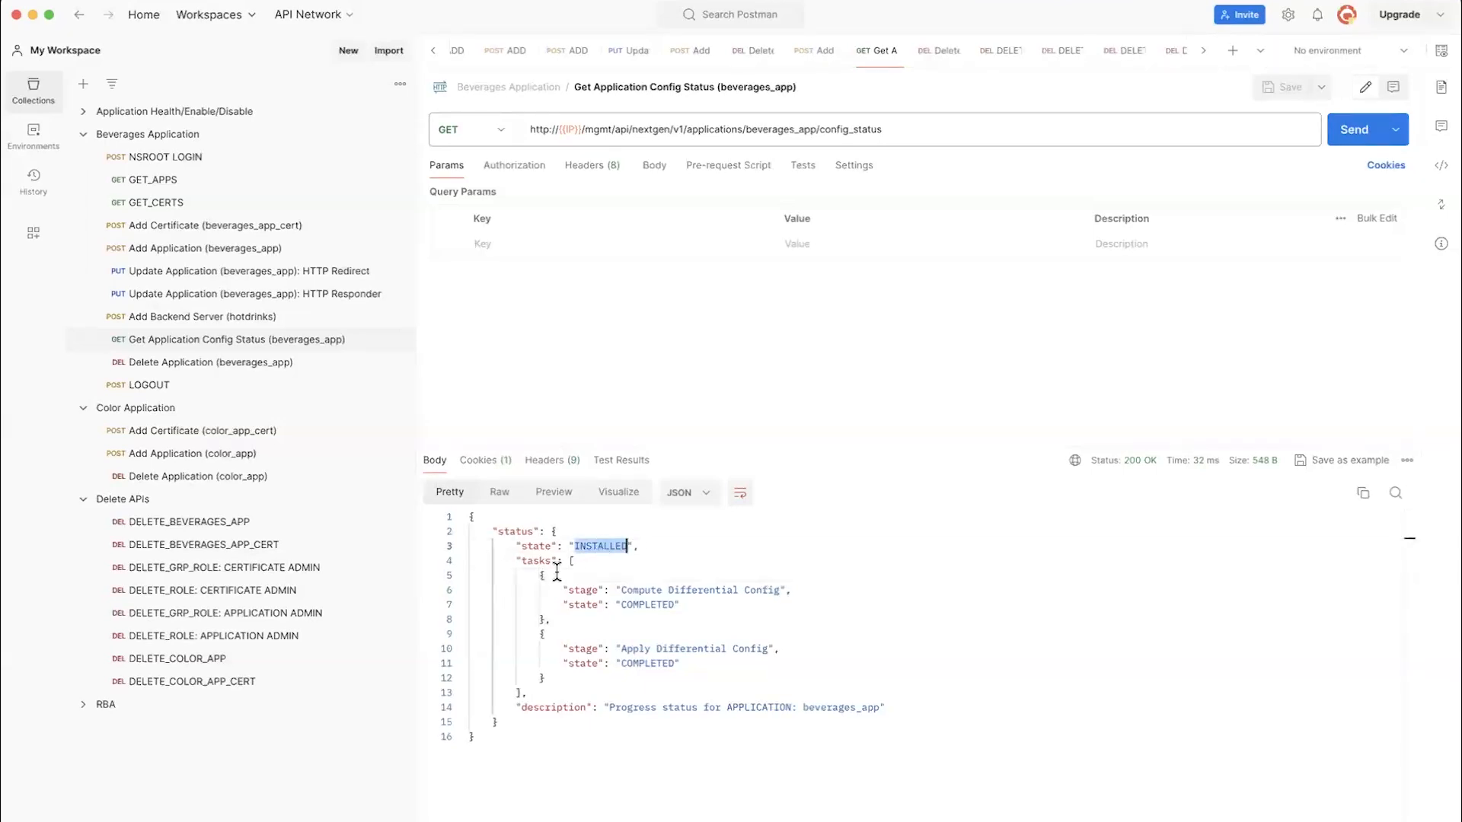
left_click(534, 576)
left_click(651, 689, "shift")
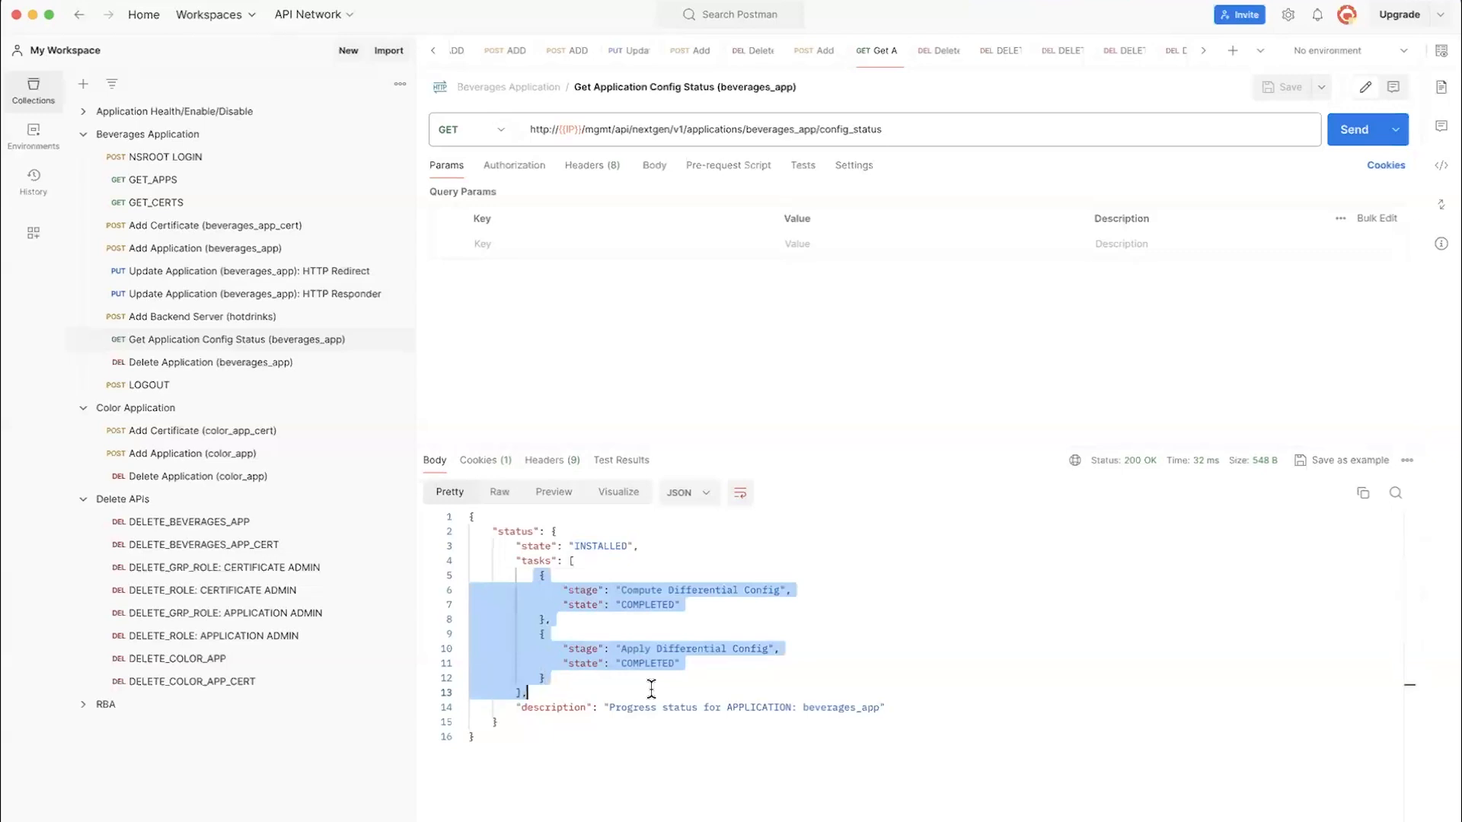
left_click(651, 689)
left_click_drag(646, 576, 714, 617)
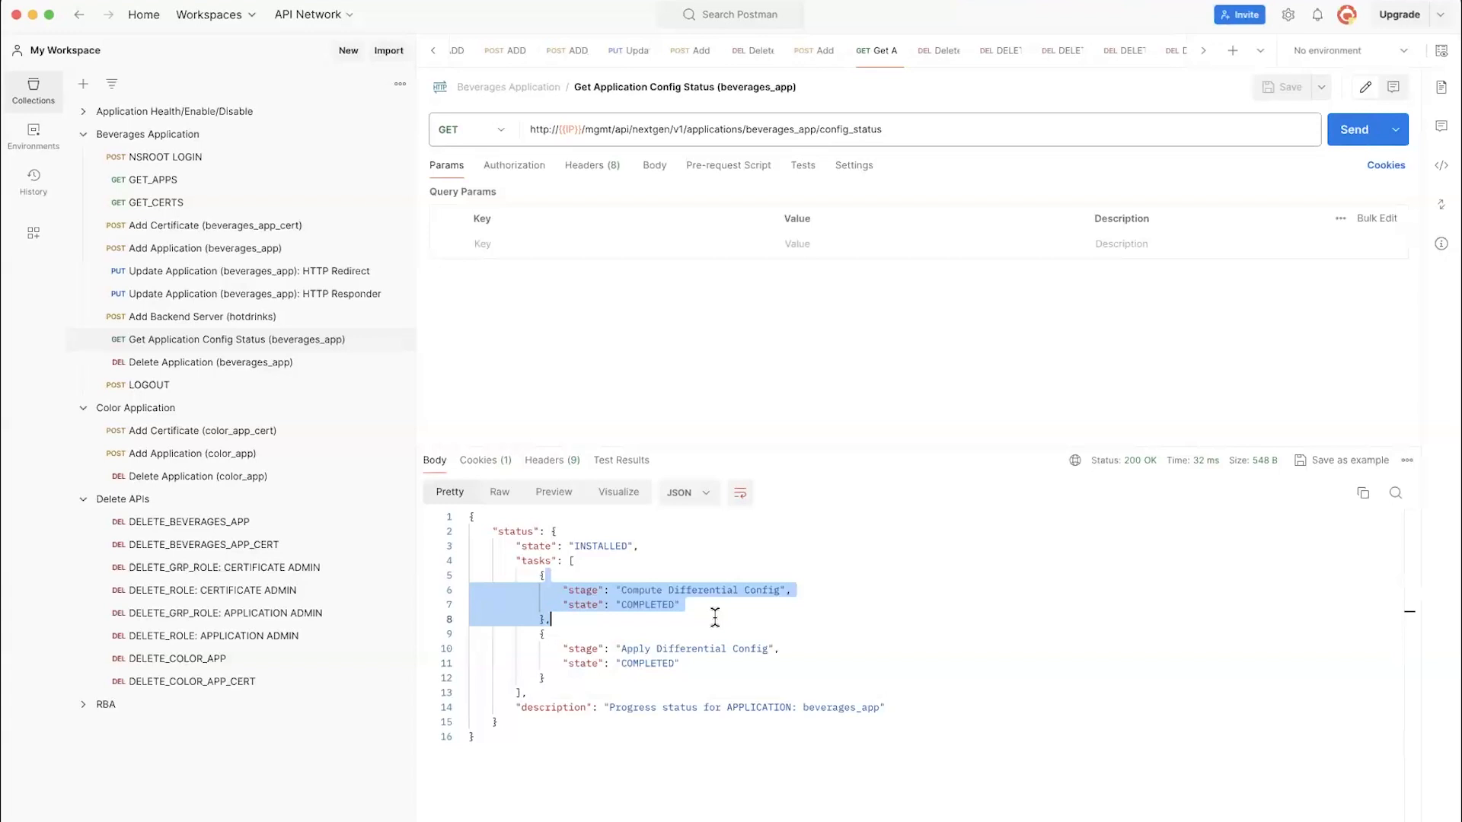
left_click_drag(640, 649, 694, 666)
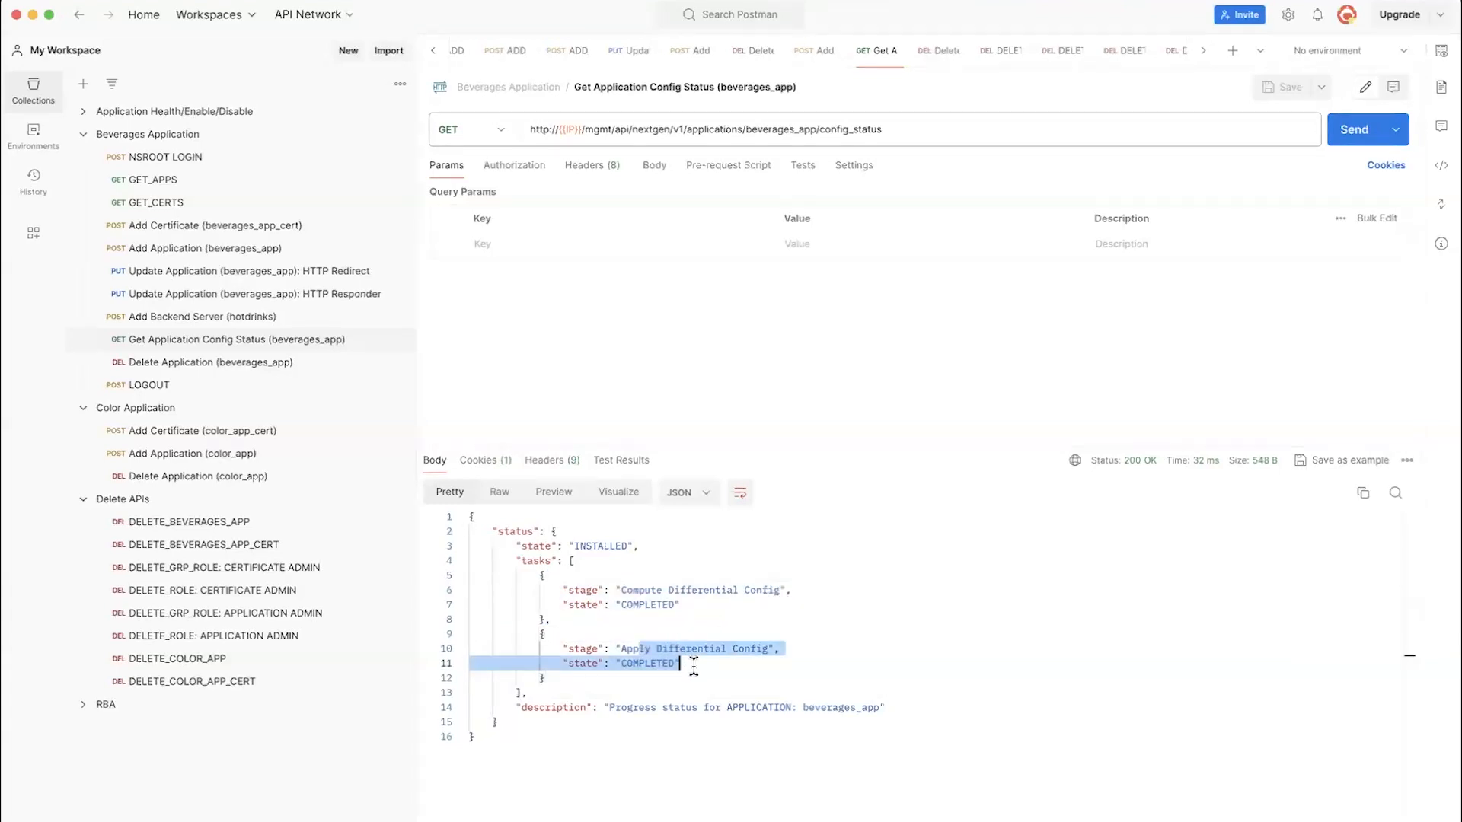
Open the Update Application (beverages_app): HTTP Redirect request and review the http_redirect section of its body
left_click(693, 666)
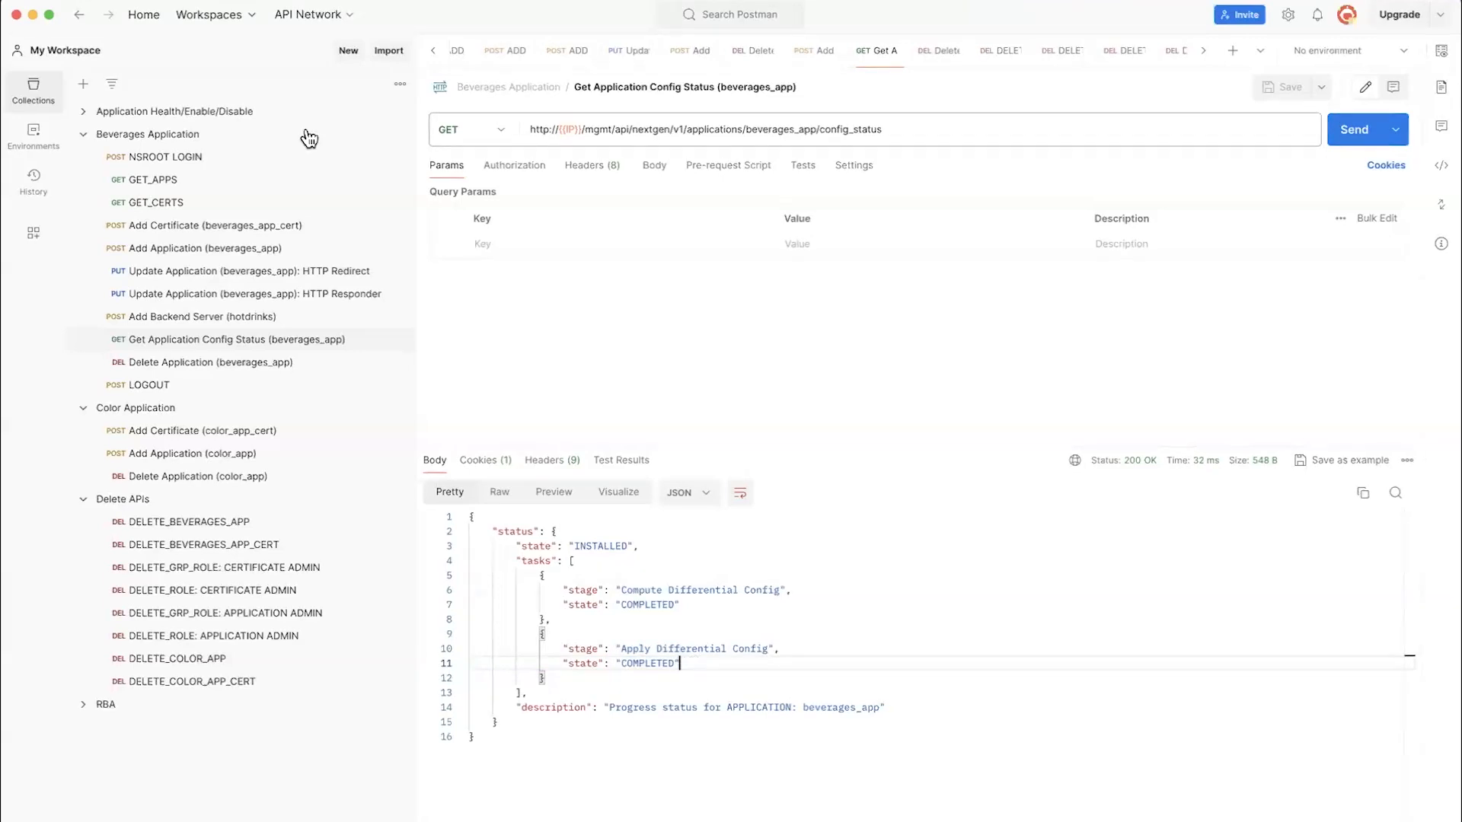
left_click(237, 248)
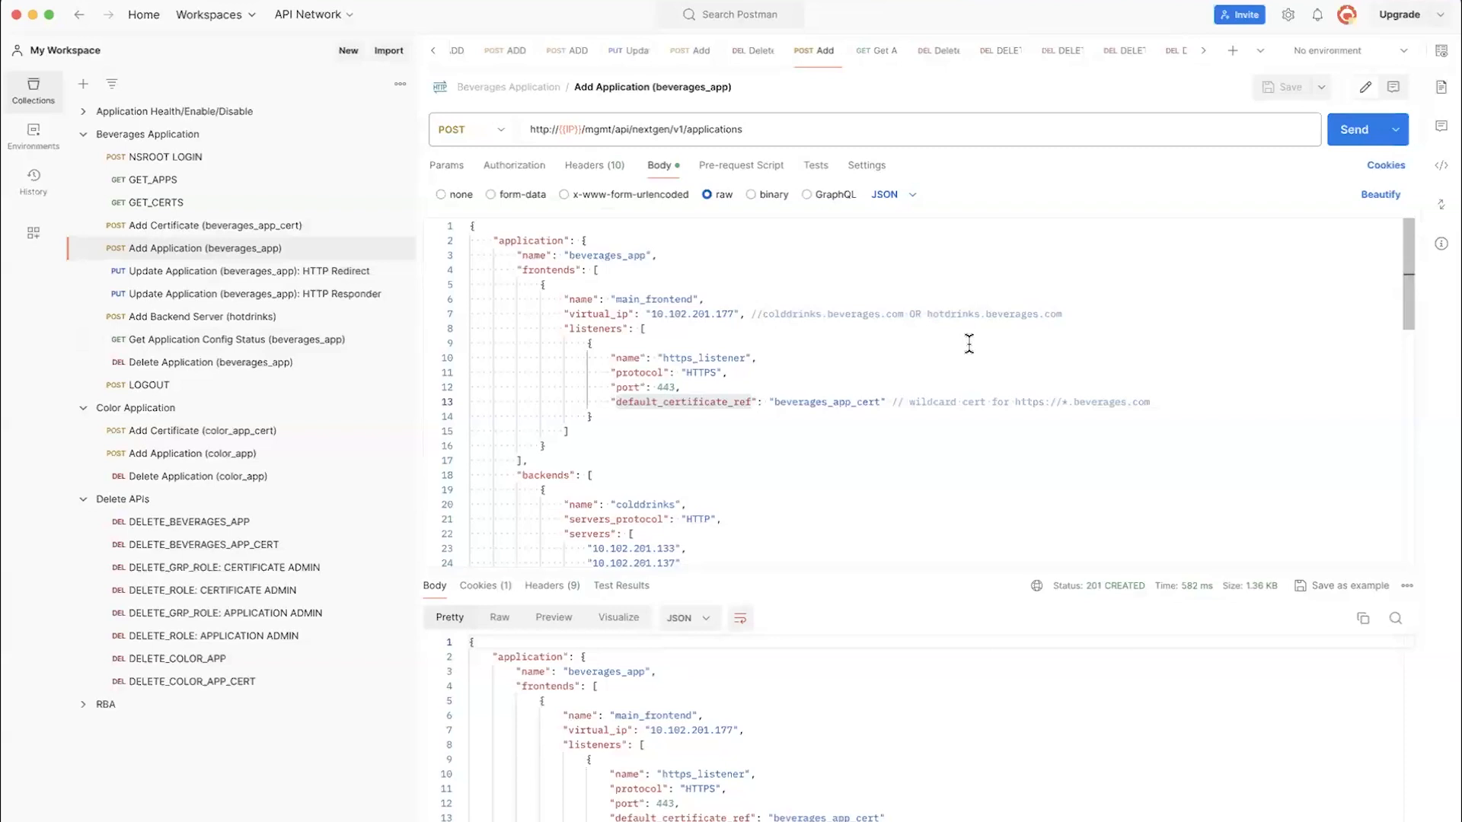
left_click(287, 271)
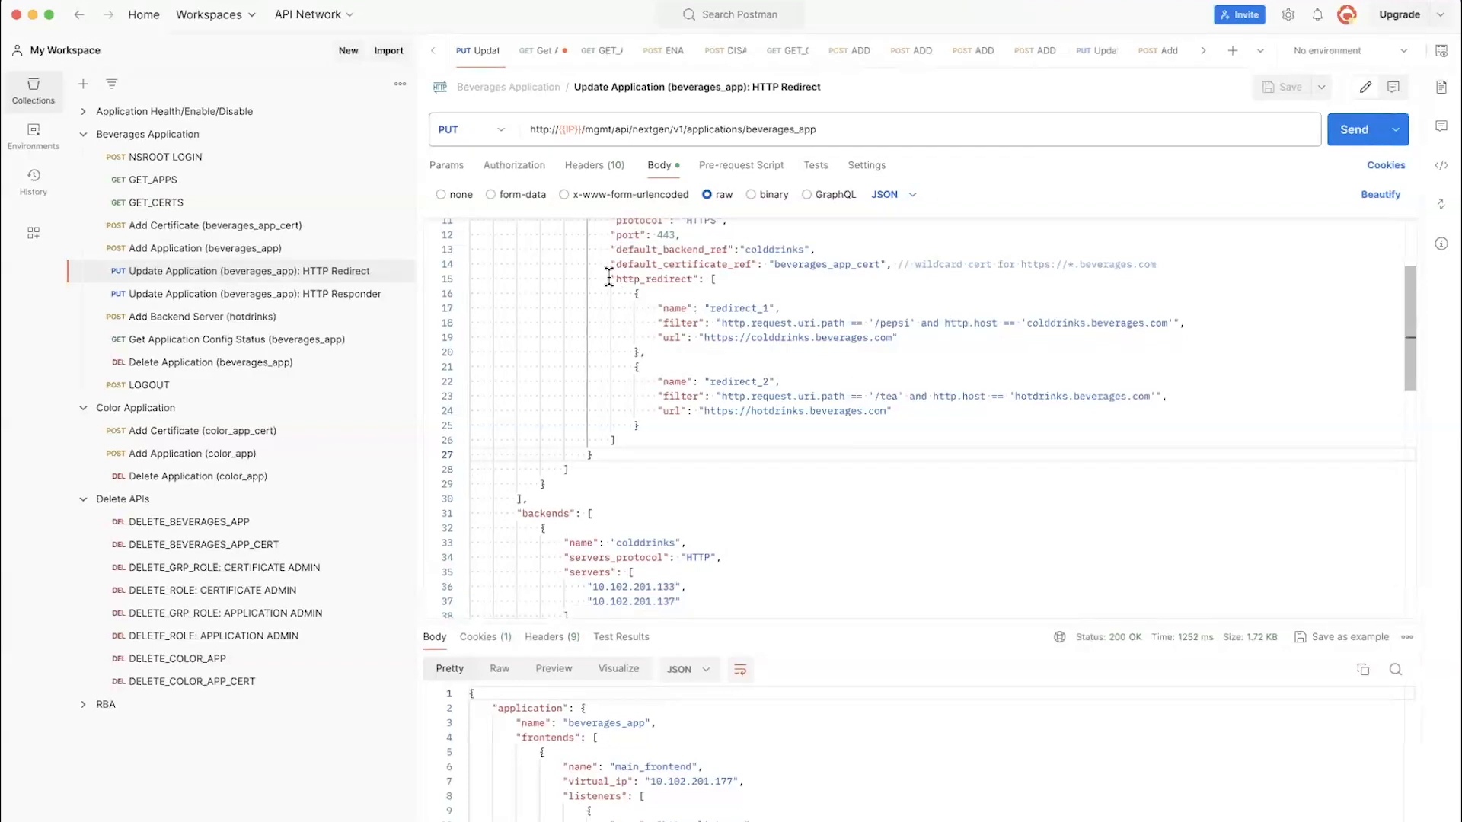
left_click_drag(612, 279, 726, 432)
scroll(729, 433, "up", 1)
scroll(729, 433, "up", 4)
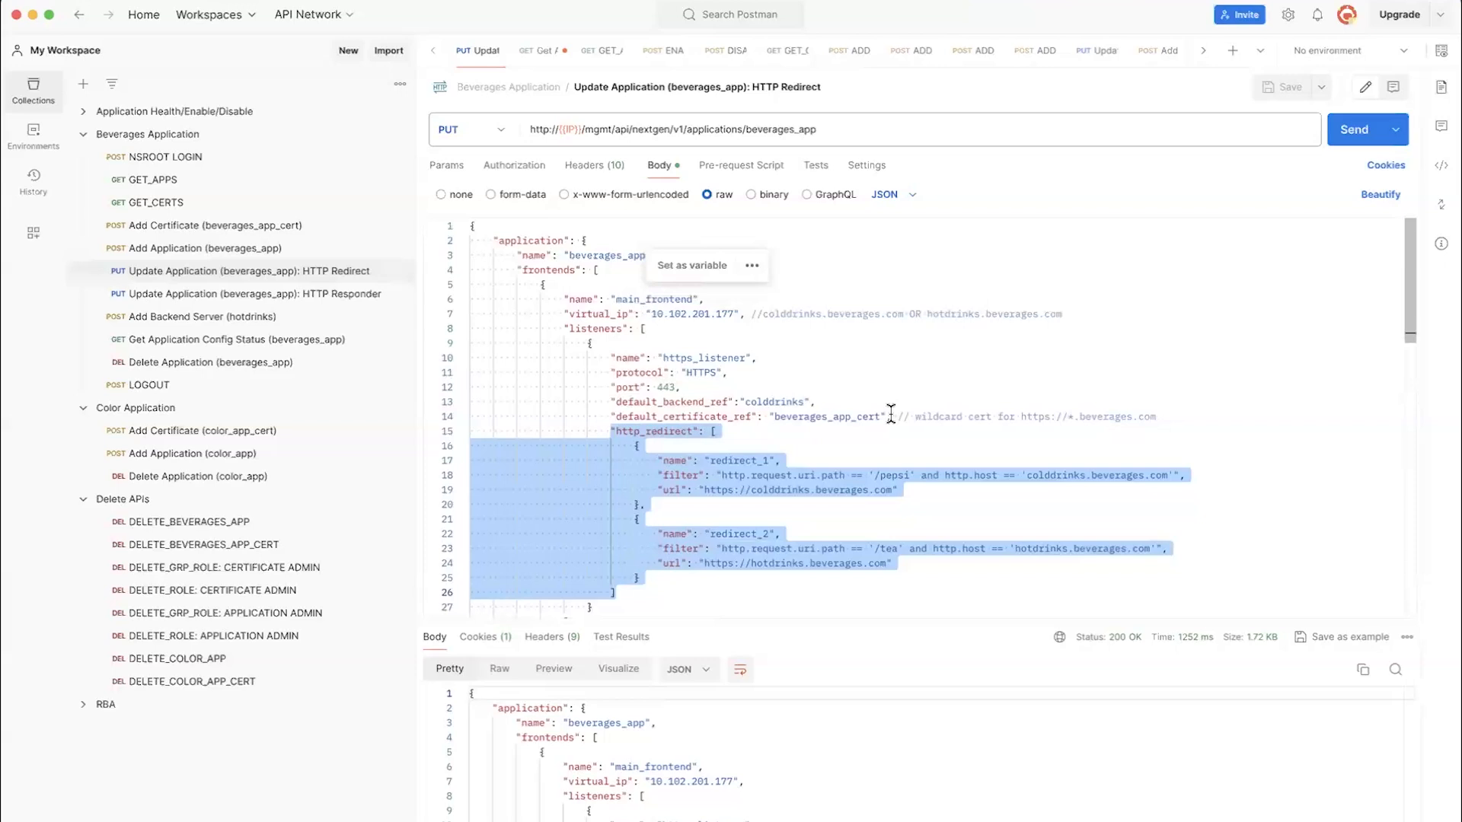
scroll(912, 441, "down", 2)
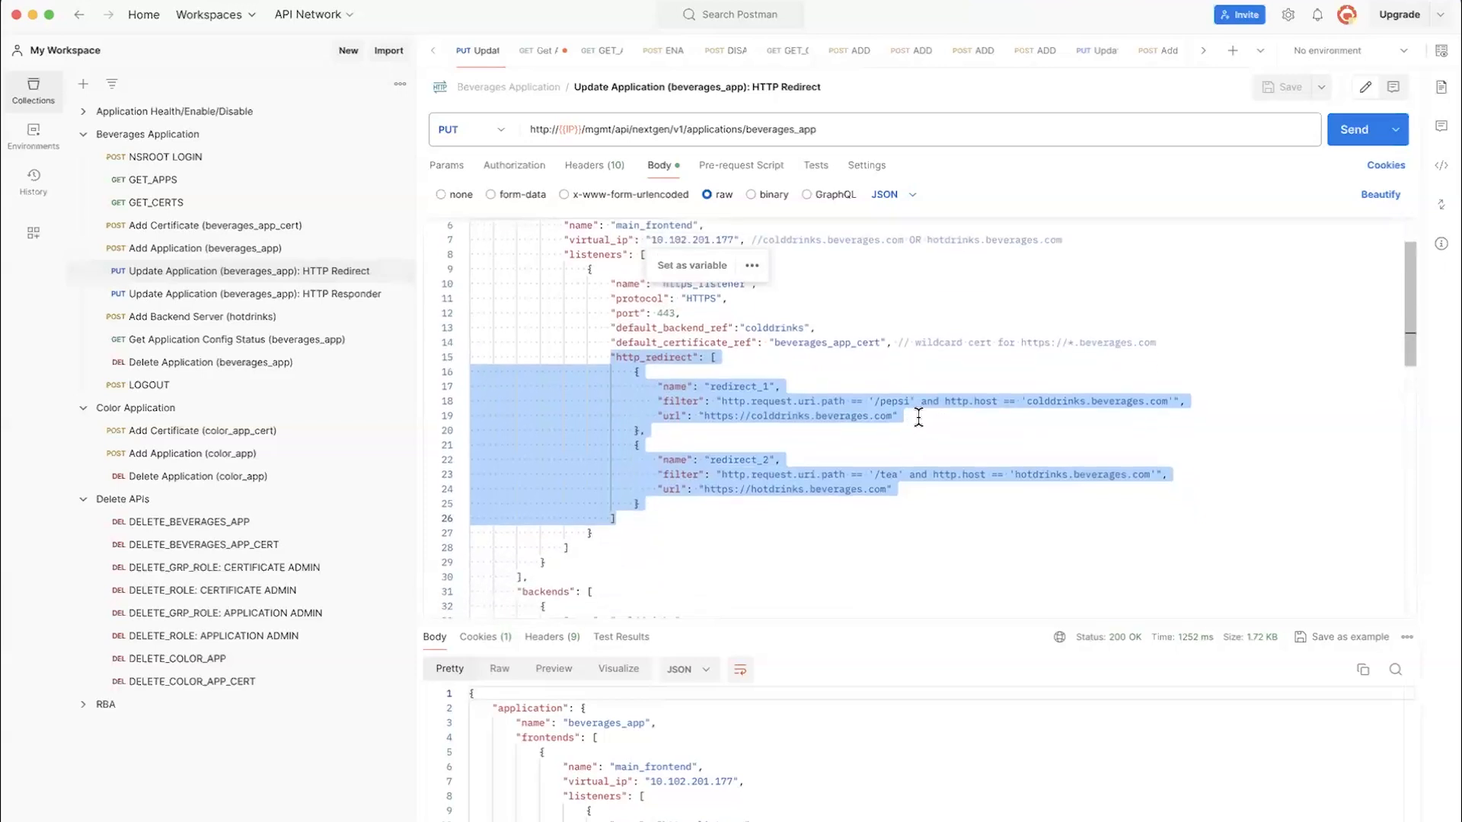
Examine the path filters and target URLs of the redirect_1 and redirect_2 rules
left_click(921, 427)
double_click(900, 399)
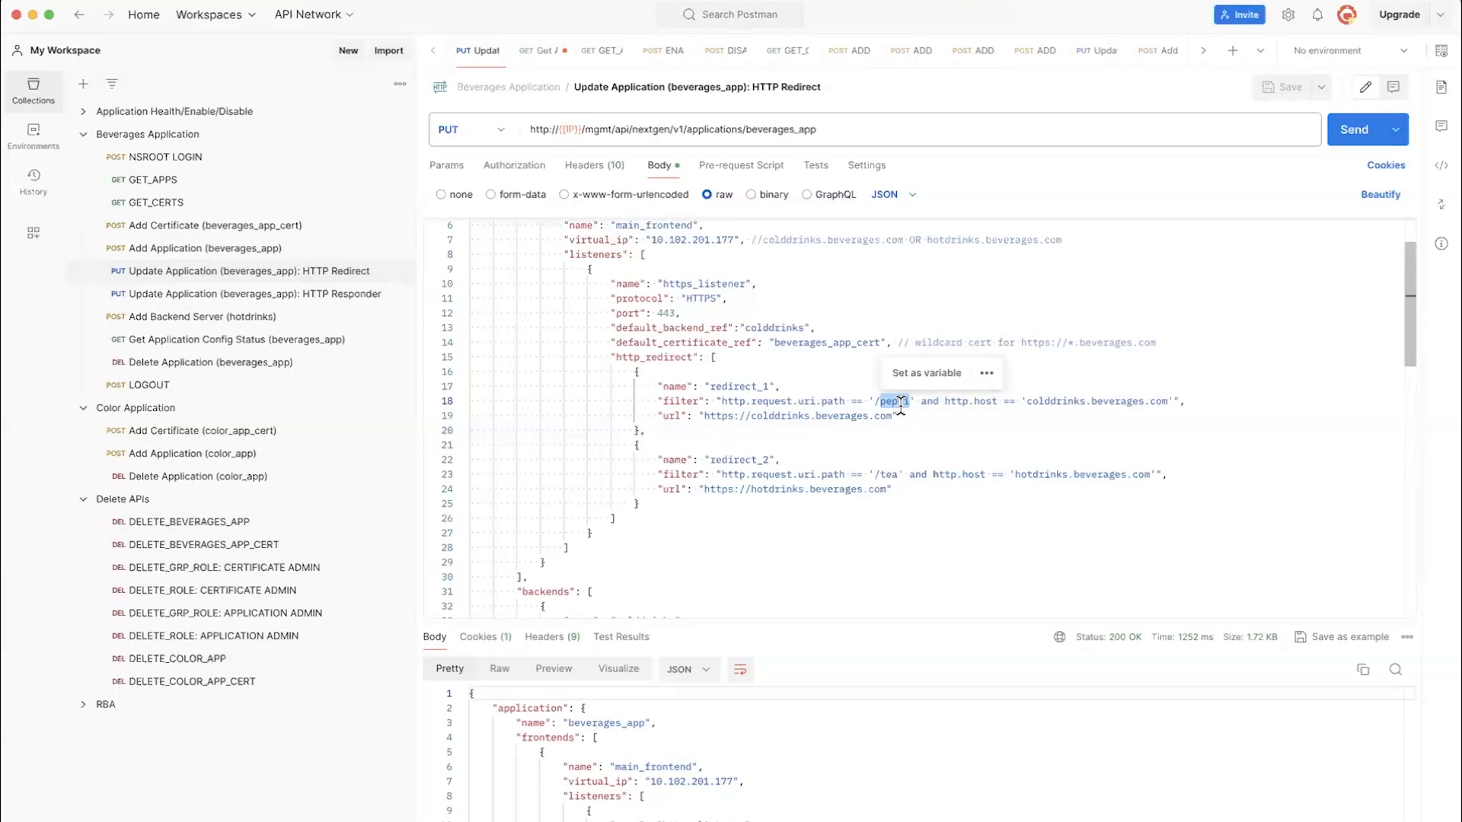
double_click(782, 415)
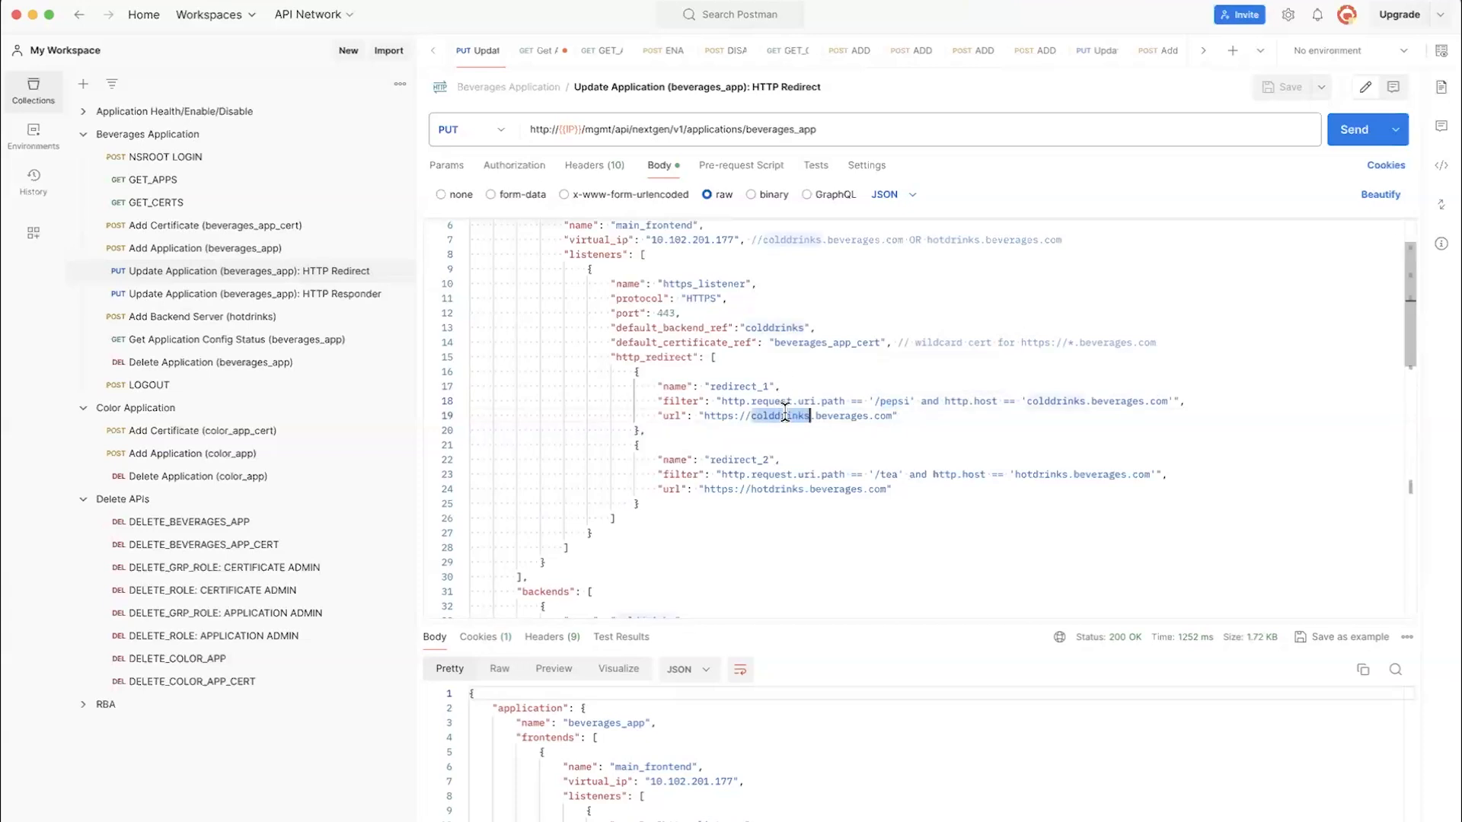
double_click(778, 489)
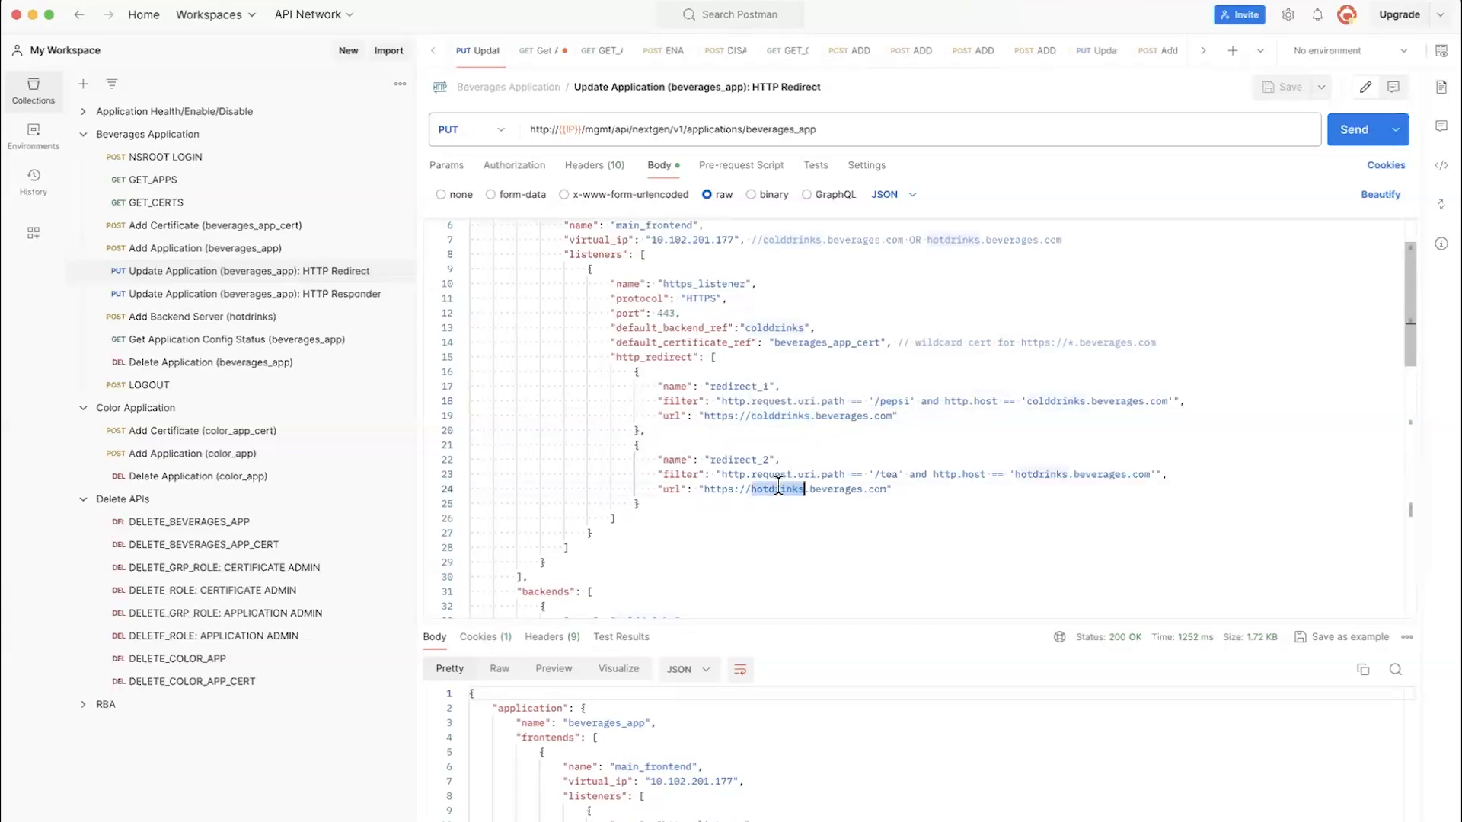
double_click(885, 473)
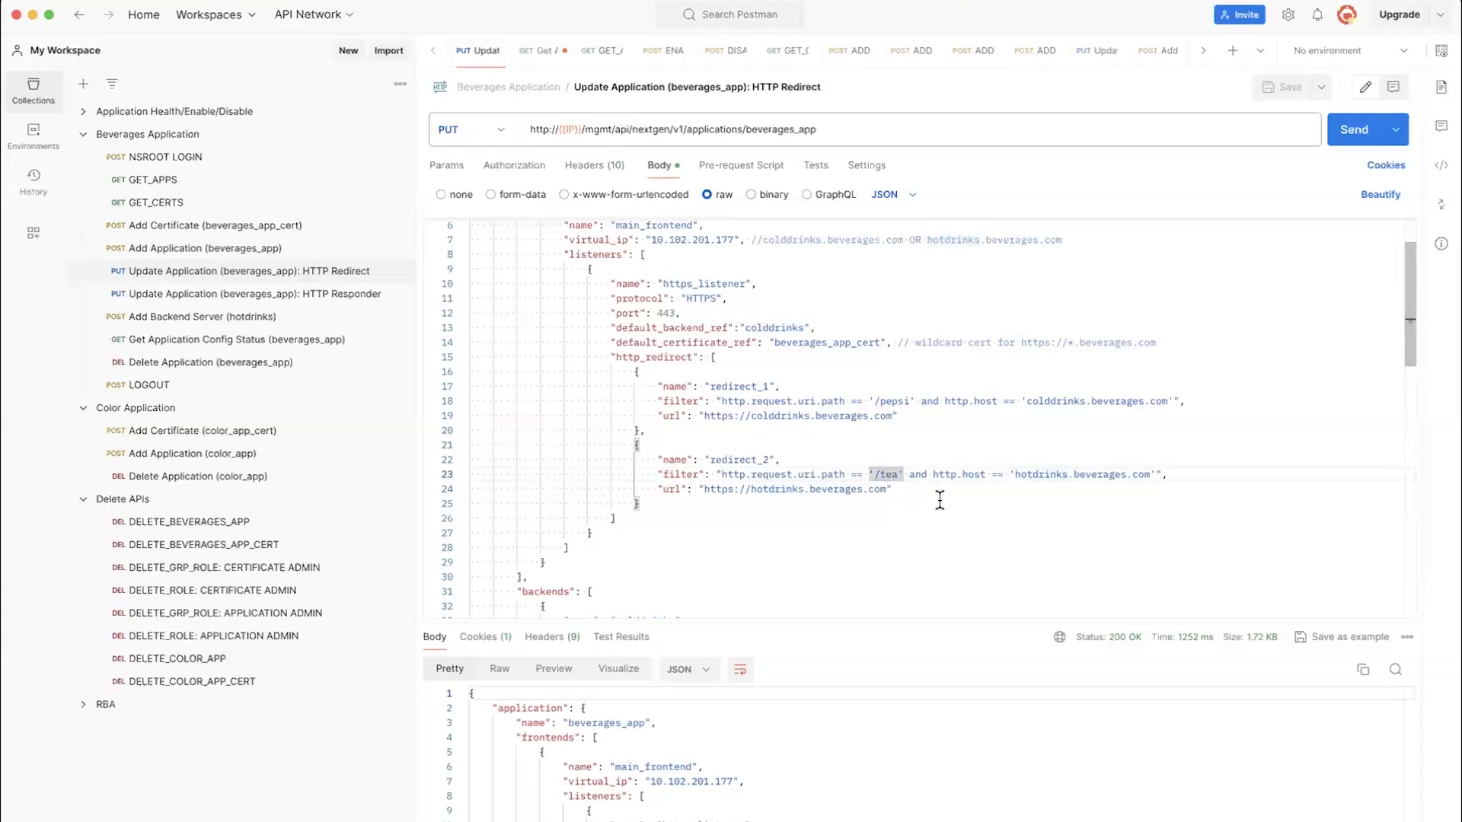
Send the HTTP Redirect update to apply the http_redirect rules to beverages_app
left_click(915, 492)
left_click_drag(606, 357, 718, 517)
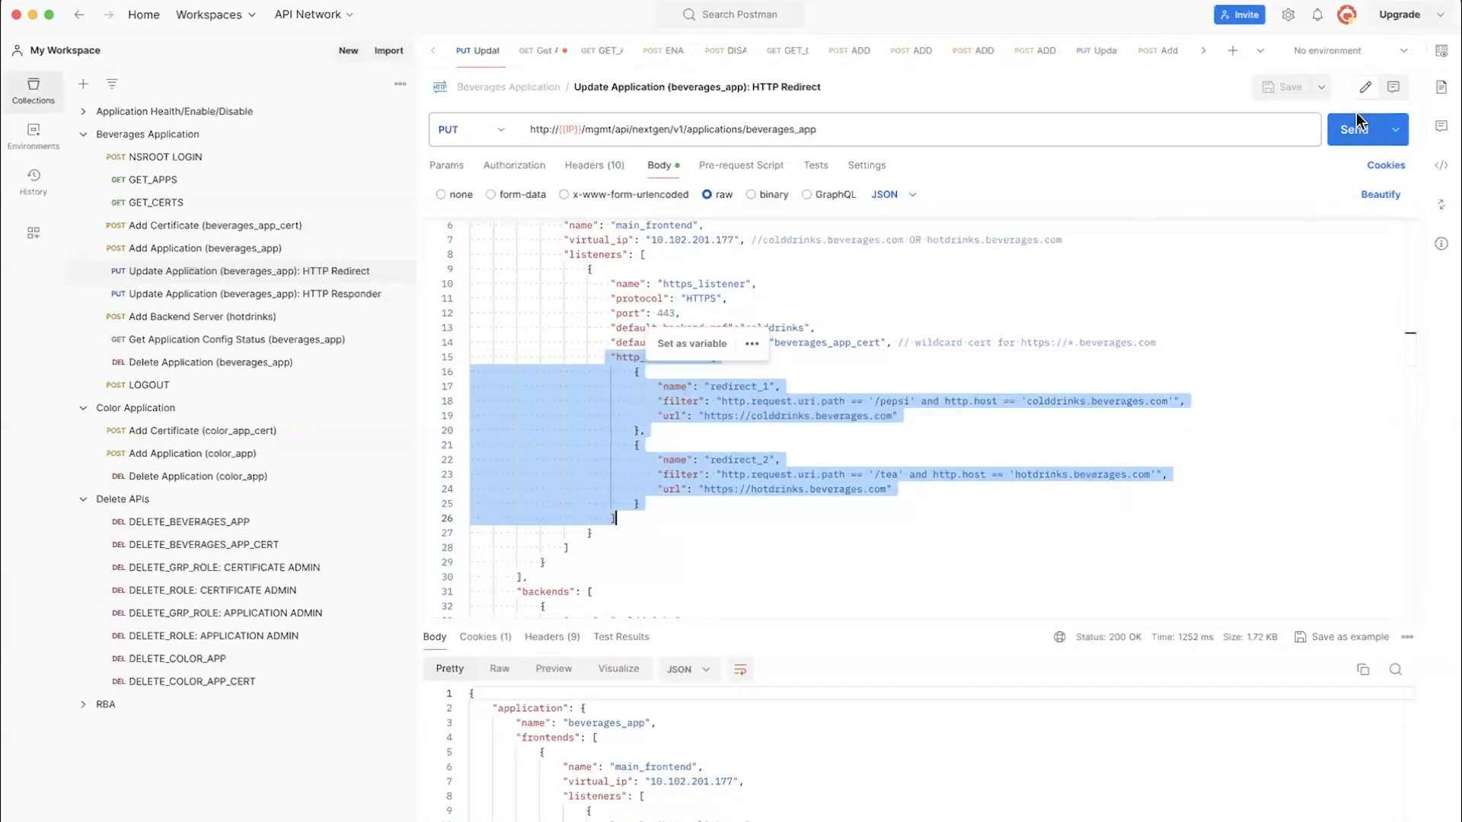
left_click(1335, 135)
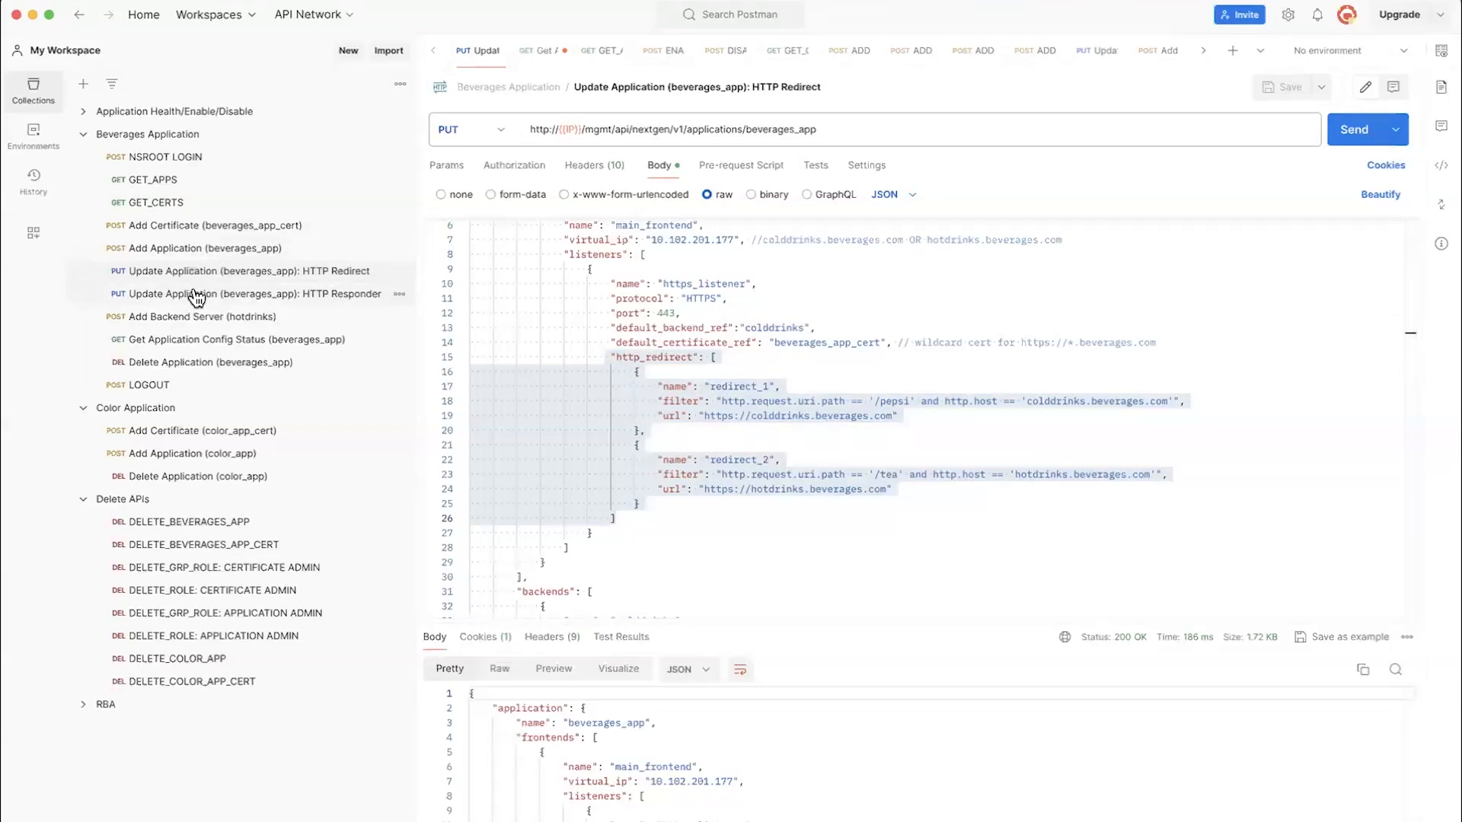
Open the Update Application (beverages_app): HTTP Responder request and find the http_responder section in its body
left_click(197, 296)
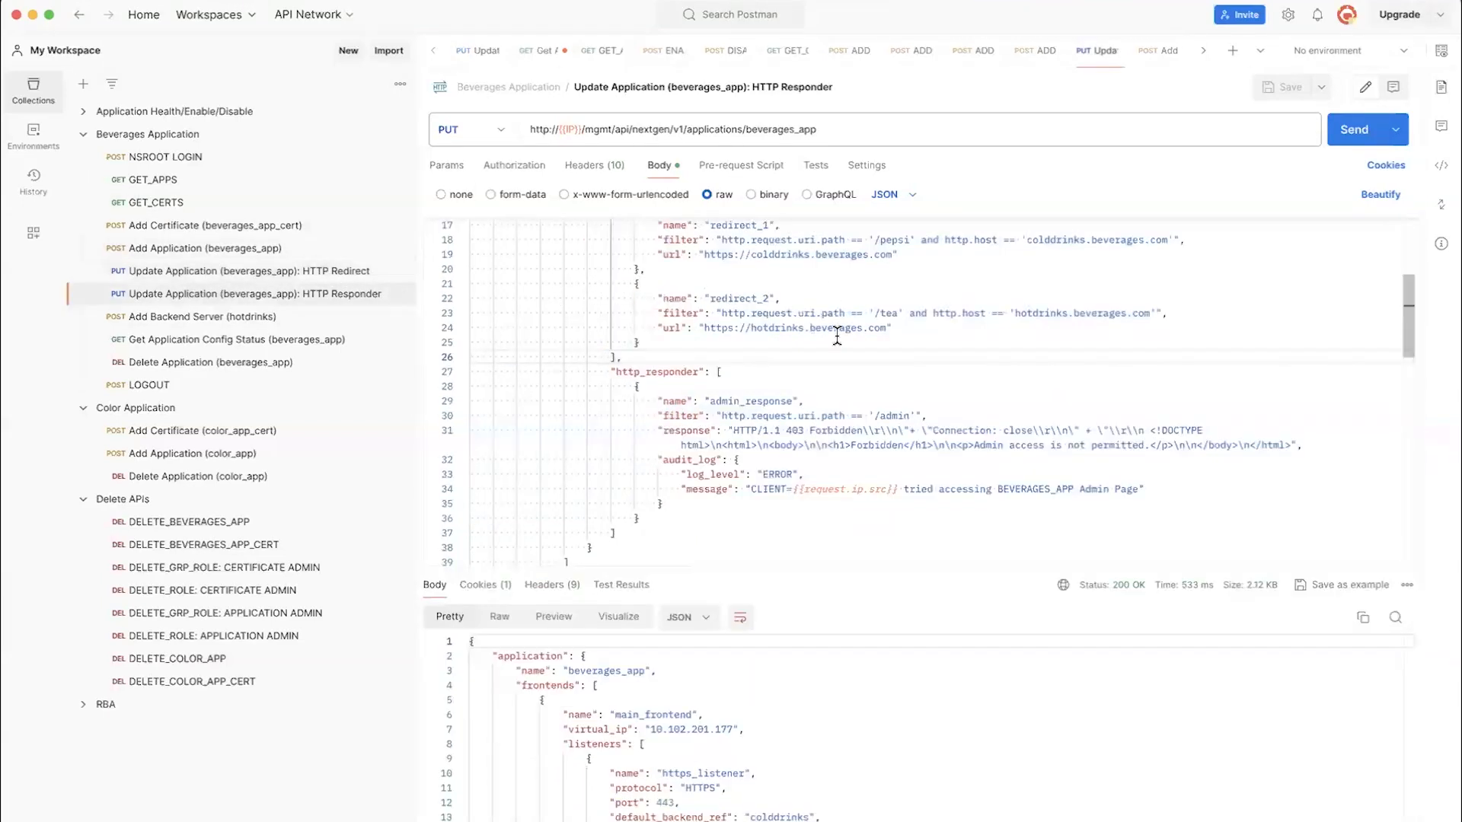
scroll(837, 335, "up", 5)
scroll(837, 335, "down", 5)
scroll(837, 335, "down", 1)
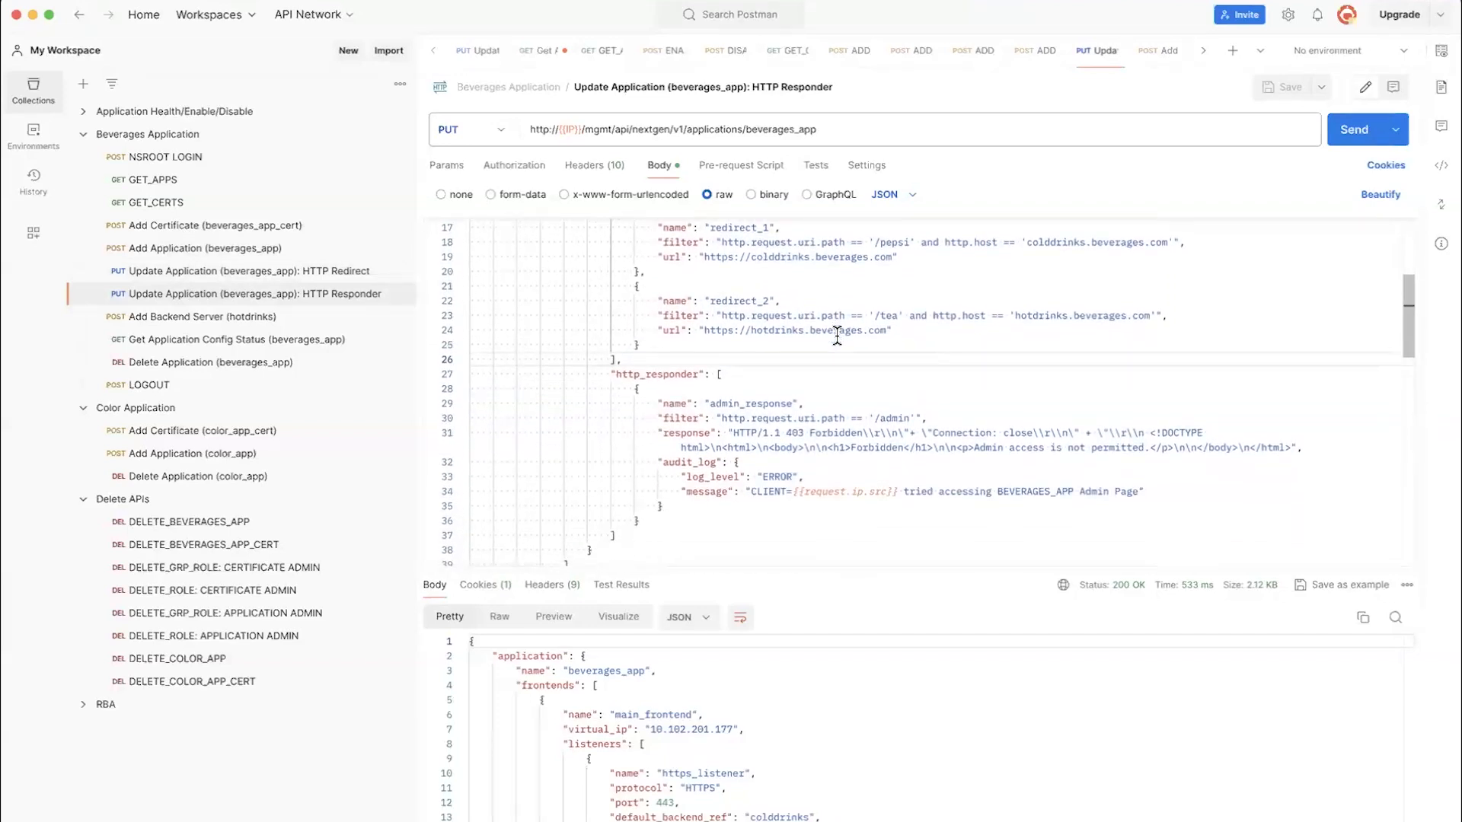
scroll(837, 335, "down", 2)
scroll(837, 335, "up", 1)
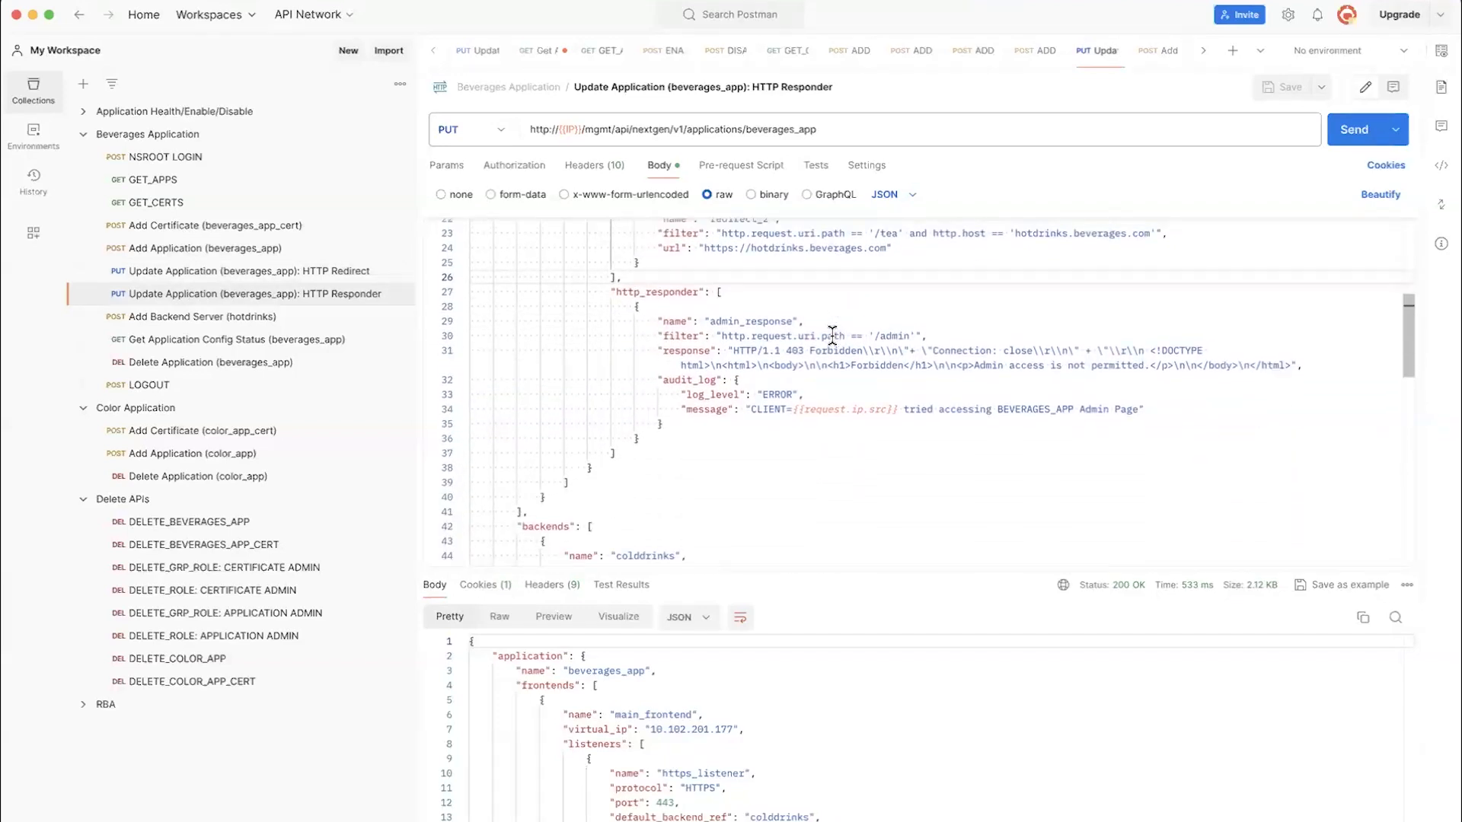
Examine the http_responder block, checking the /admin path filter and the 403 Forbidden response of admin_response
left_click_drag(609, 293, 709, 453)
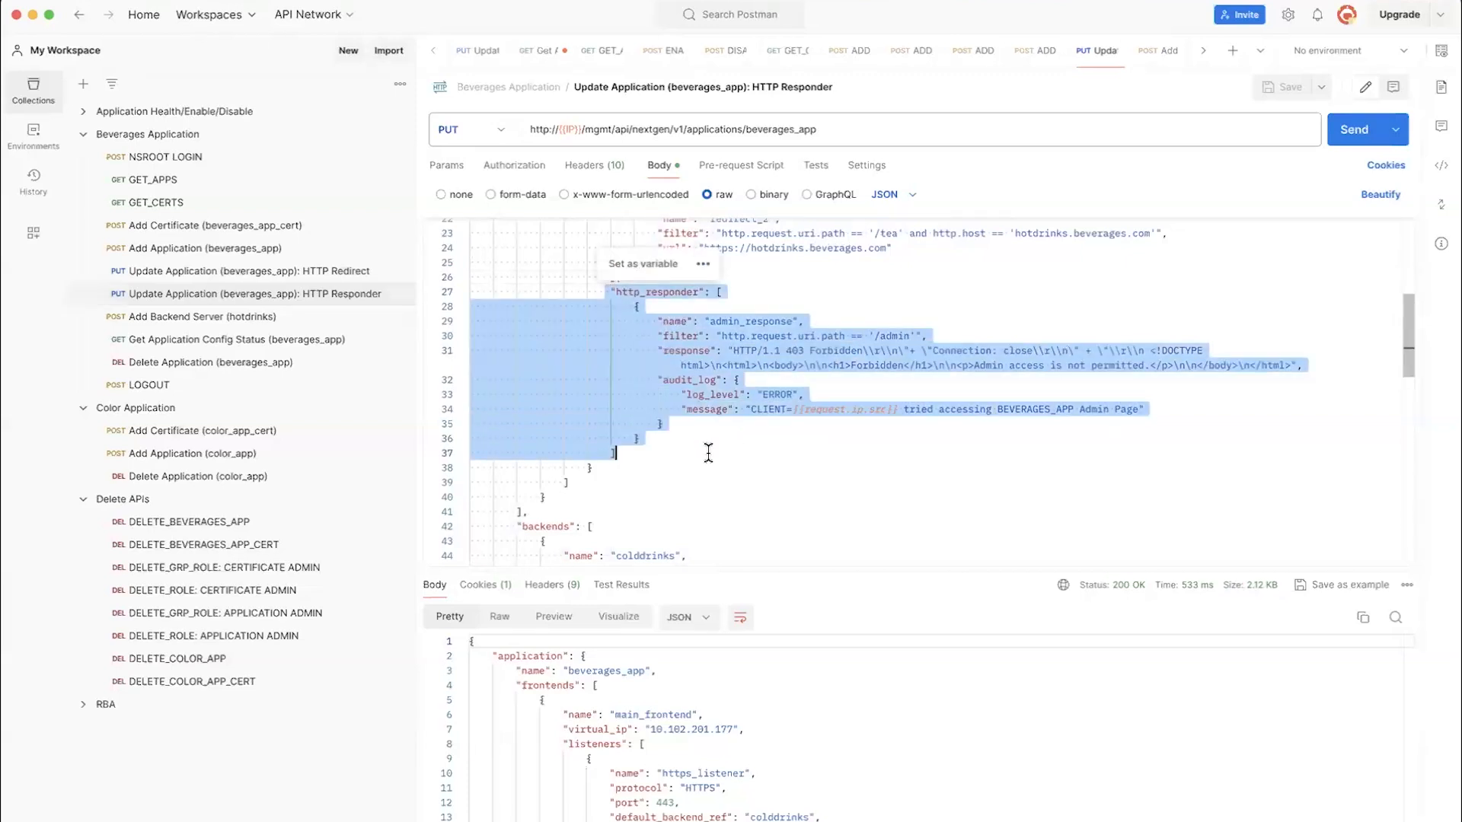
left_click(709, 453)
double_click(889, 335)
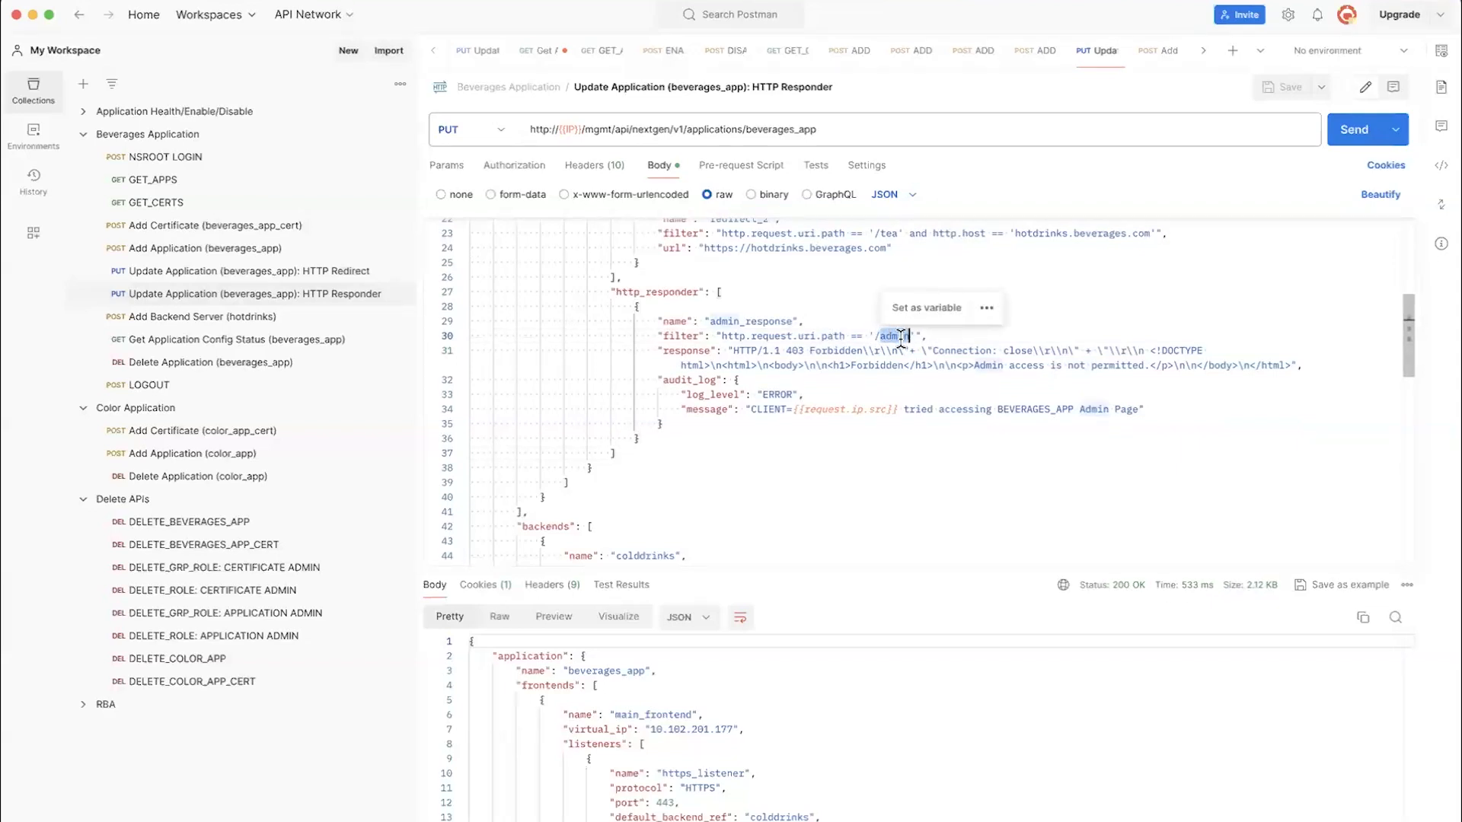
left_click_drag(657, 348, 1317, 367)
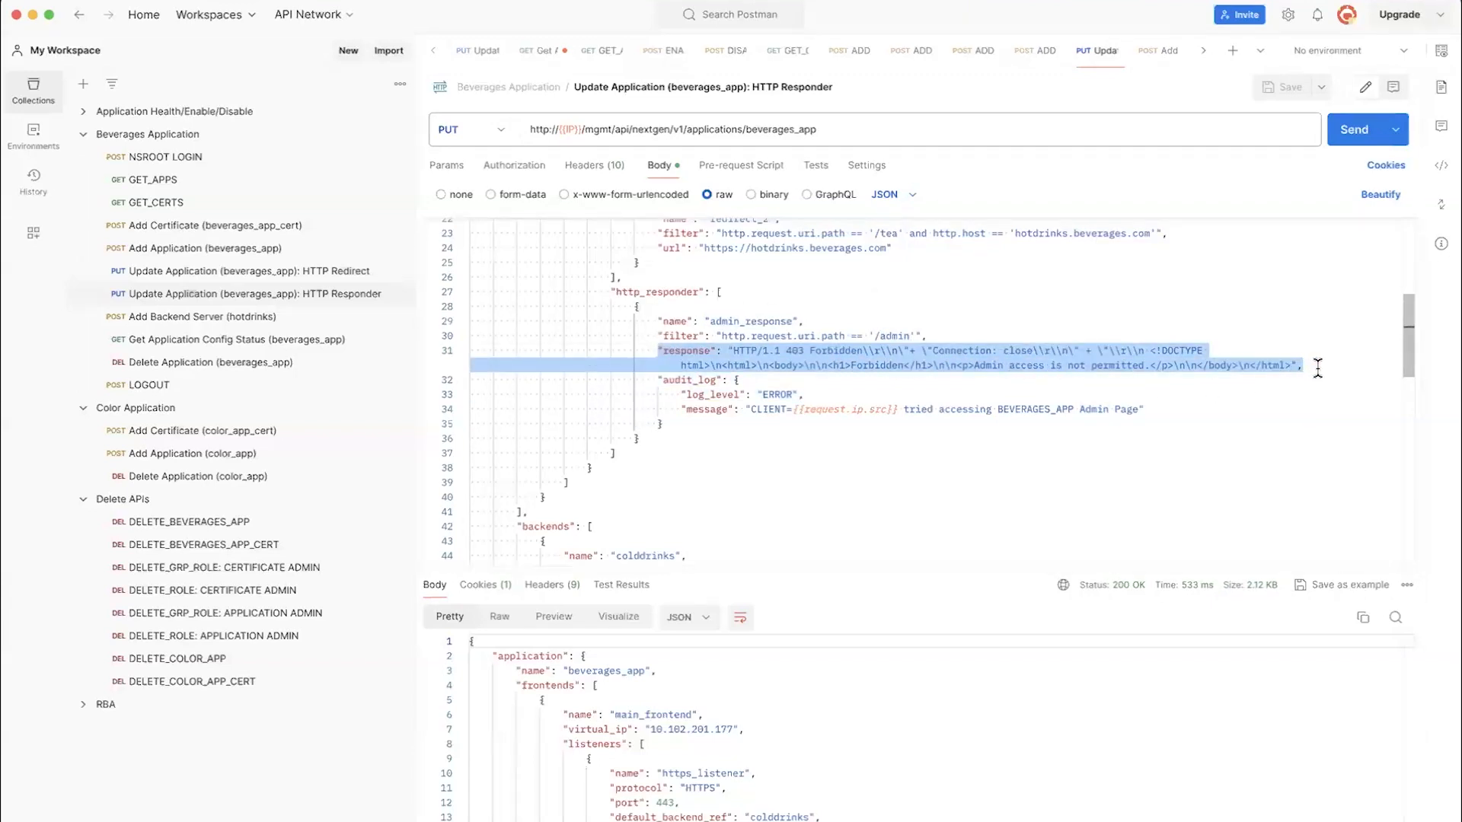
Examine the audit_log block of admin_response, including its log_level and message
left_click(682, 412)
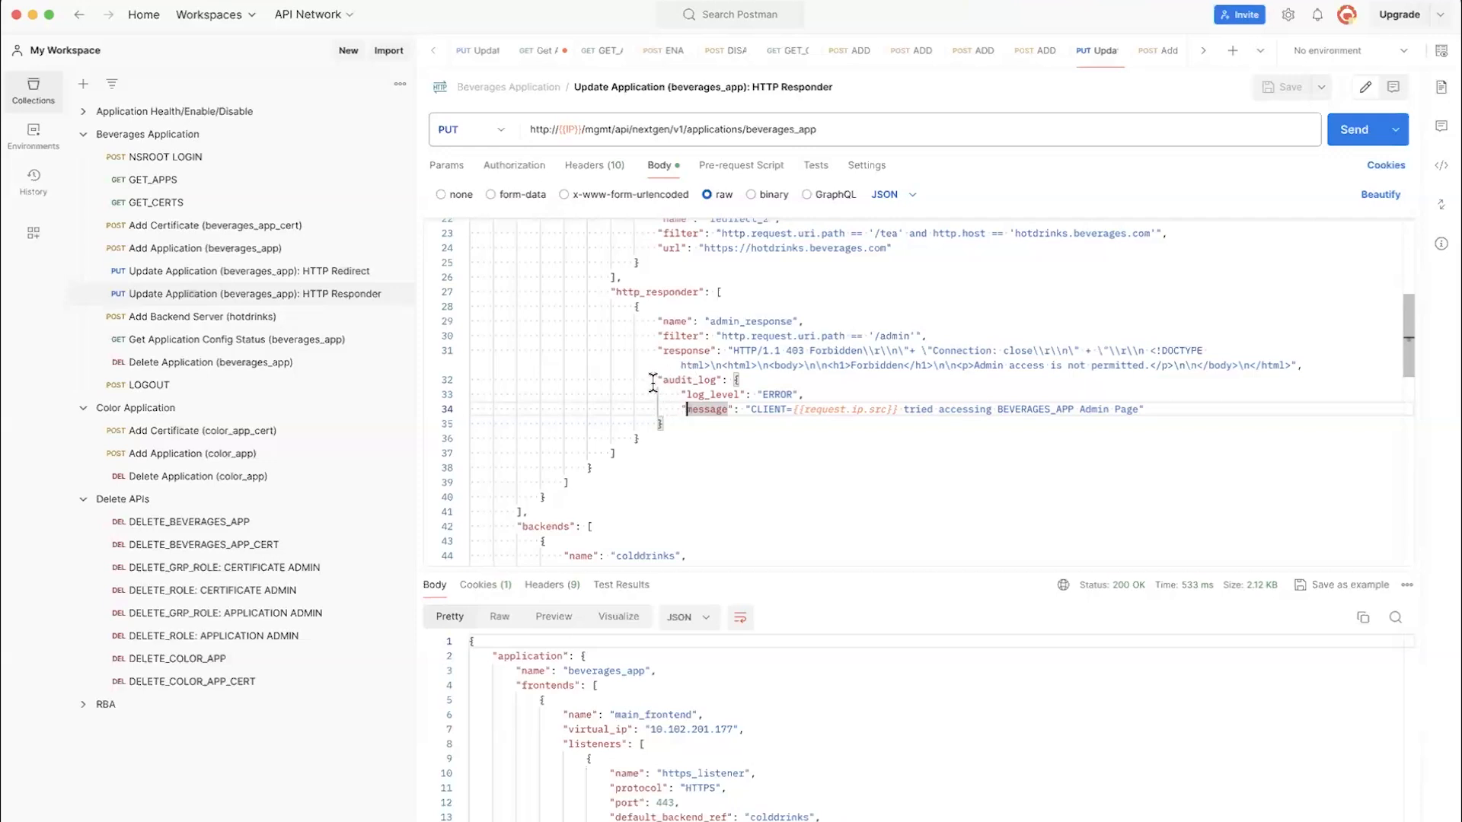
left_click_drag(658, 379, 664, 424)
left_click(684, 382)
double_click(684, 381)
double_click(716, 395)
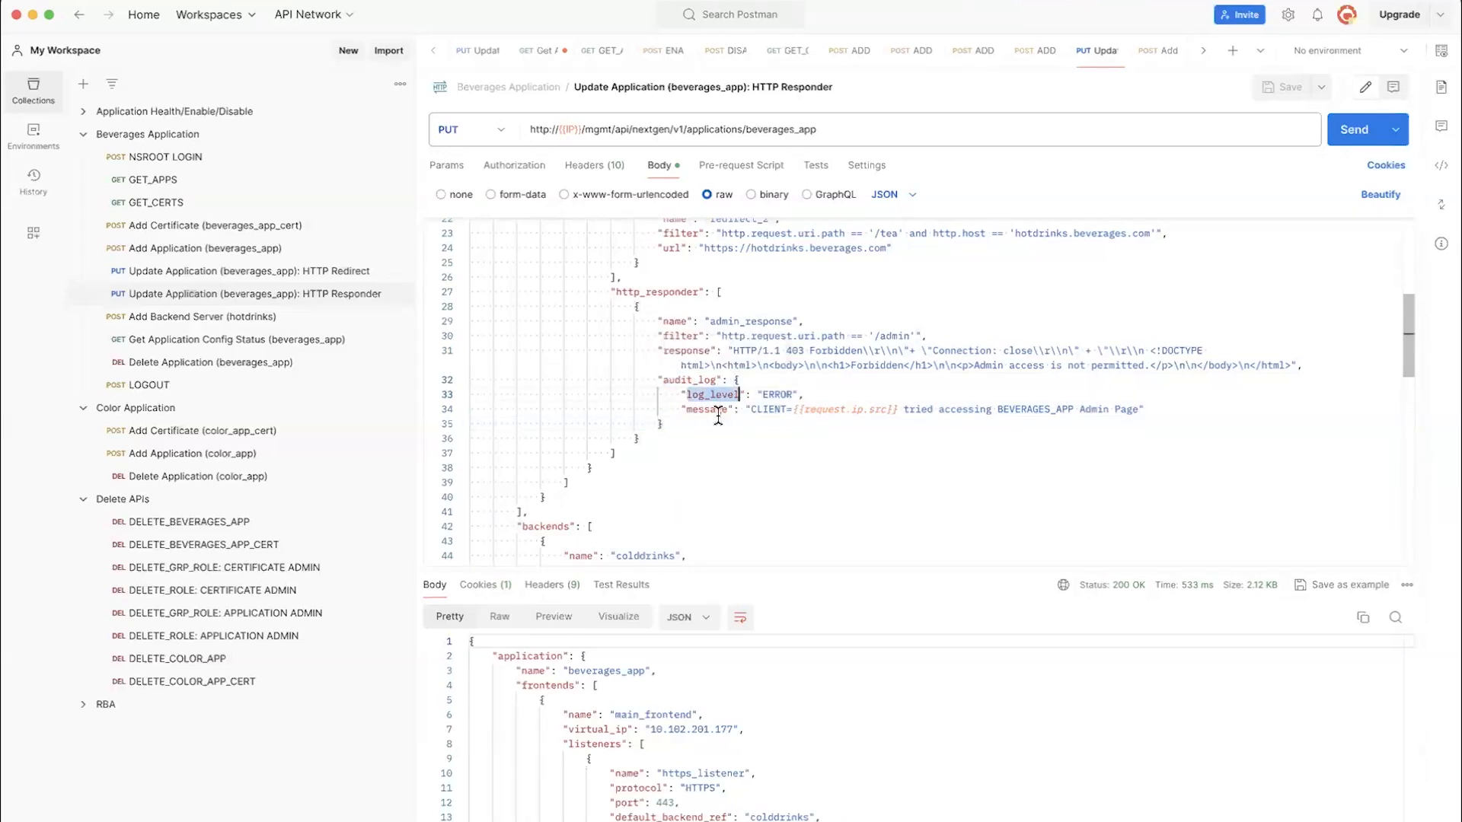
left_click(713, 417)
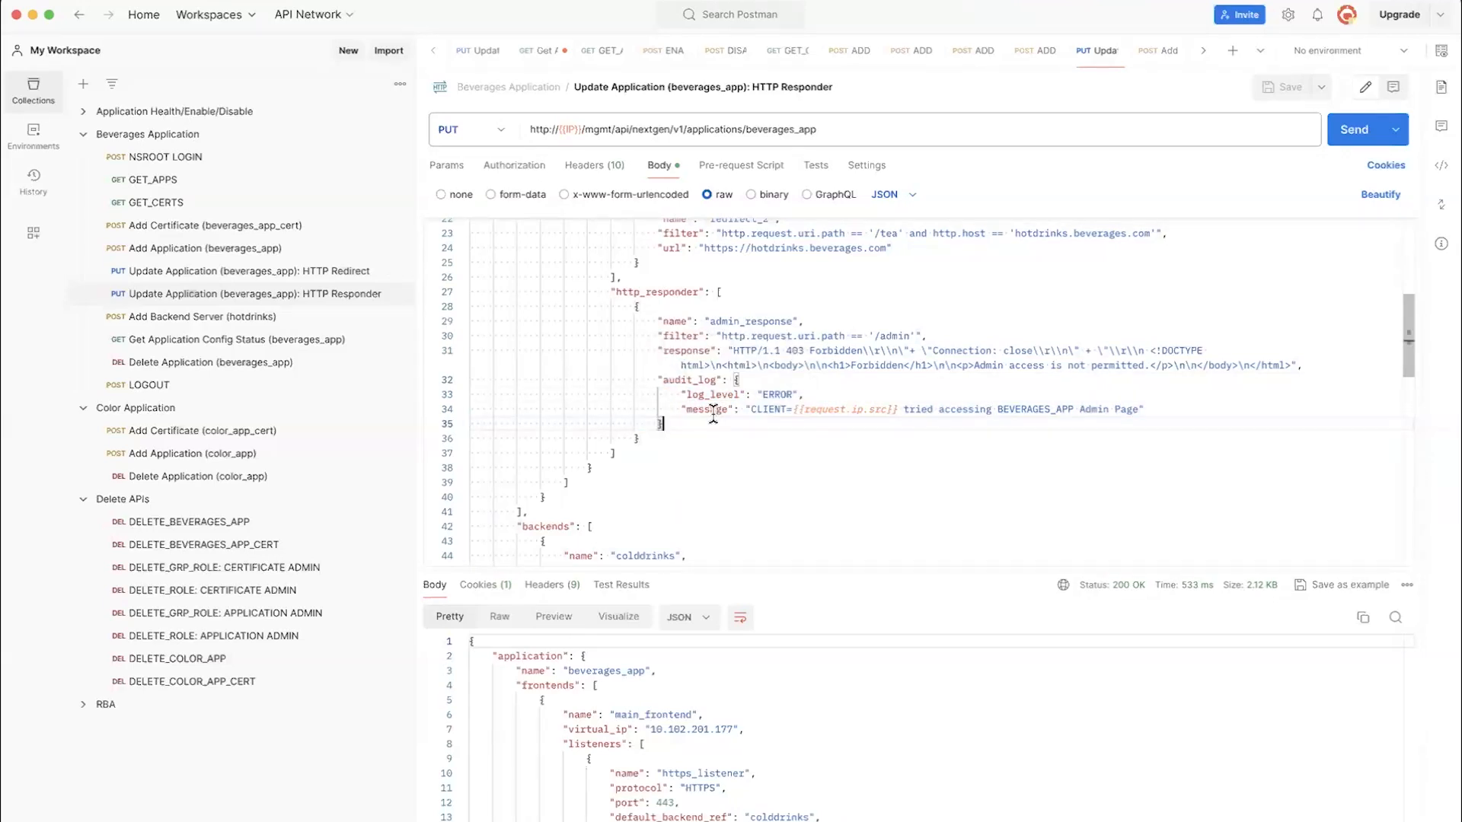
double_click(713, 412)
left_click(713, 425)
Send the HTTP Responder update for beverages_app and look back over the request body
left_click(1353, 131)
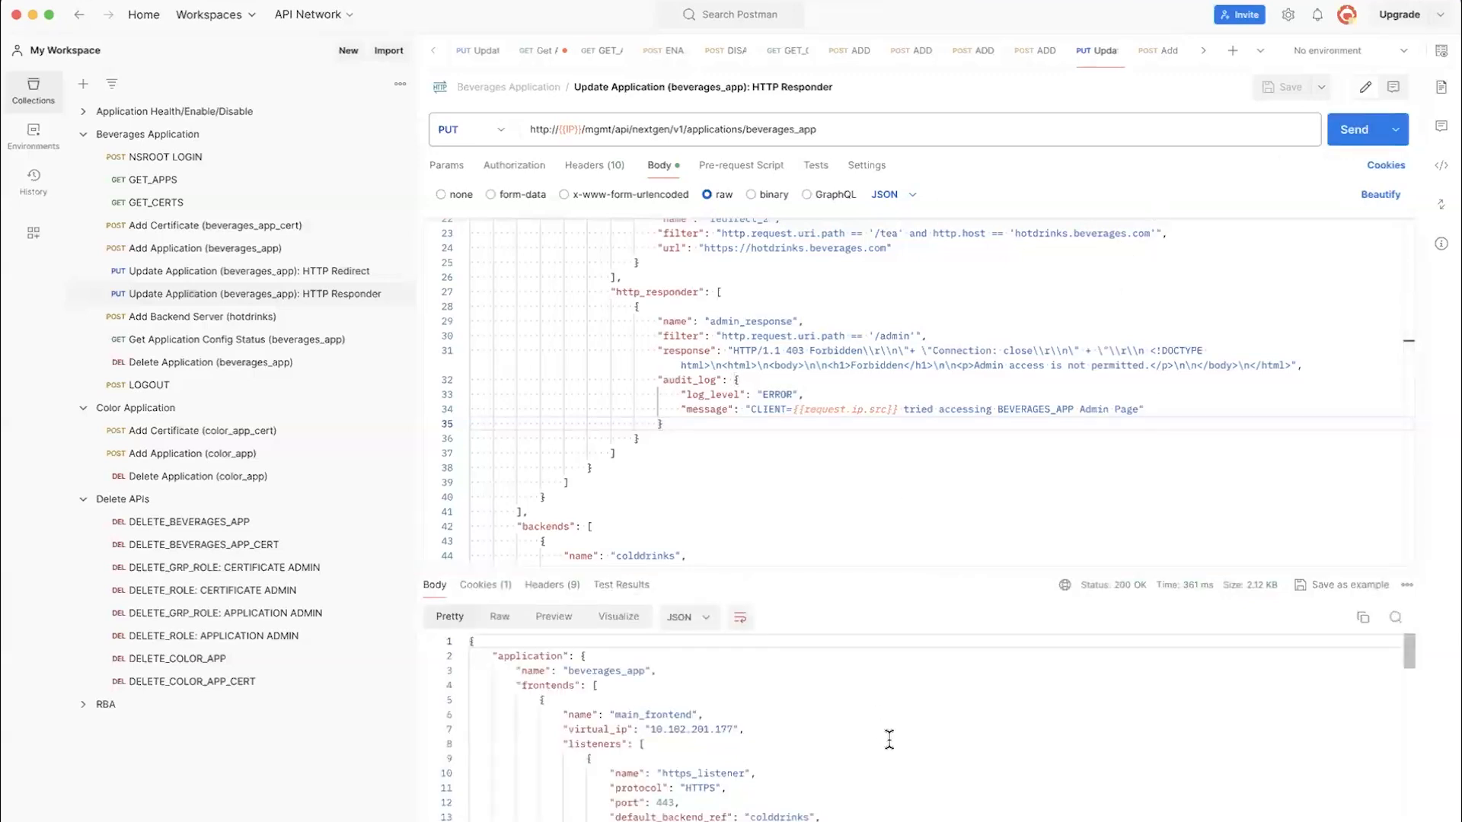
scroll(796, 440, "up", 4)
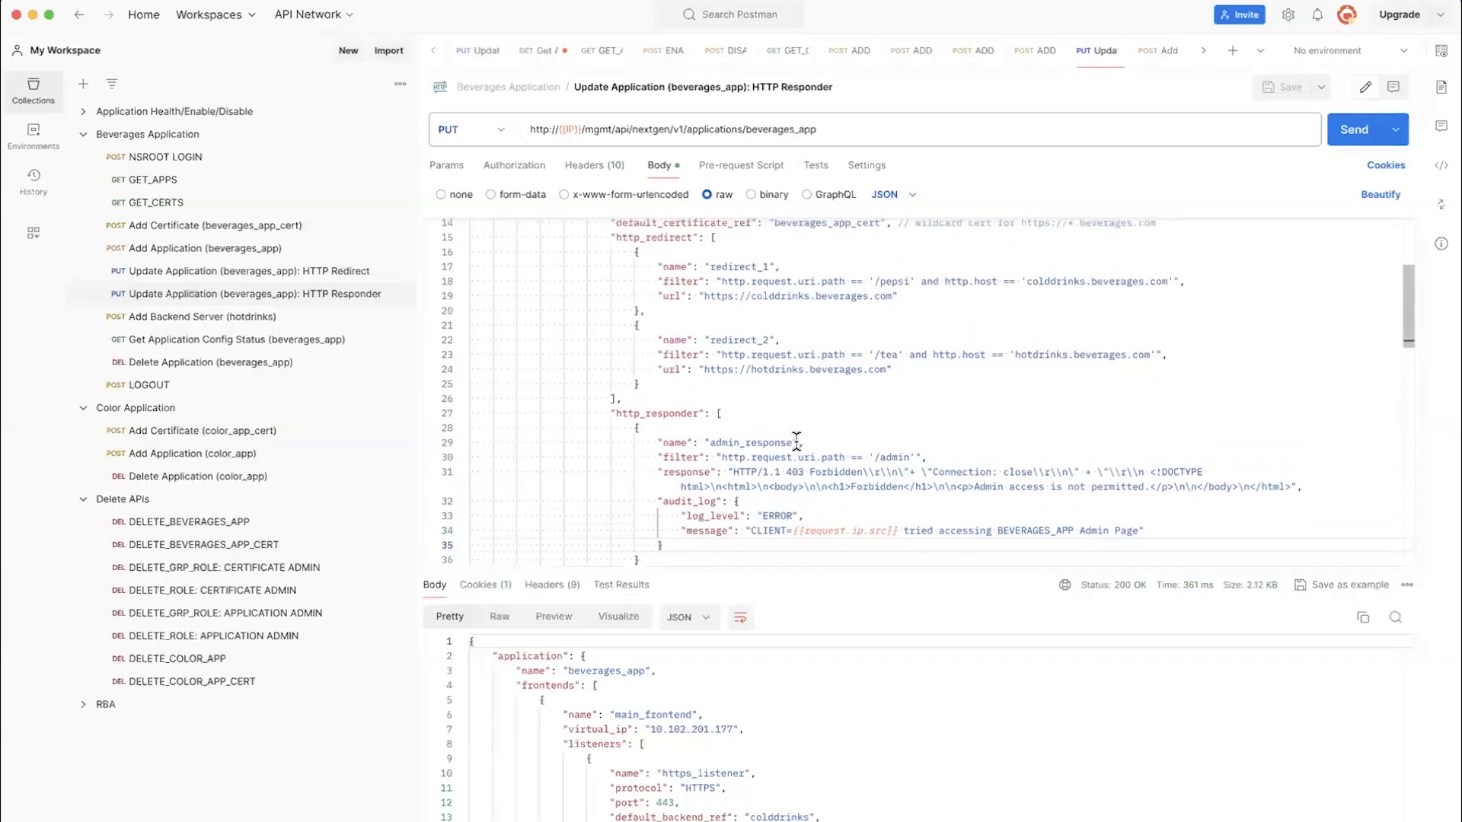
scroll(796, 440, "up", 5)
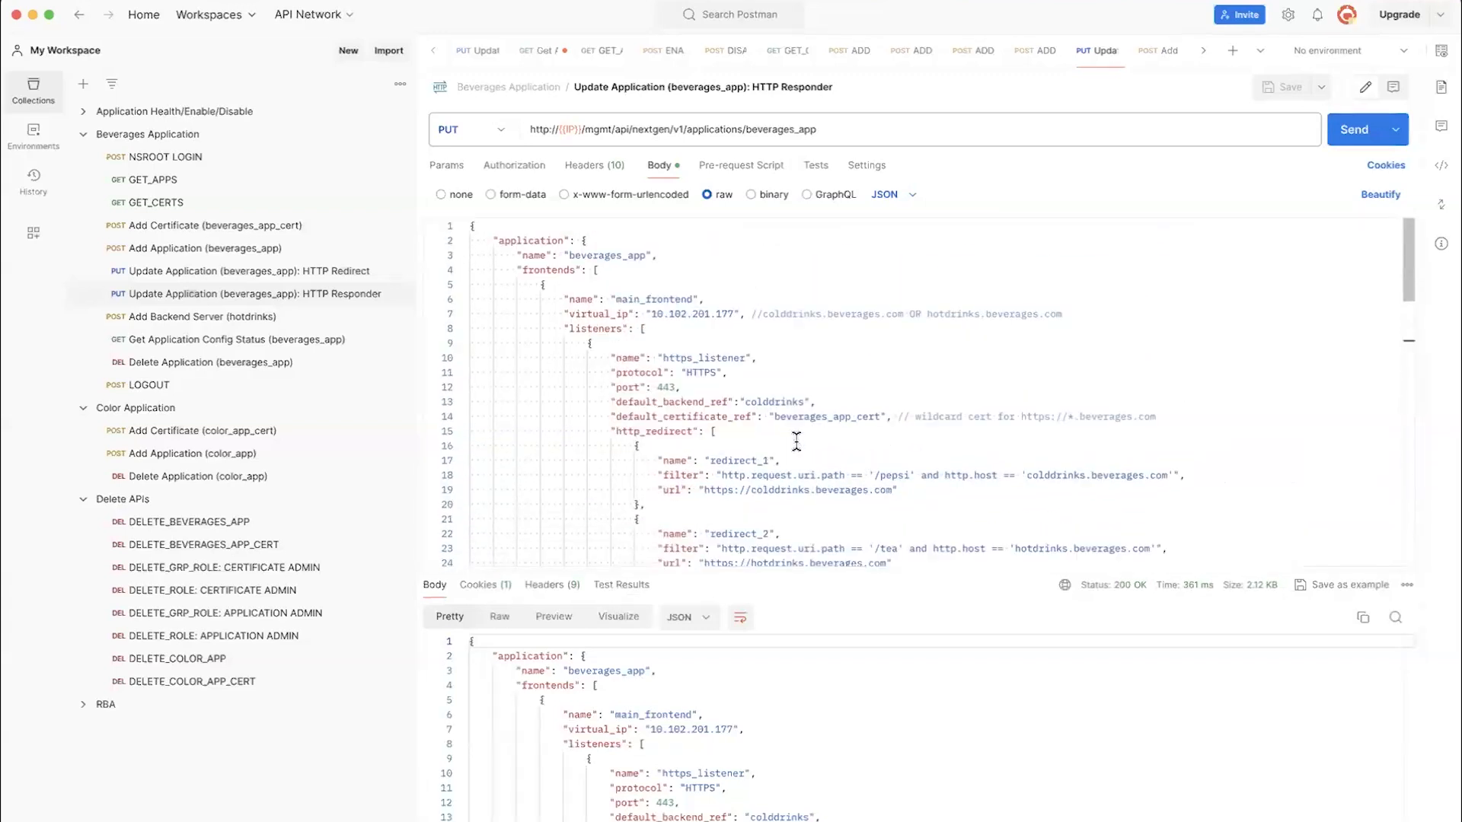
Open the Add Backend Server (hotdrinks) request and check the application, backend and servers parts of its URL
left_click(266, 317)
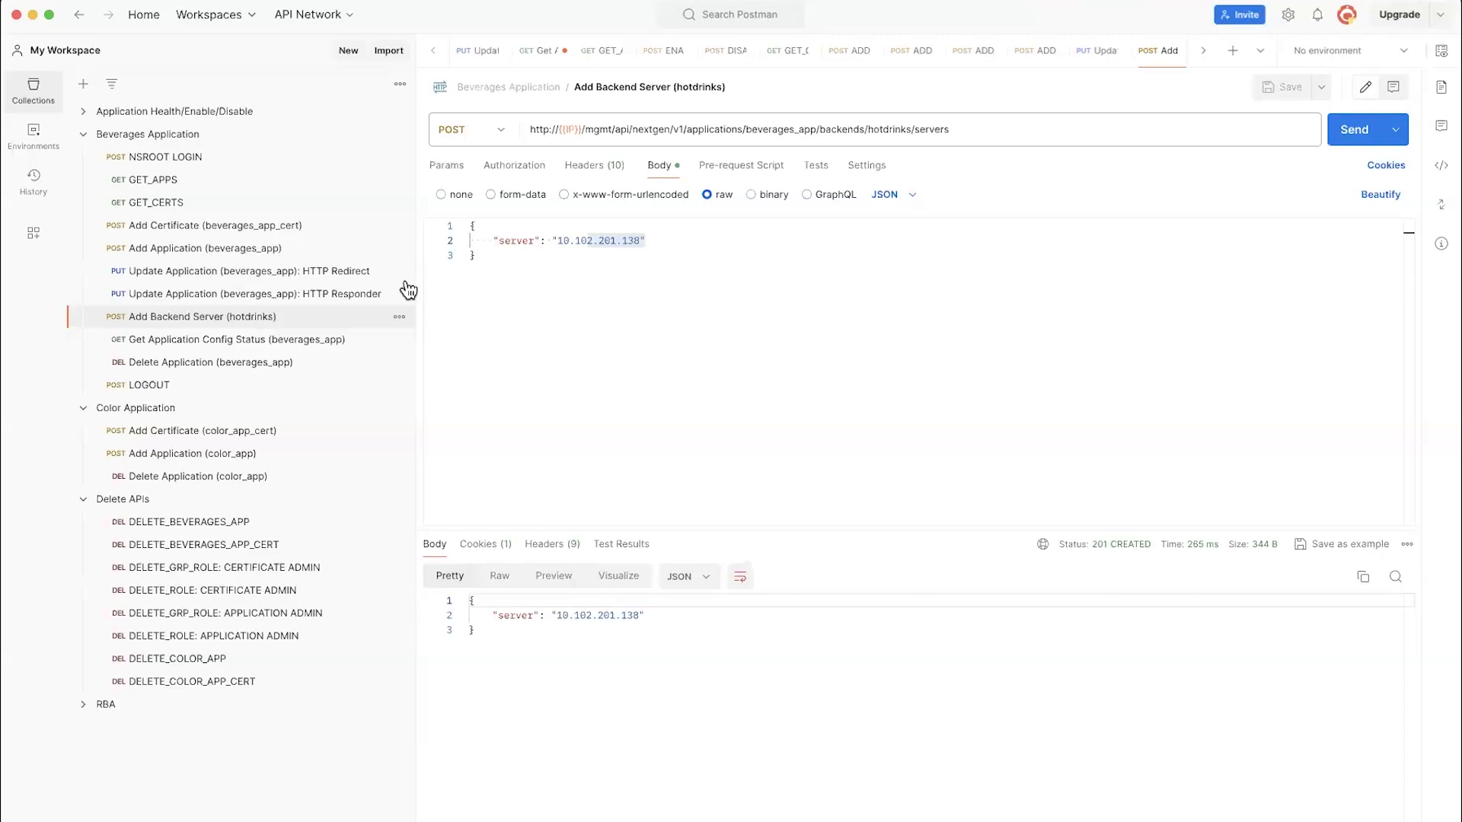
left_click(707, 261)
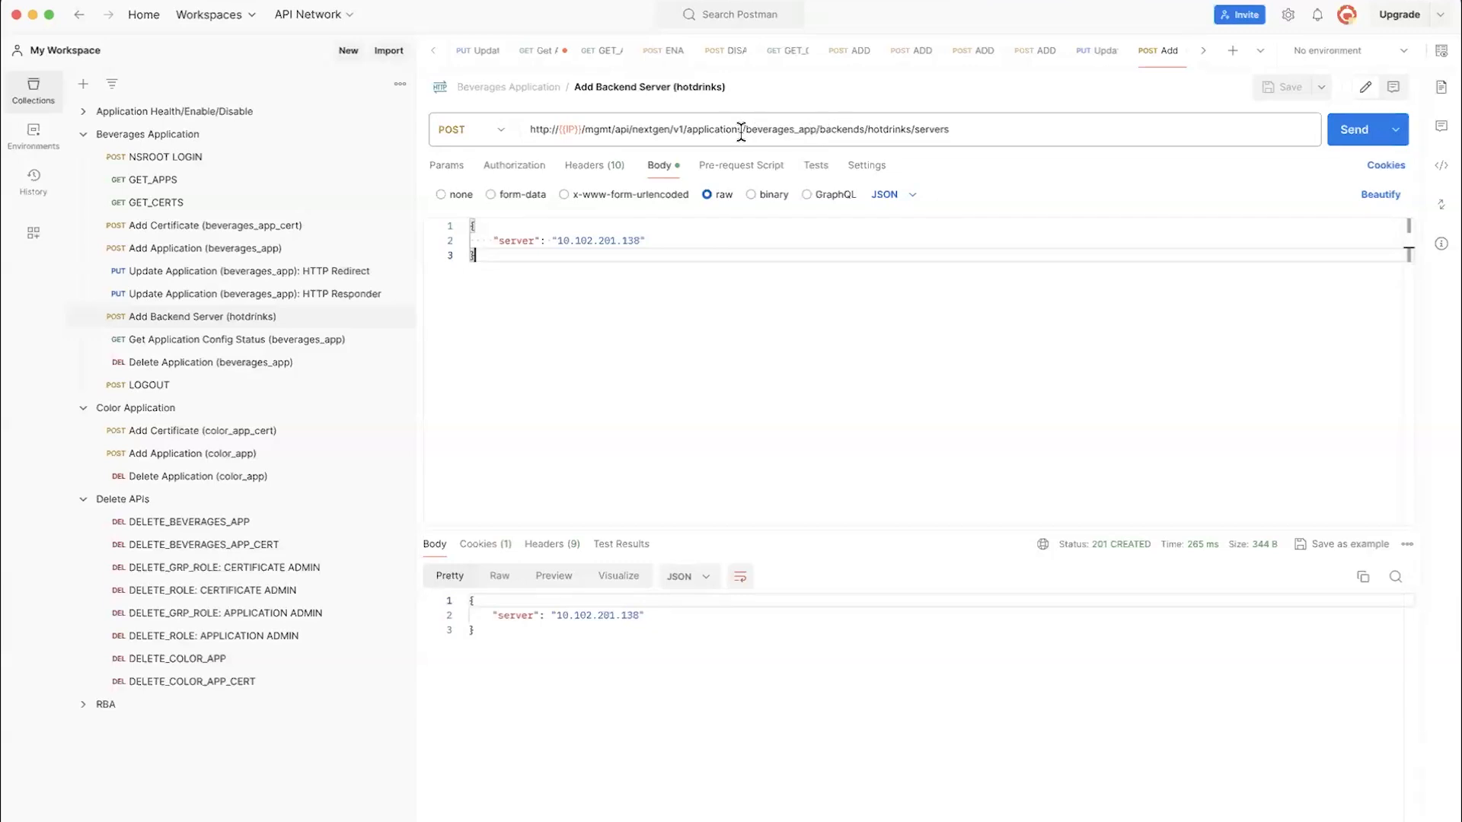
left_click(766, 130)
double_click(765, 130)
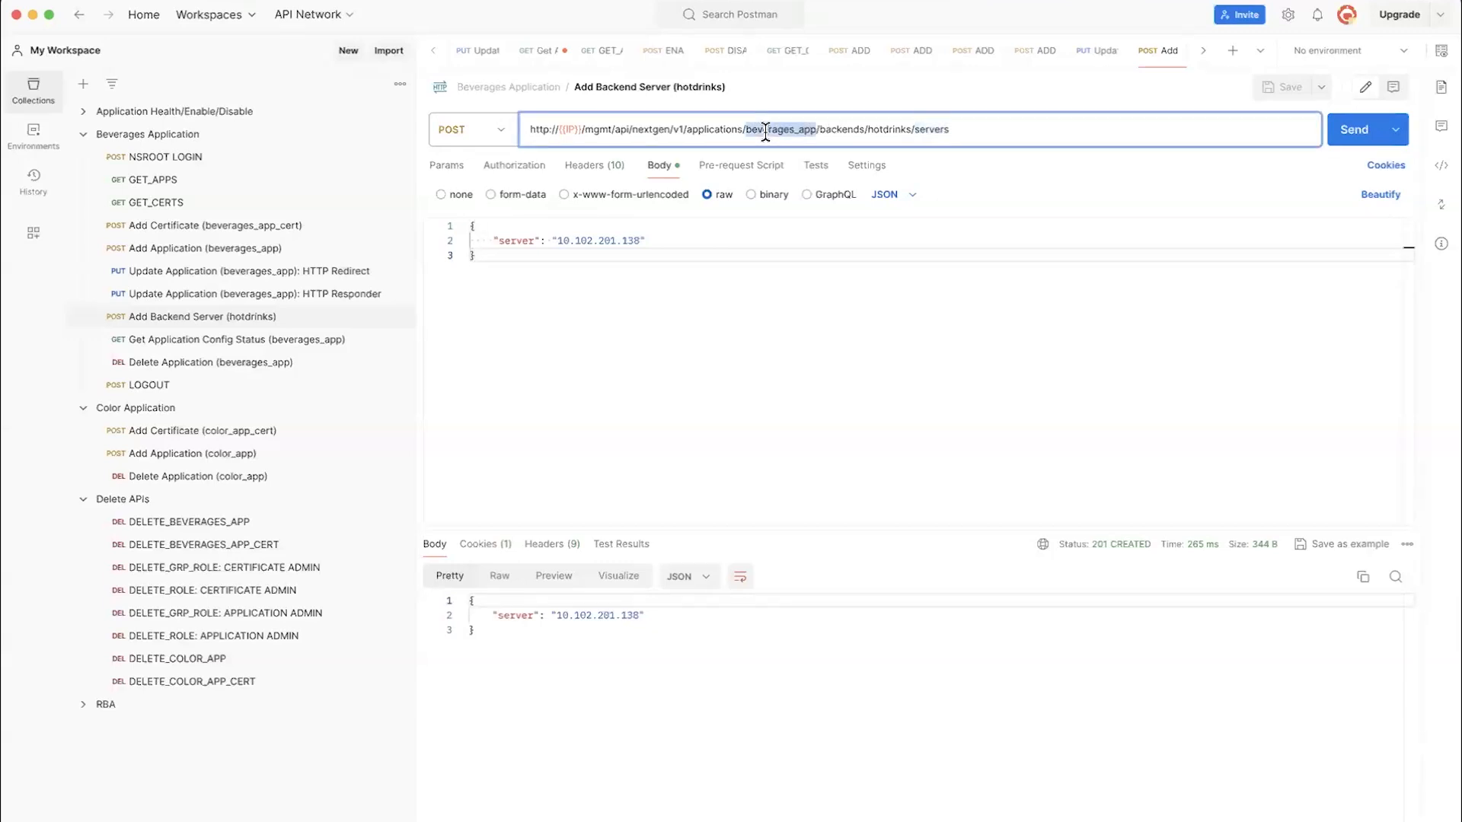
left_click(888, 124)
double_click(942, 130)
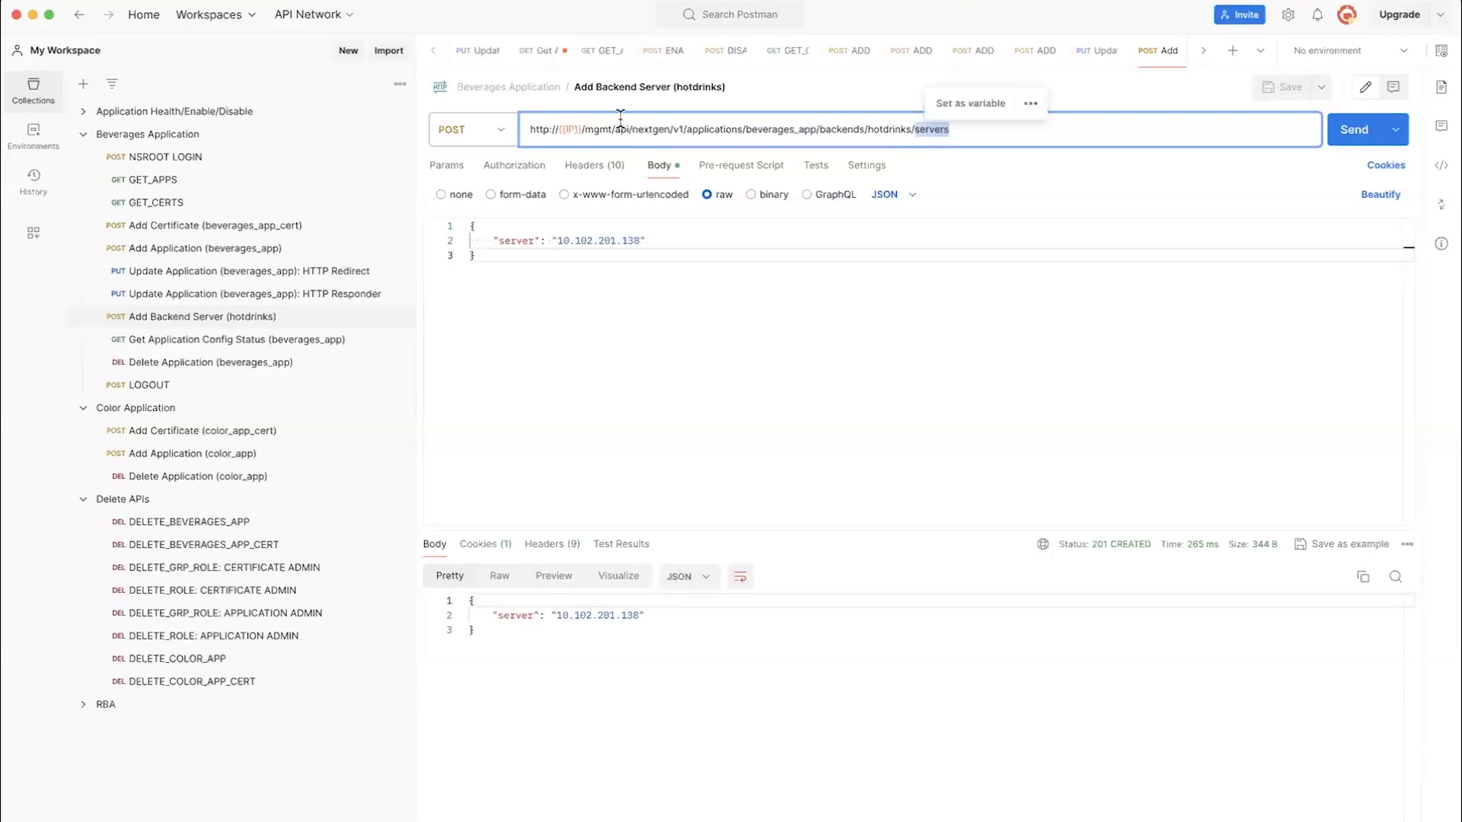
Check the request body and send it to add server 10.102.201.138 to the hotdrinks backend
left_click(511, 266)
key("ctrl+a")
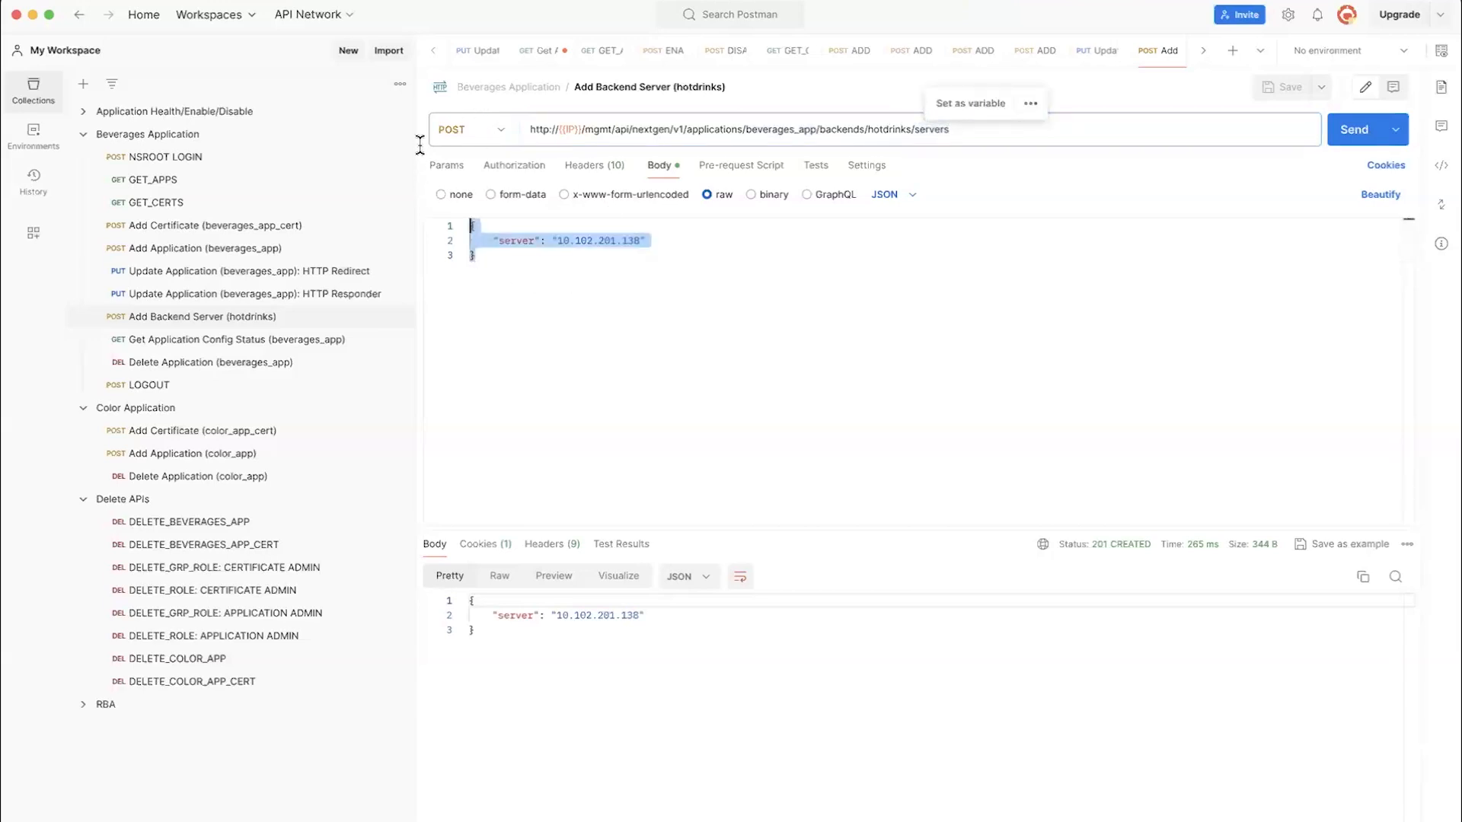
left_click(547, 274)
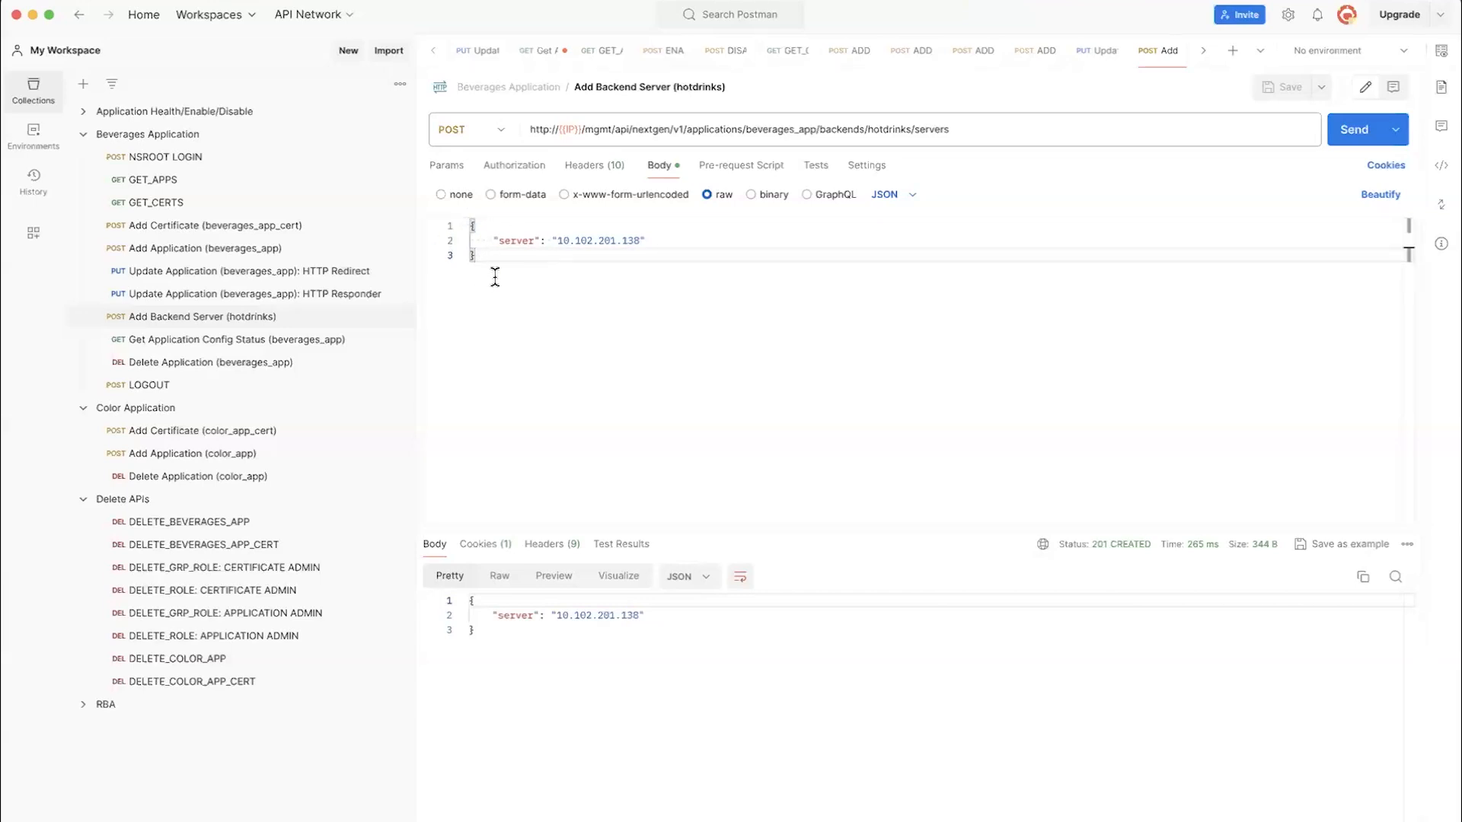
left_click(1342, 138)
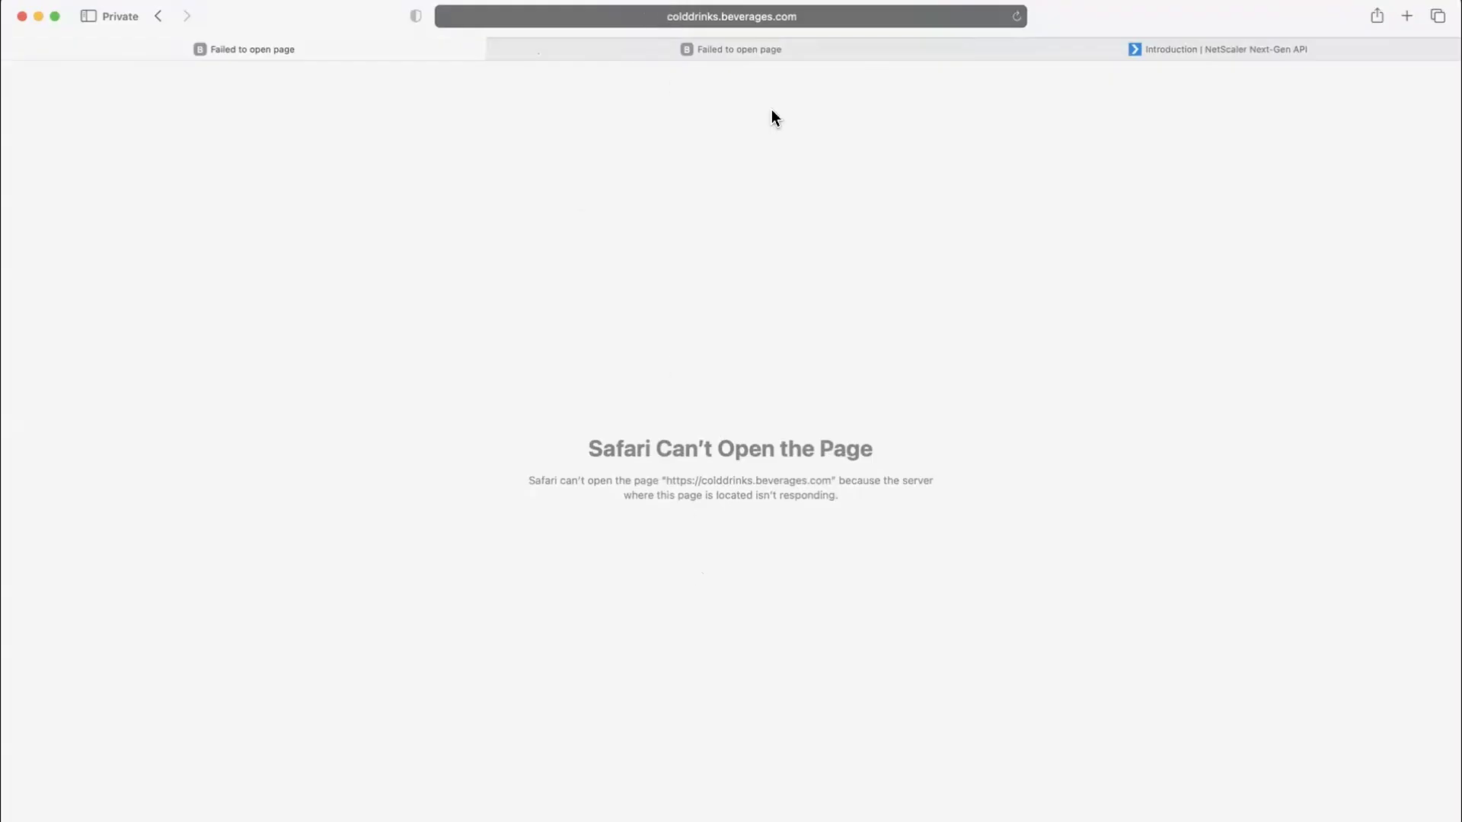
Switch to Safari and reload hotdrinks.beverages.com several times to check which server IP answers
left_click(826, 49)
left_click(1016, 17)
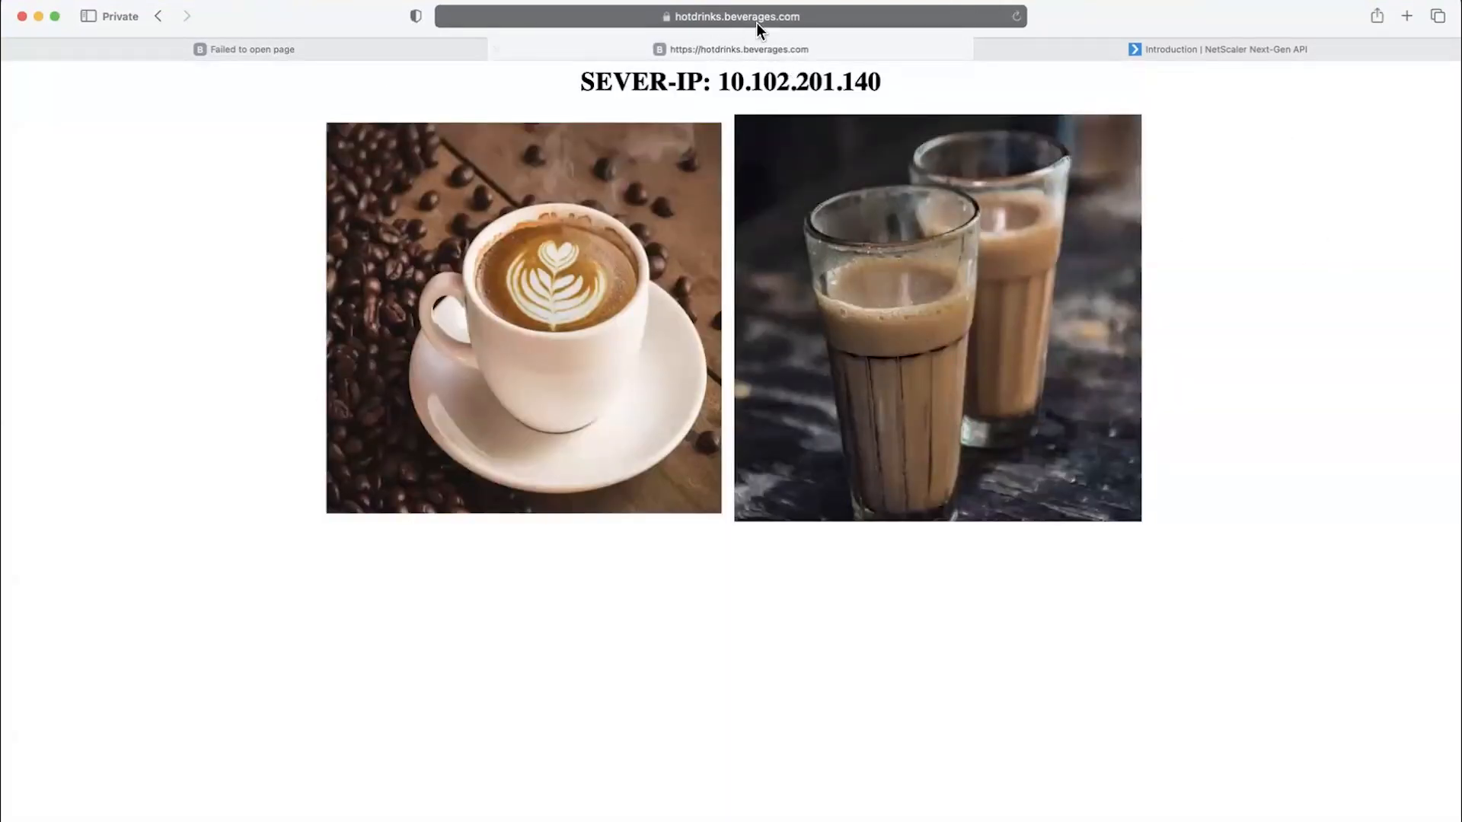
left_click(1017, 17)
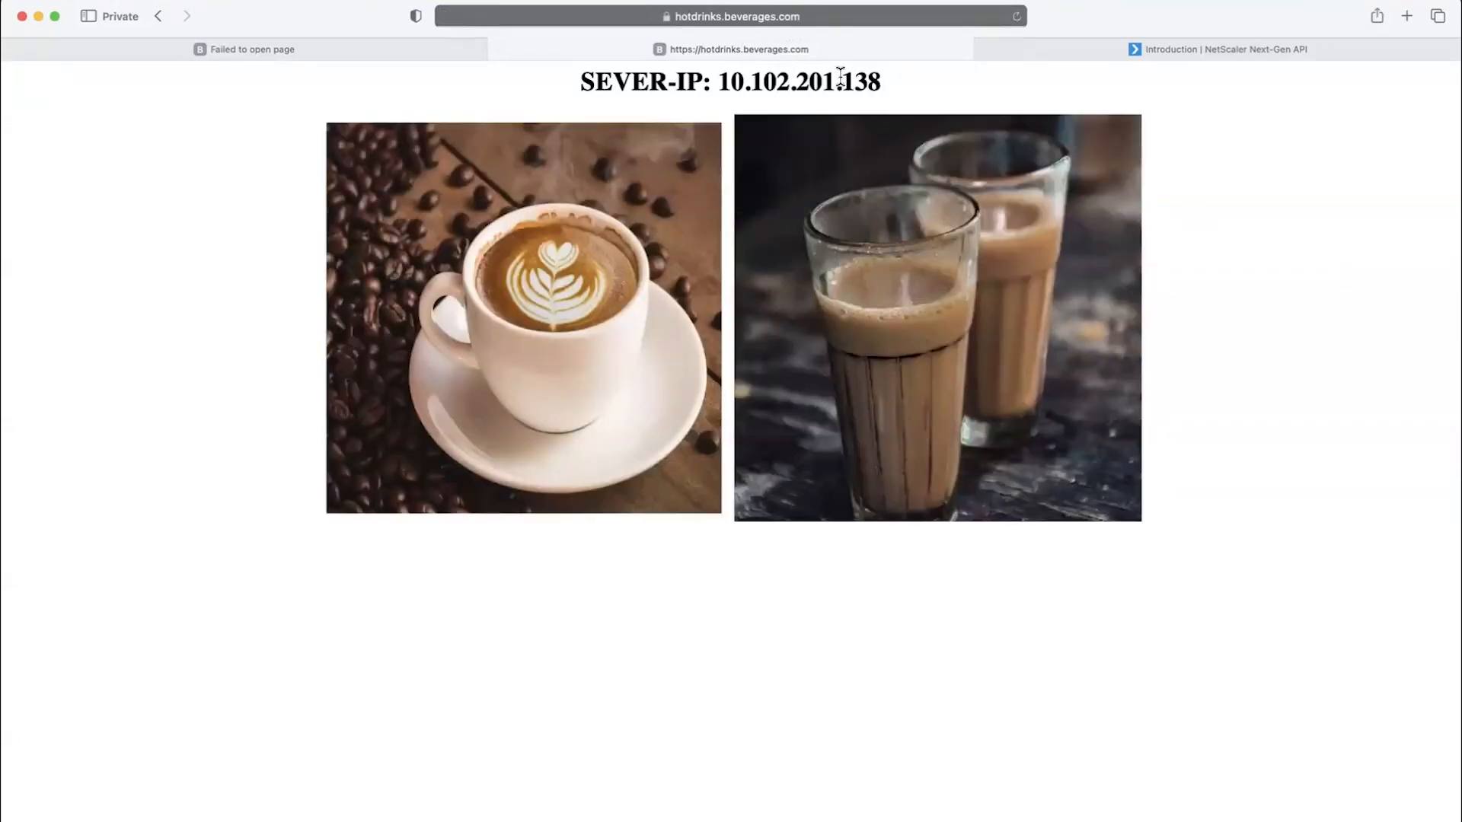
left_click_drag(841, 76, 894, 78)
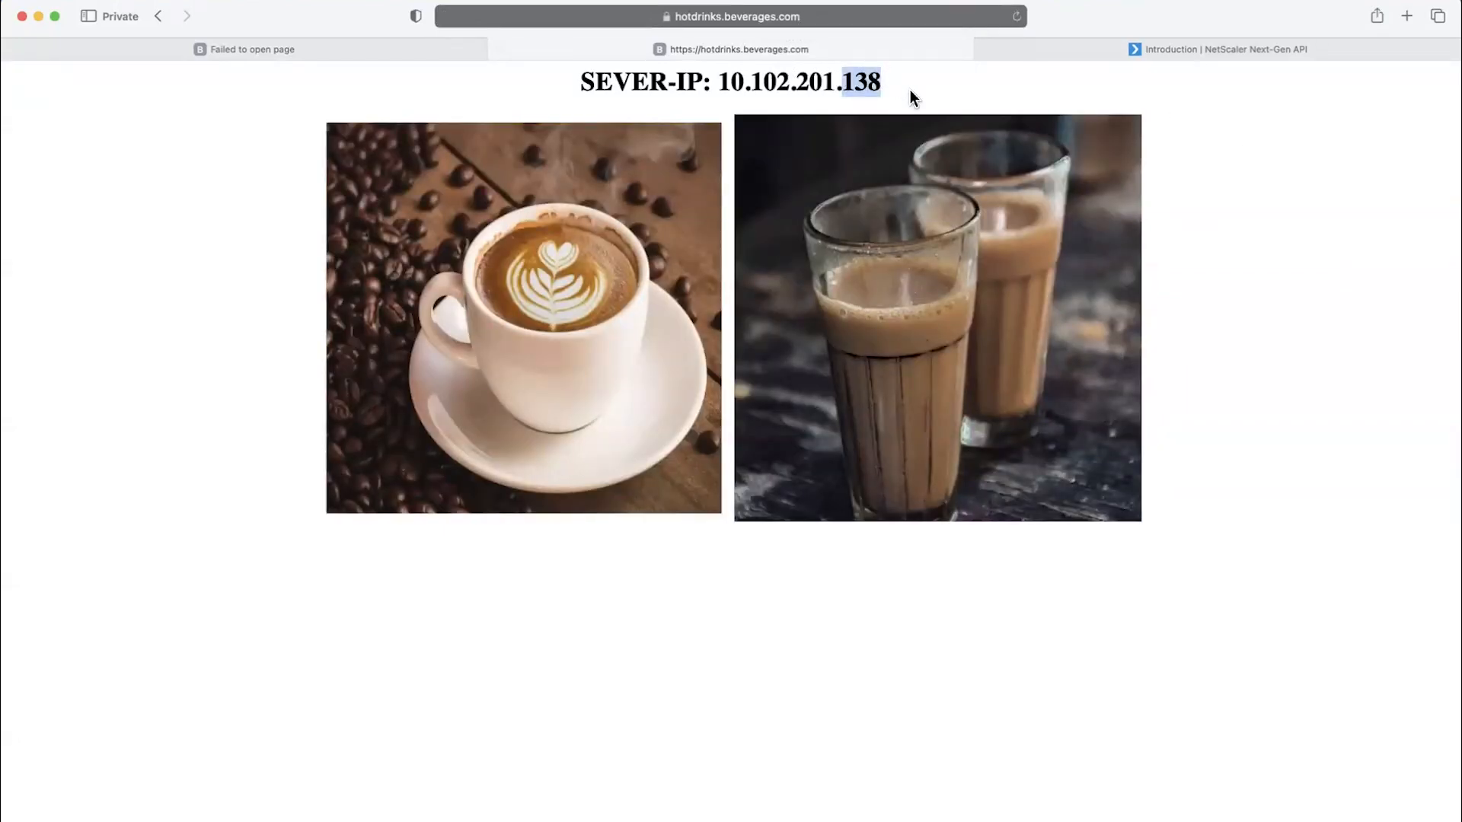
left_click(910, 89)
left_click(1018, 16)
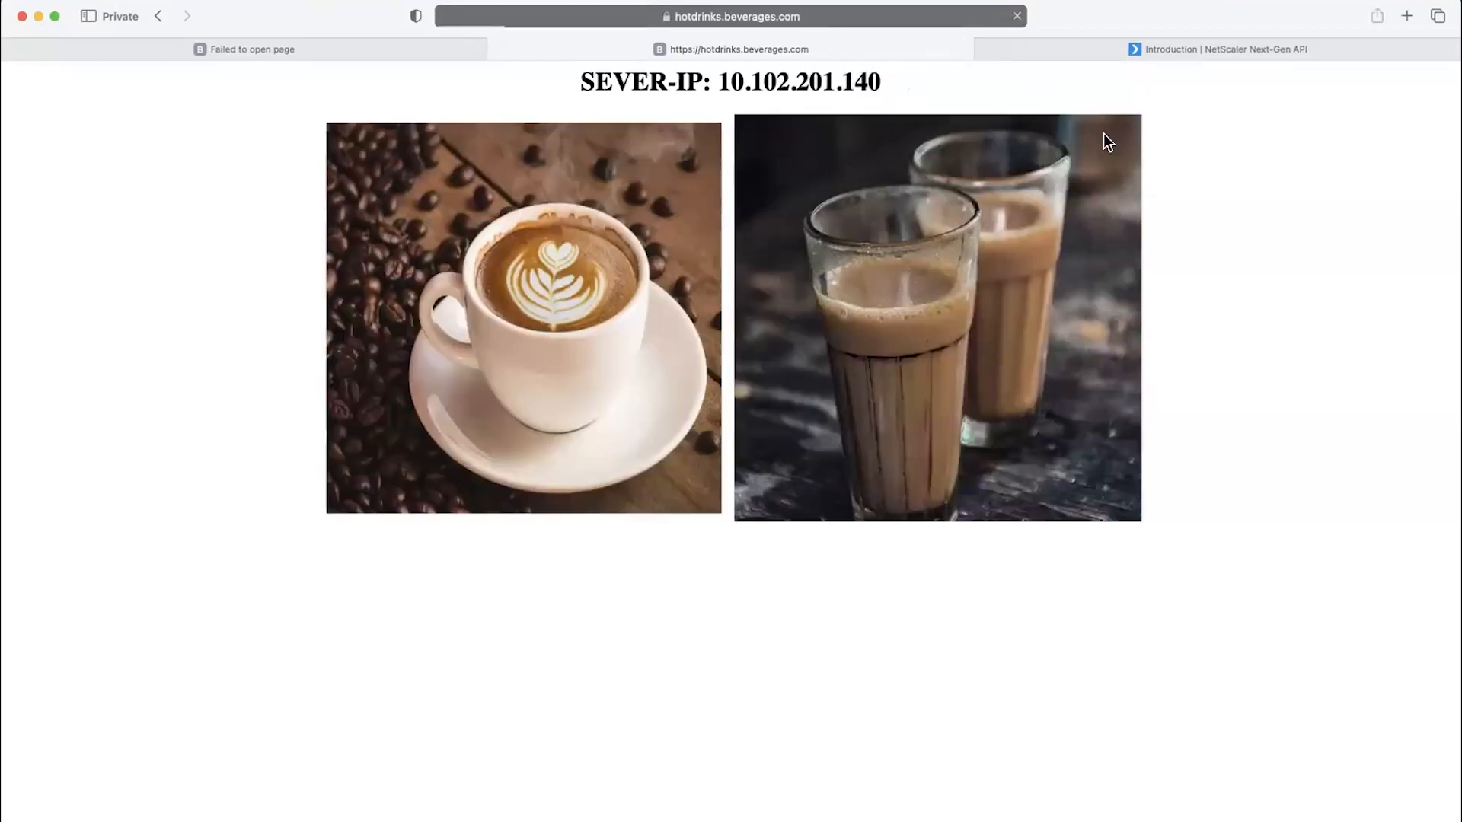
Bring up the colddrinks.beverages.com page and reload it to check which server IP answers
left_click(370, 50)
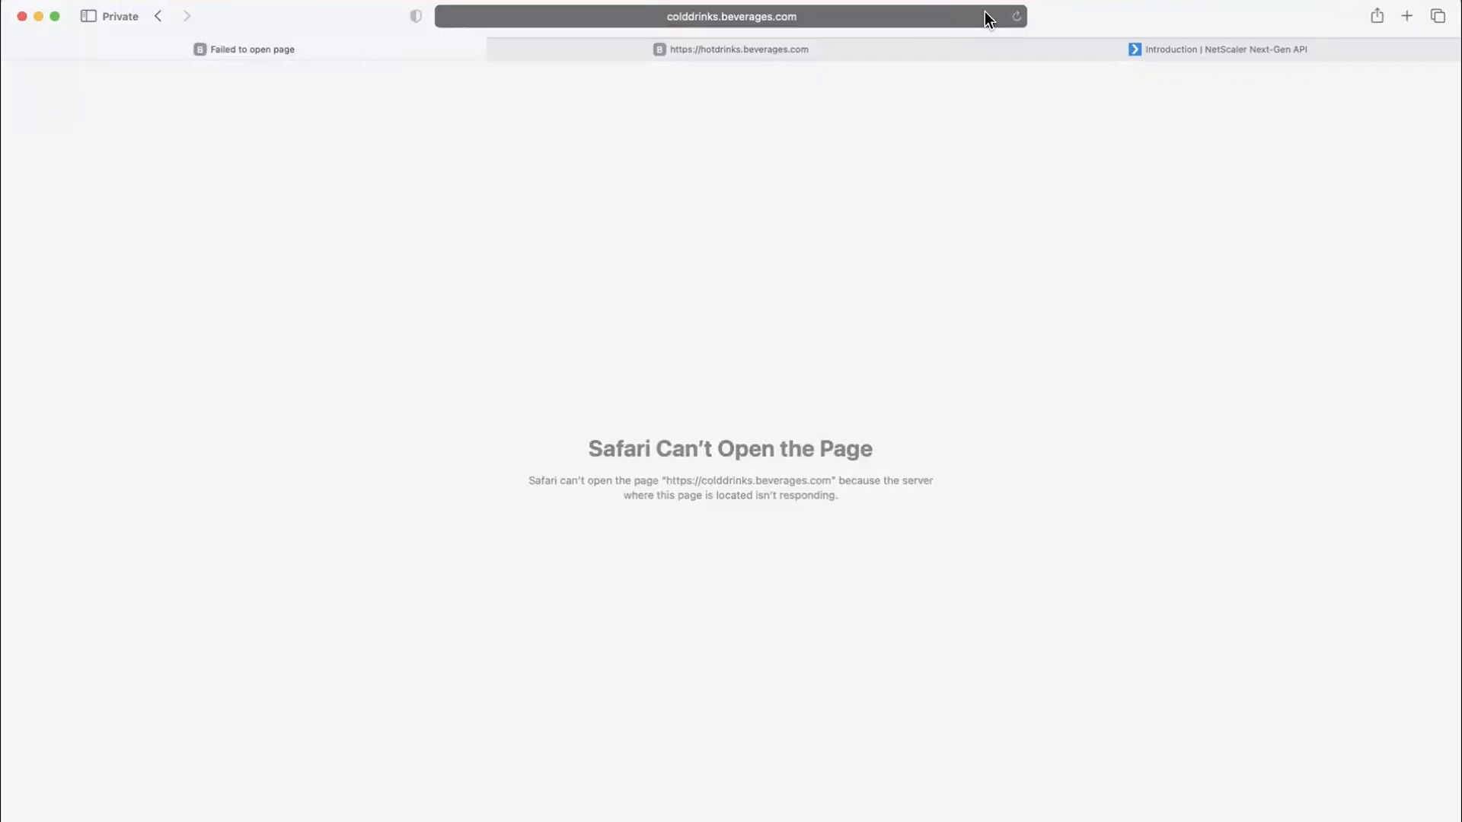
left_click(1013, 16)
left_click(1013, 16)
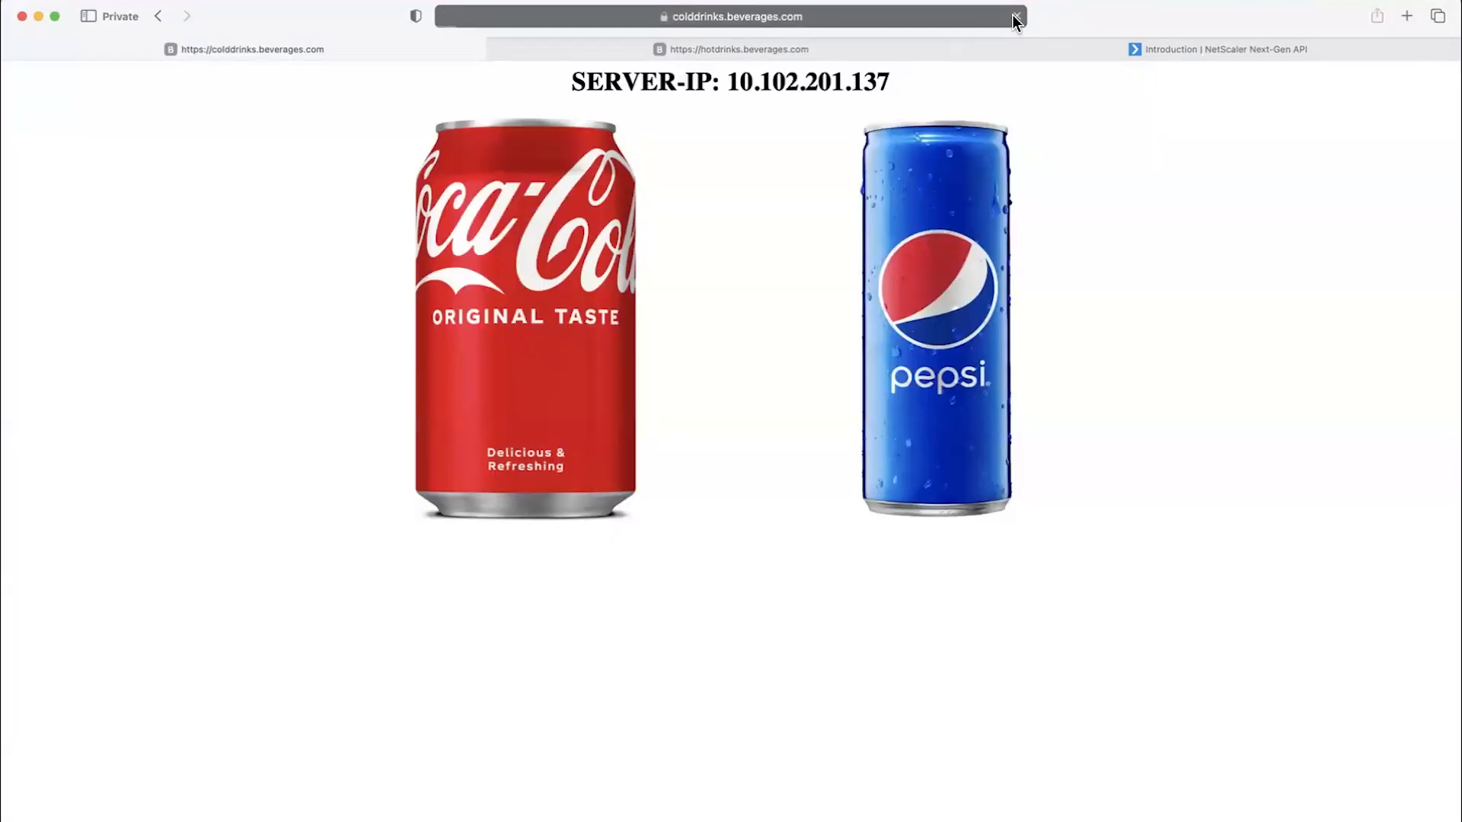
left_click_drag(844, 80, 917, 78)
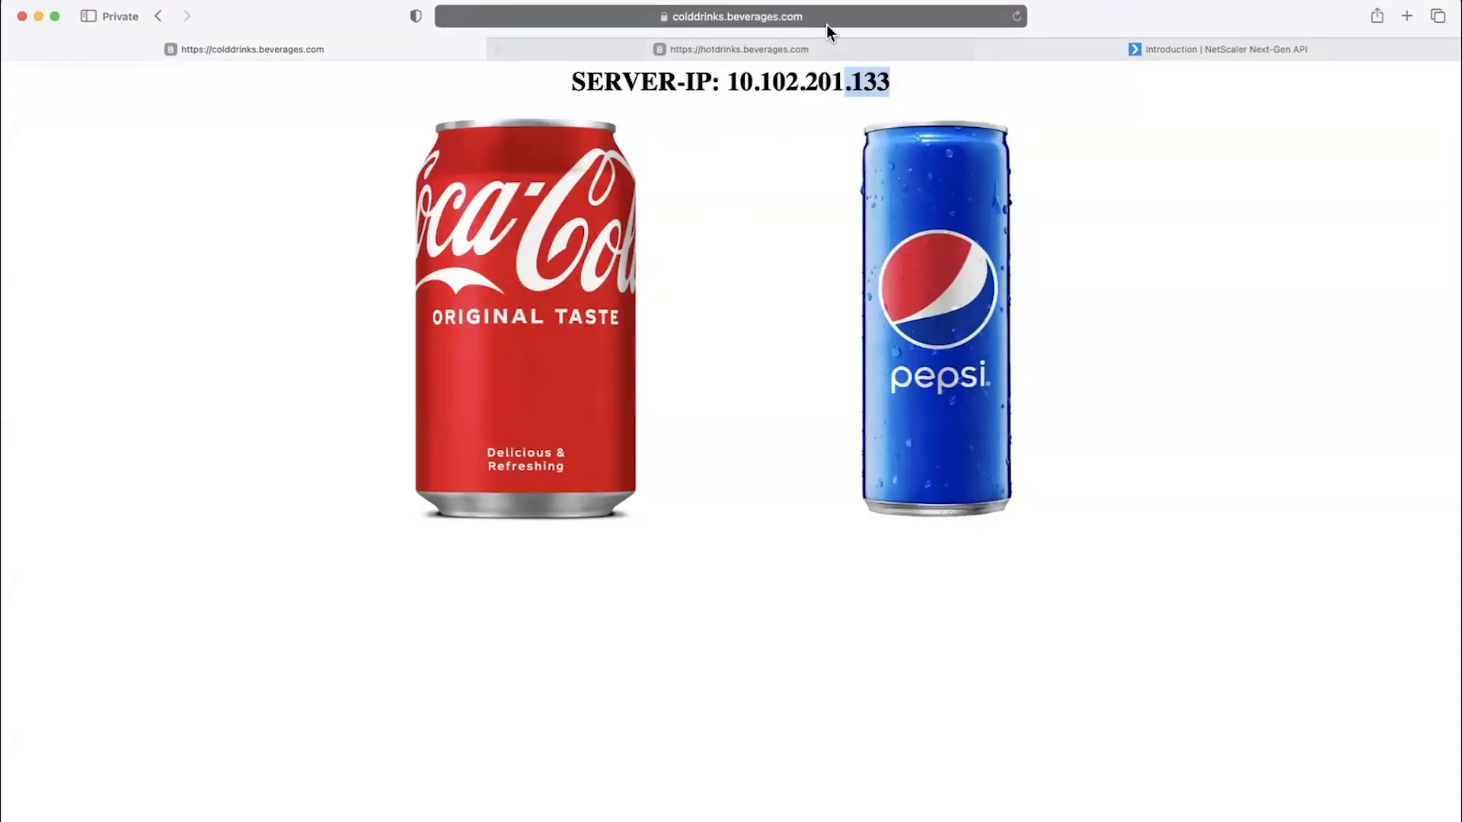
left_click(852, 17)
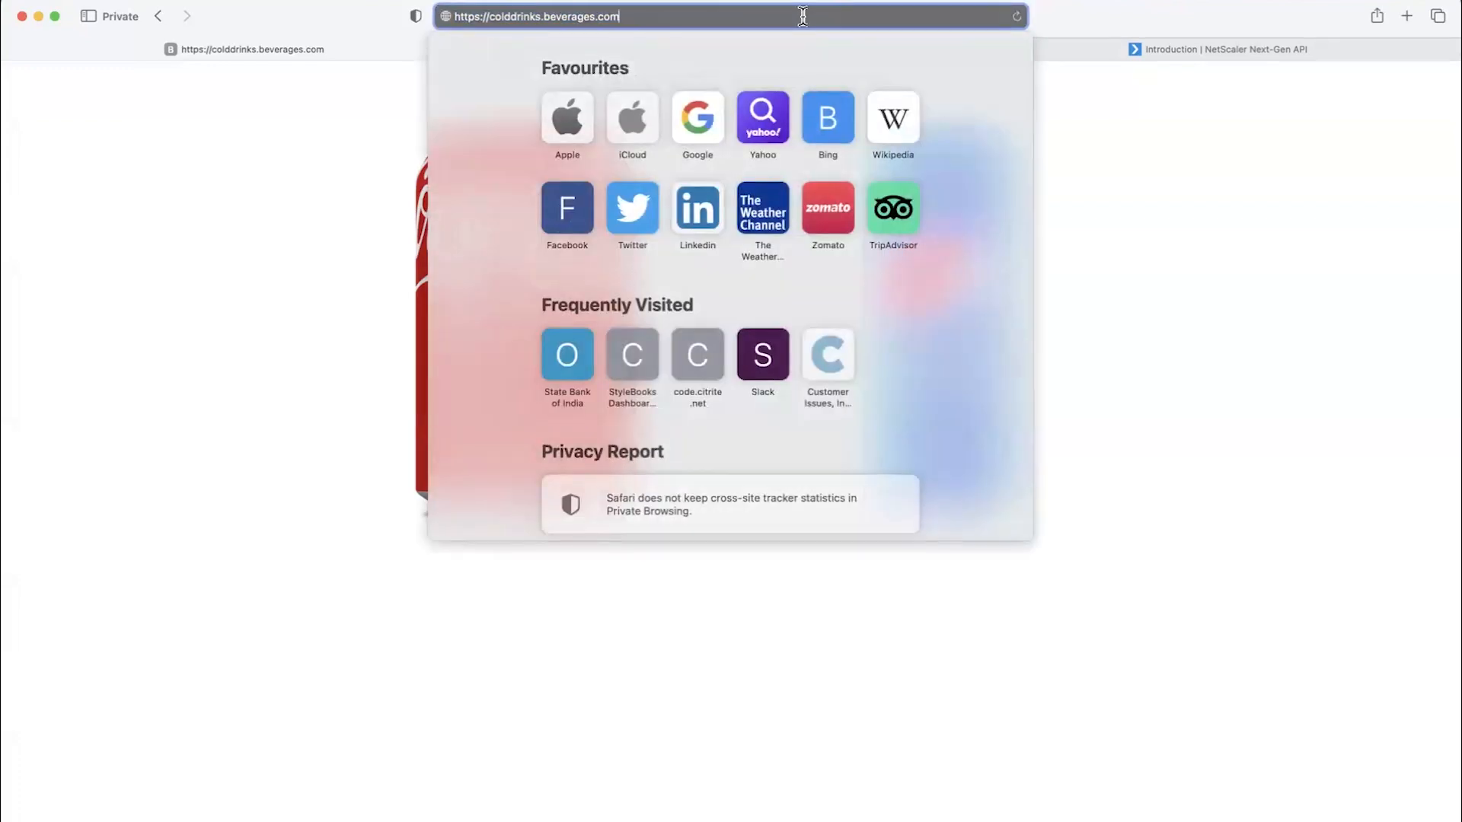
type("/pepsi")
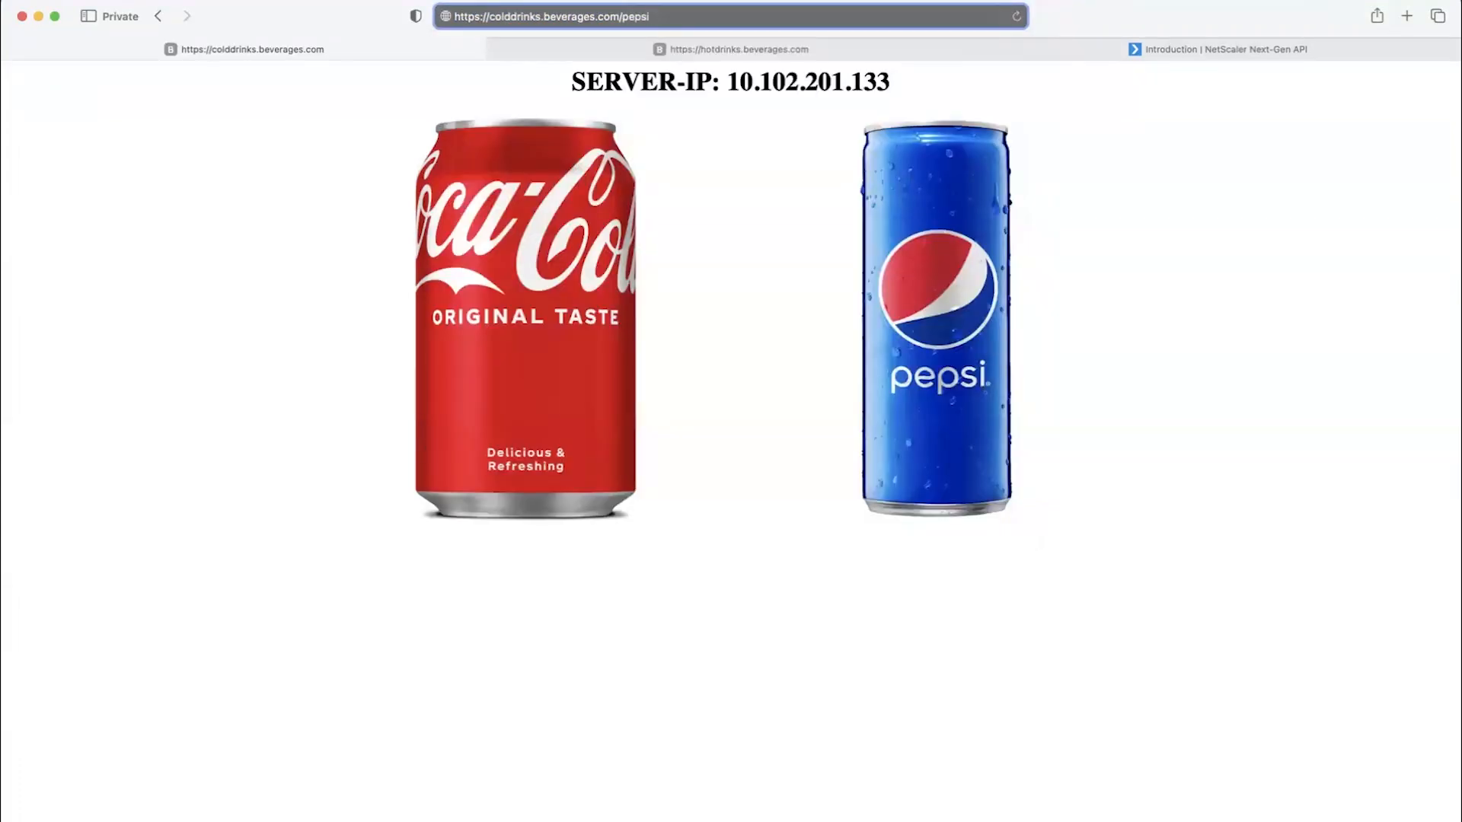
key("Return")
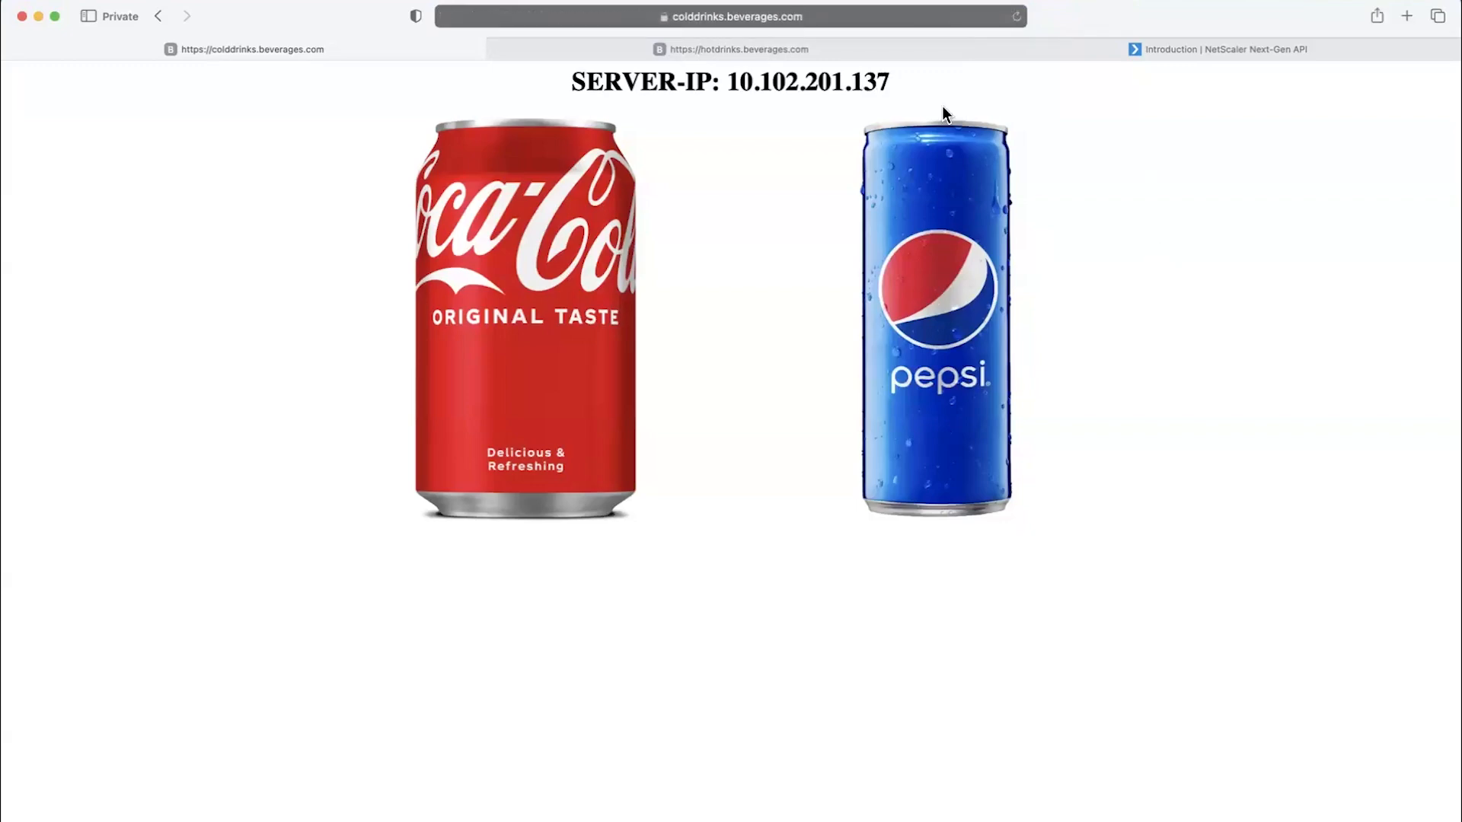
left_click(820, 18)
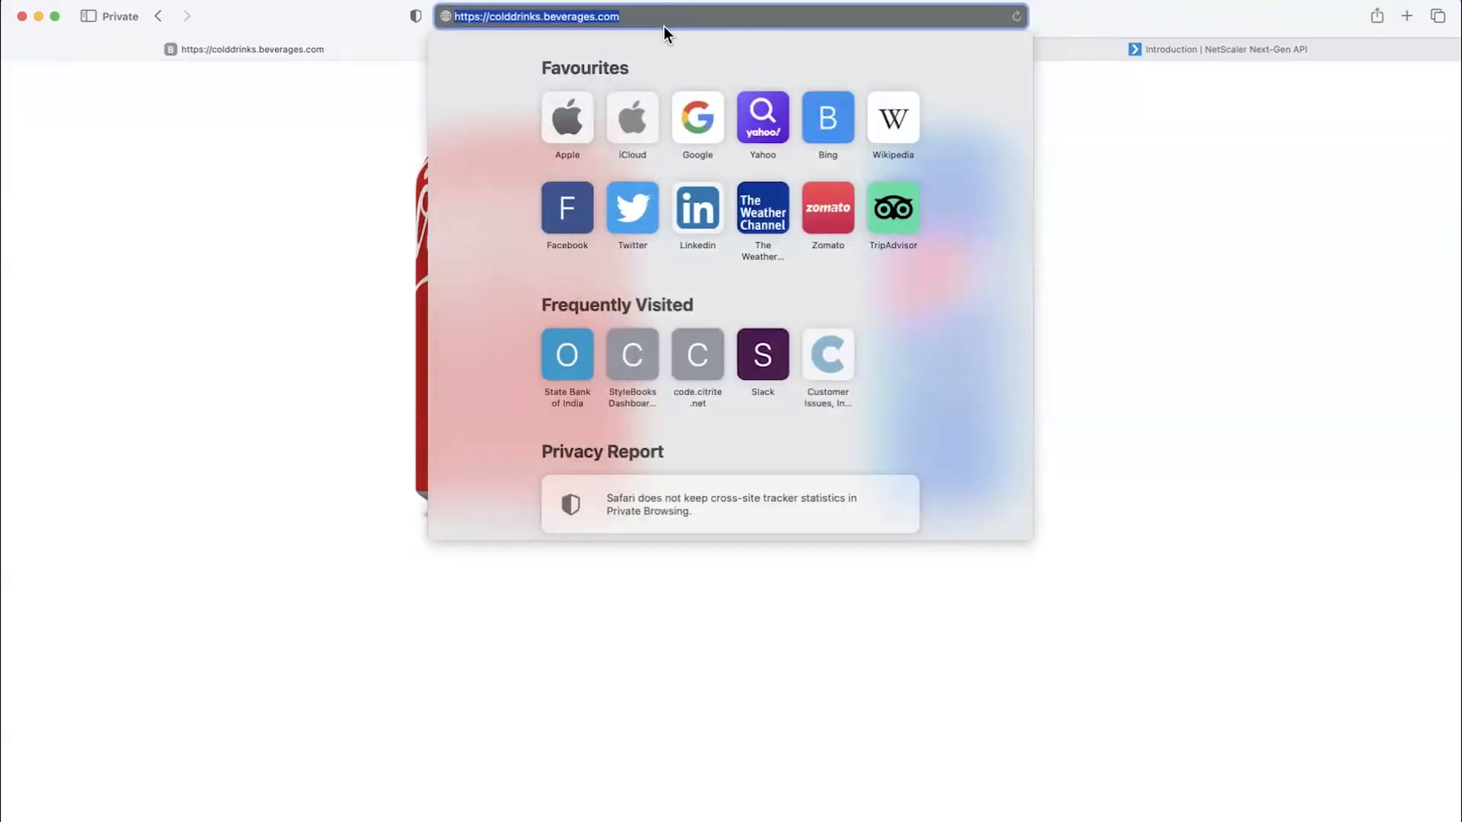
left_click(1094, 241)
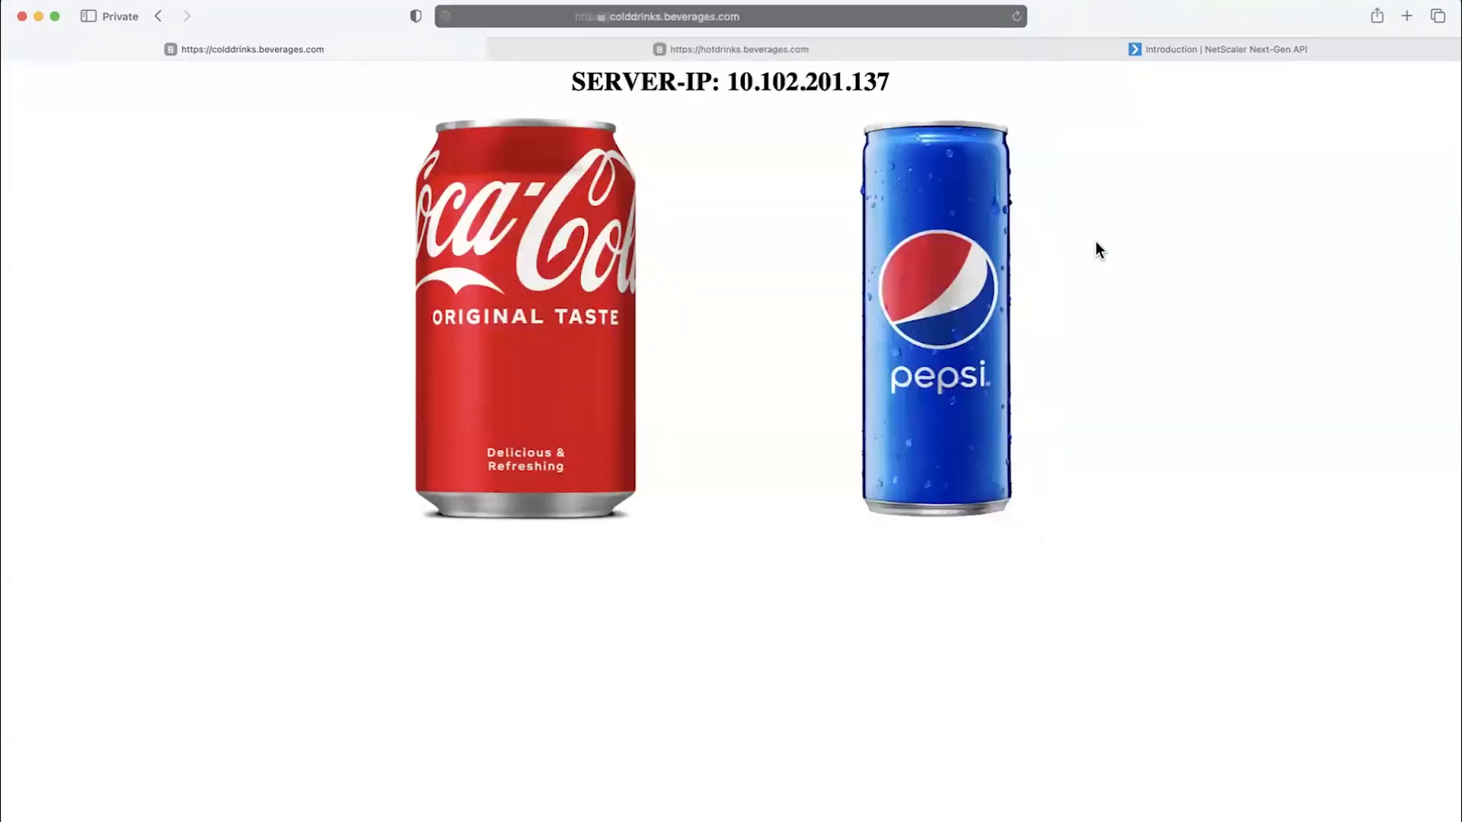
left_click(854, 16)
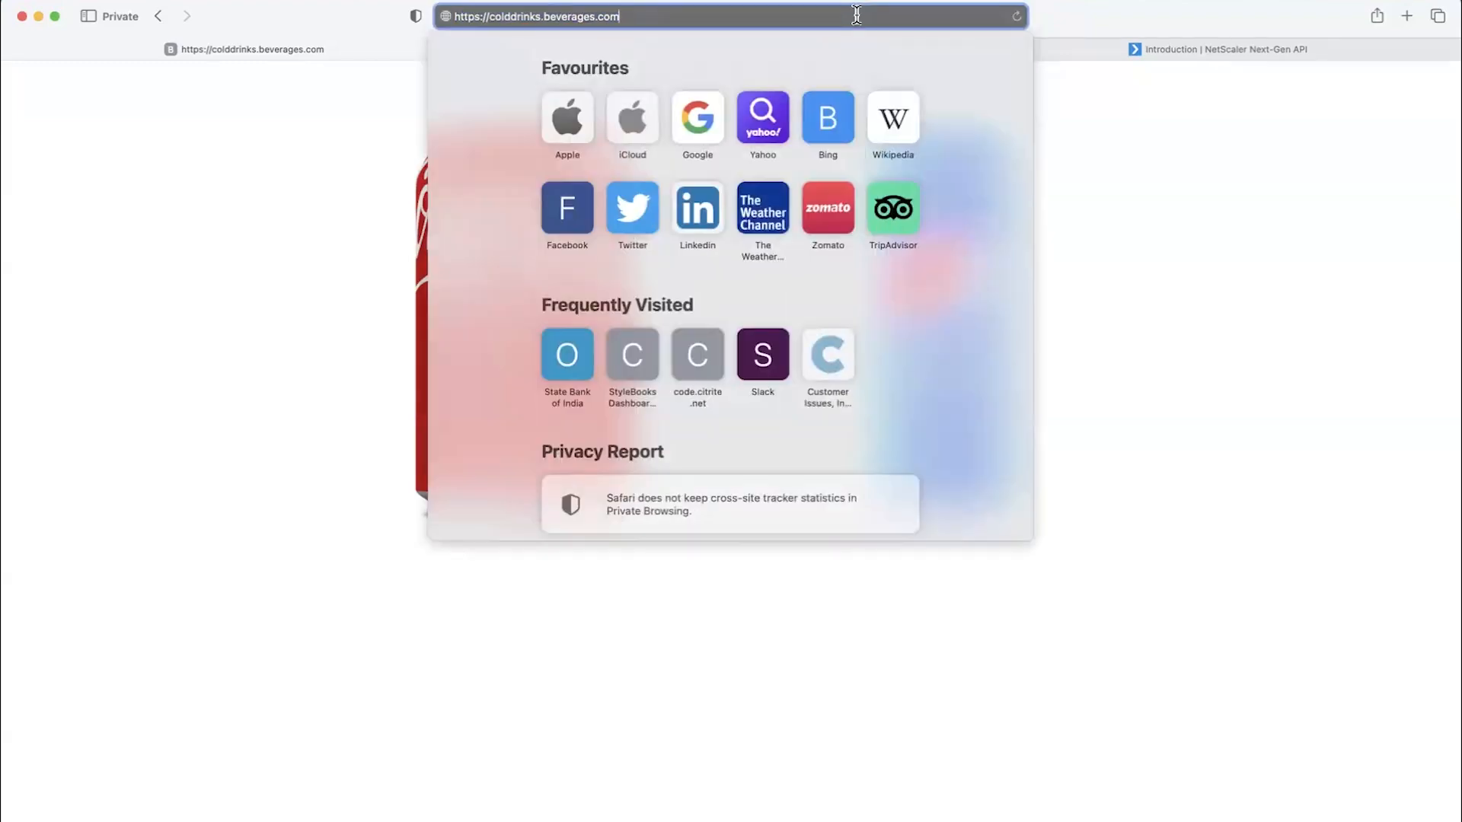
type("/admin")
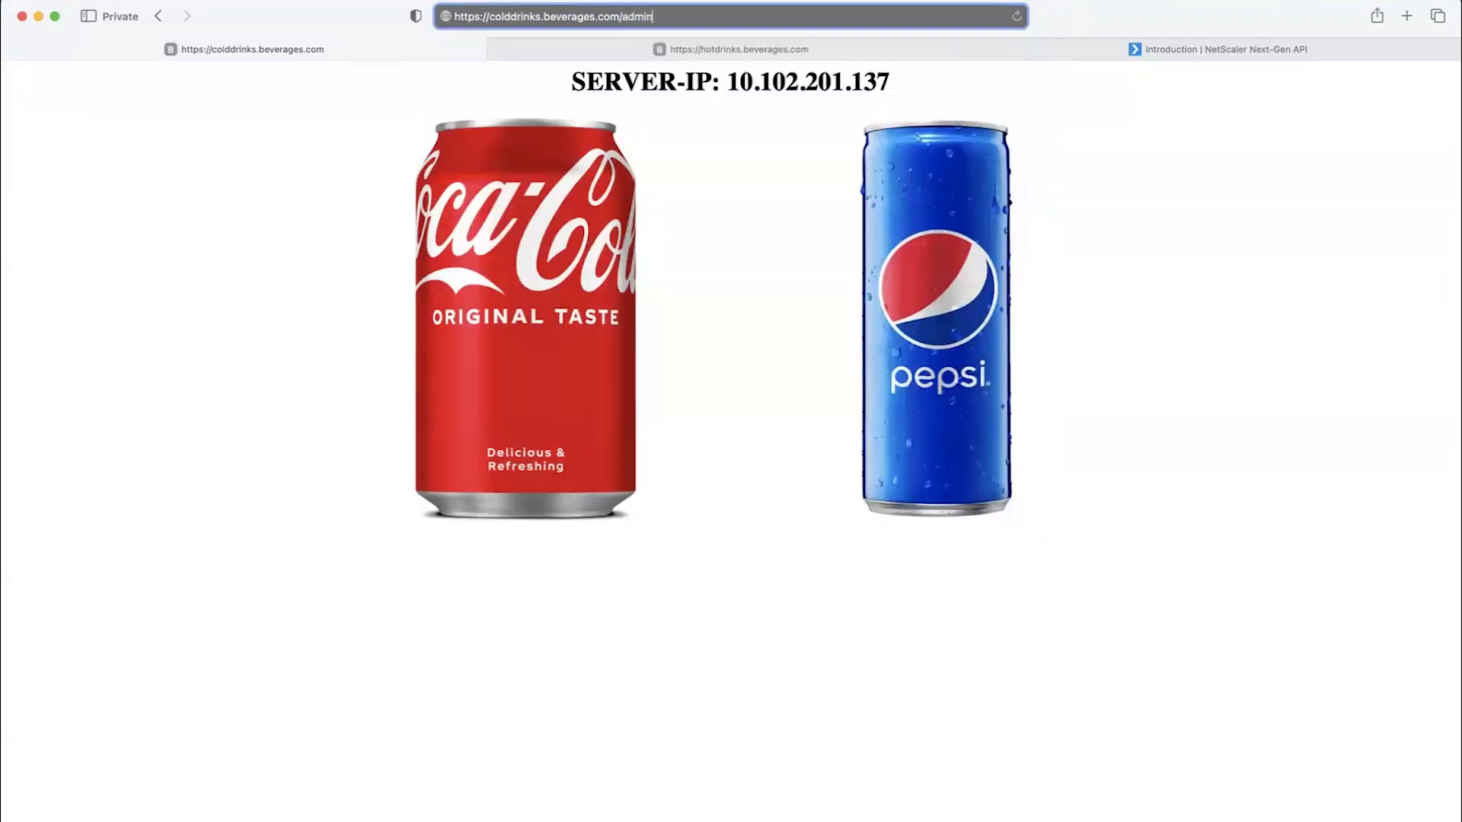
key("Return")
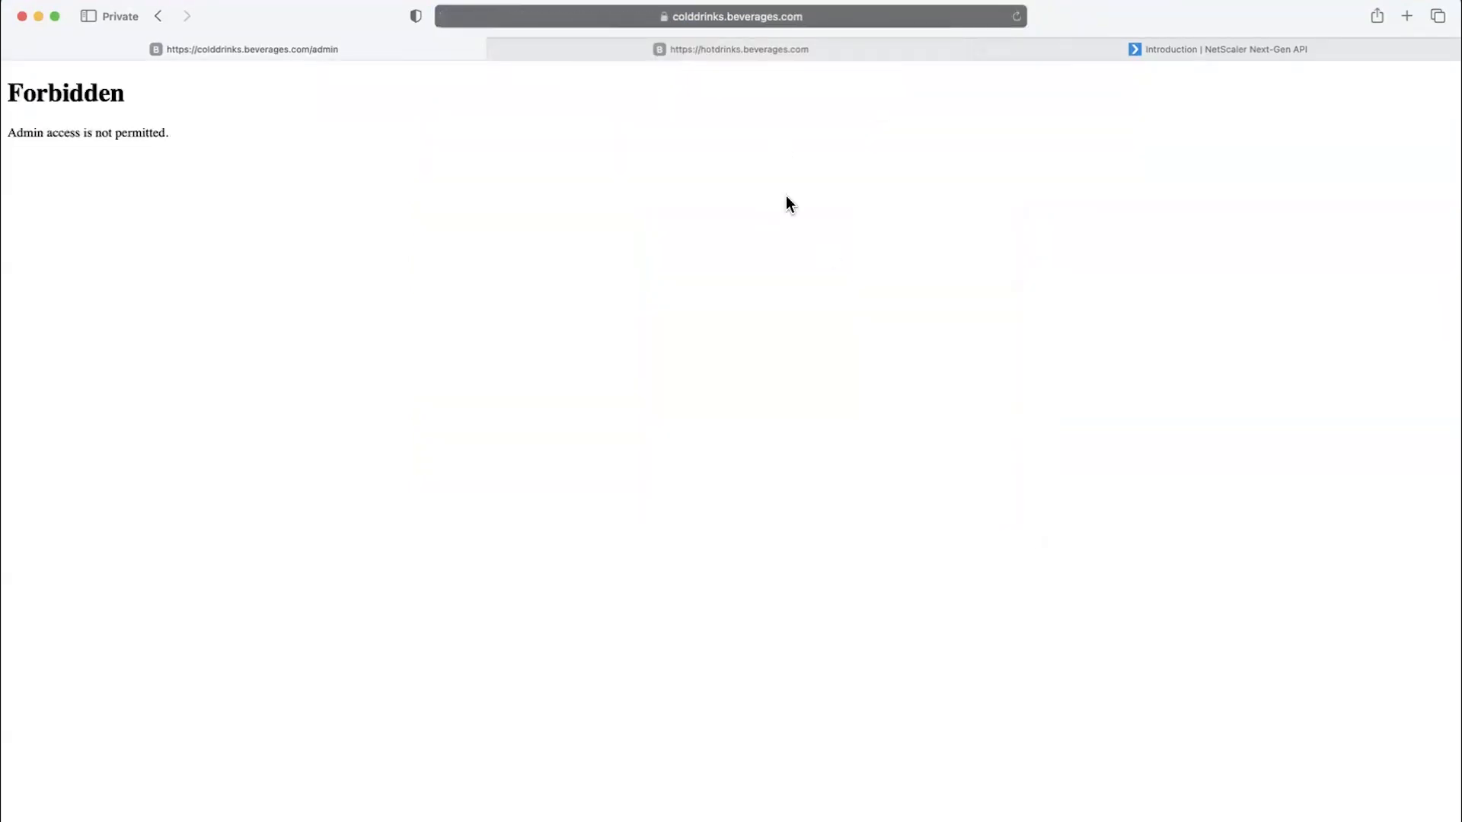
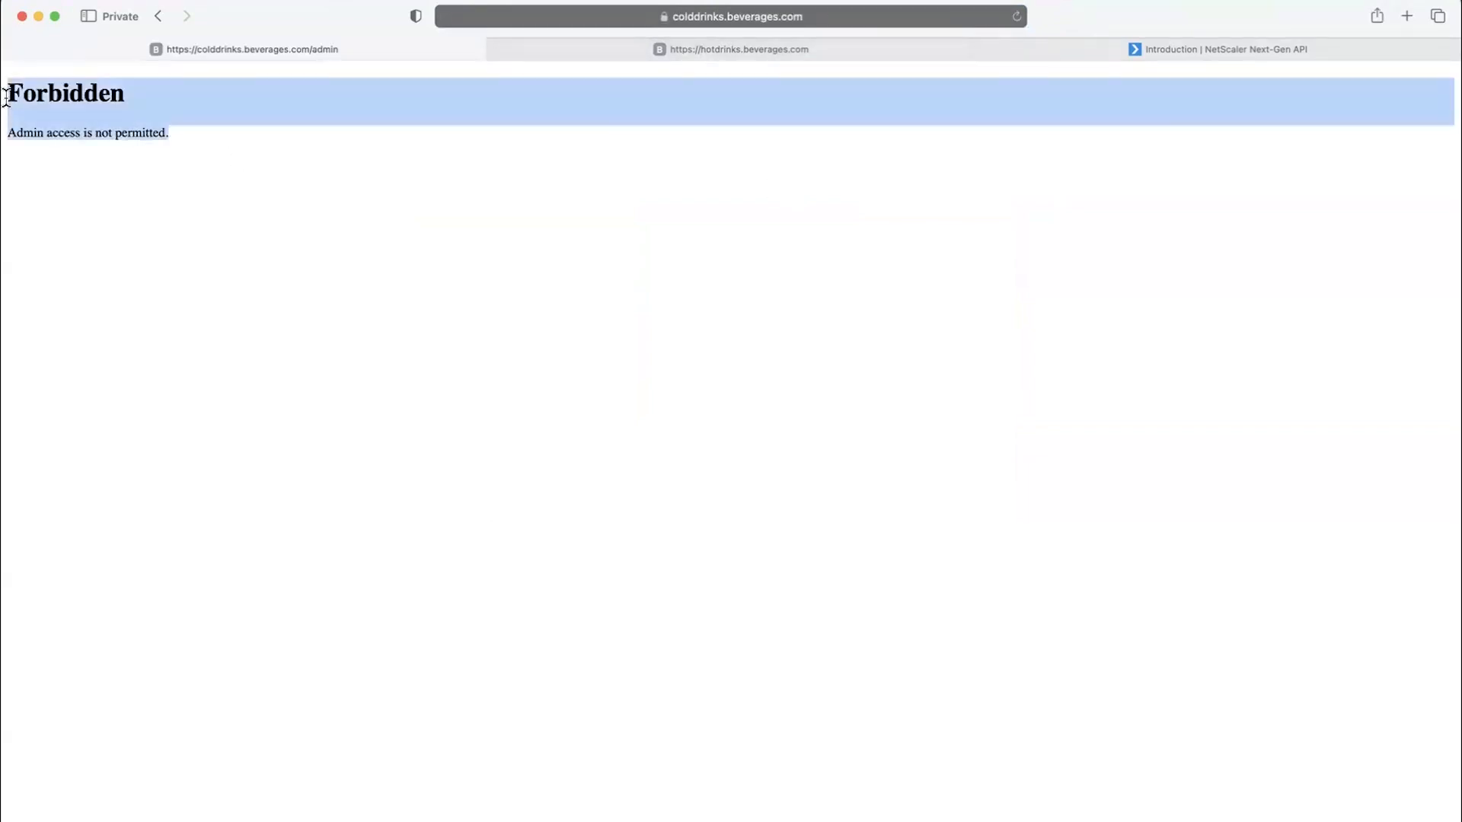
left_click(264, 221)
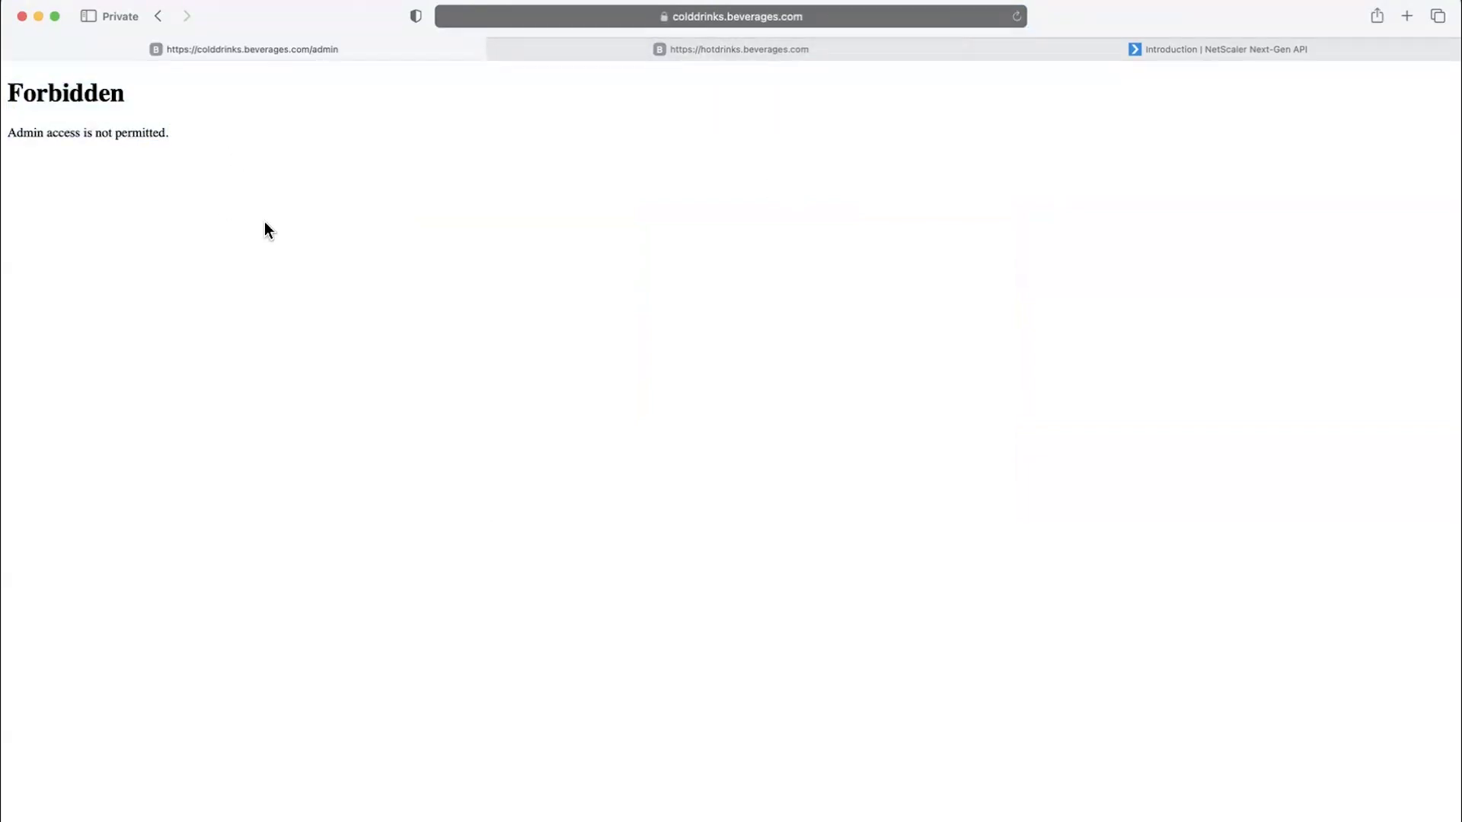
Switch to Terminal, rerun showauditmessageaction and examine the LogMsgStr and hit details of the audit message action
key("super+Tab")
key("Up")
key("Return")
left_click_drag(47, 169, 444, 197)
left_click(441, 196)
left_click_drag(62, 192, 792, 188)
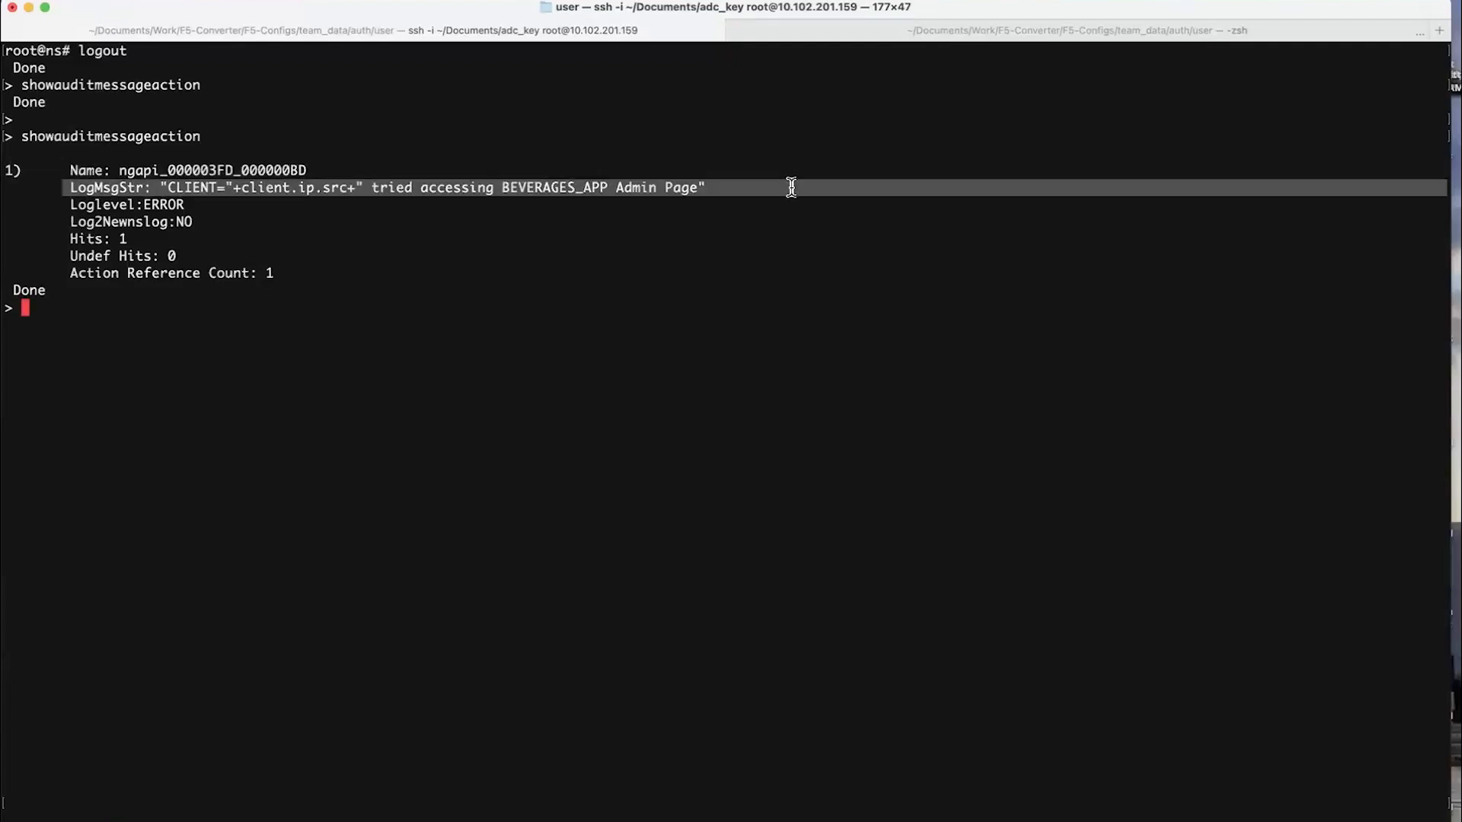
left_click(131, 142)
left_click_drag(709, 187, 47, 191)
left_click(285, 247)
Enter the NetScaler shell from the CLI prompt with the shell command
type("shme")
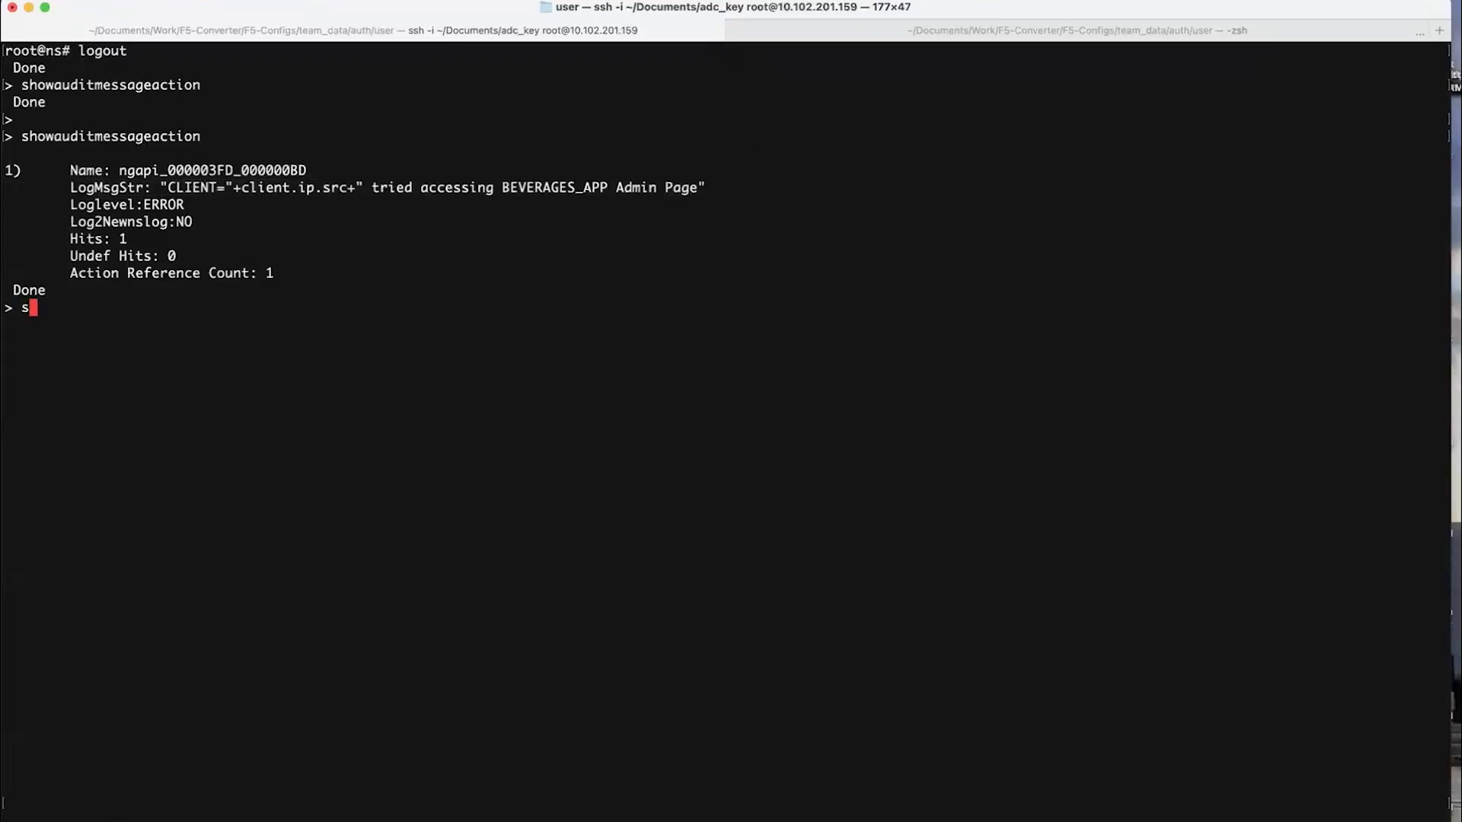
key("BackSpace")
key("BackSpace")
key("BackSpace")
key("BackSpace")
type("shell")
key("Return")
Follow the NetScaler log by running tail -f /var/log/ns.log
type("tail f /var/")
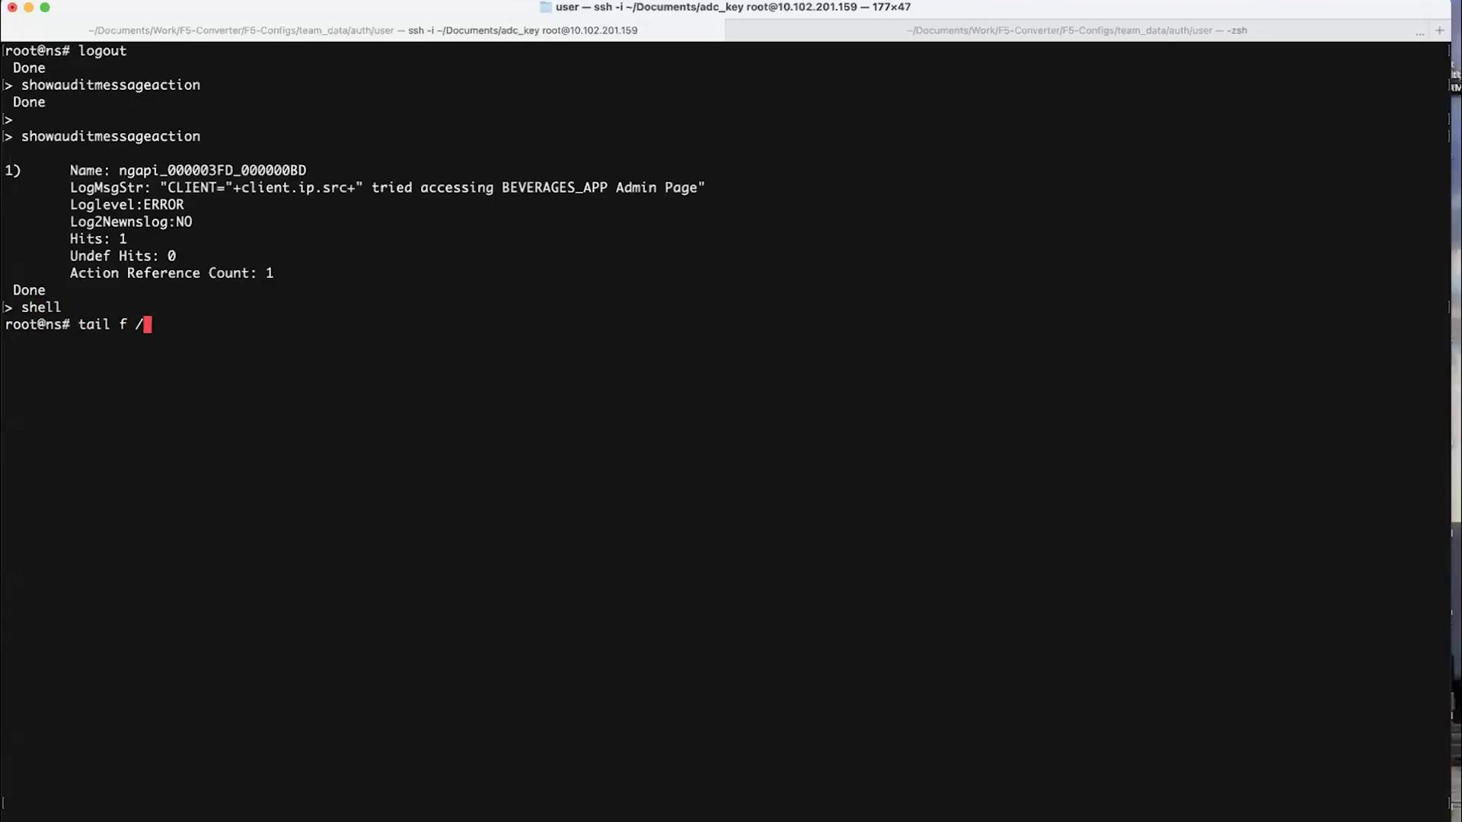
key("BackSpace")
key("BackSpace")
key("BackSpace")
key("BackSpace")
key("BackSpace")
key("BackSpace")
key("BackSpace")
type("0f")
key("BackSpace")
key("BackSpace")
key("BackSpace")
type("-0f")
key("BackSpace")
key("BackSpace")
type("f /var/log/ns.log")
key("Return")
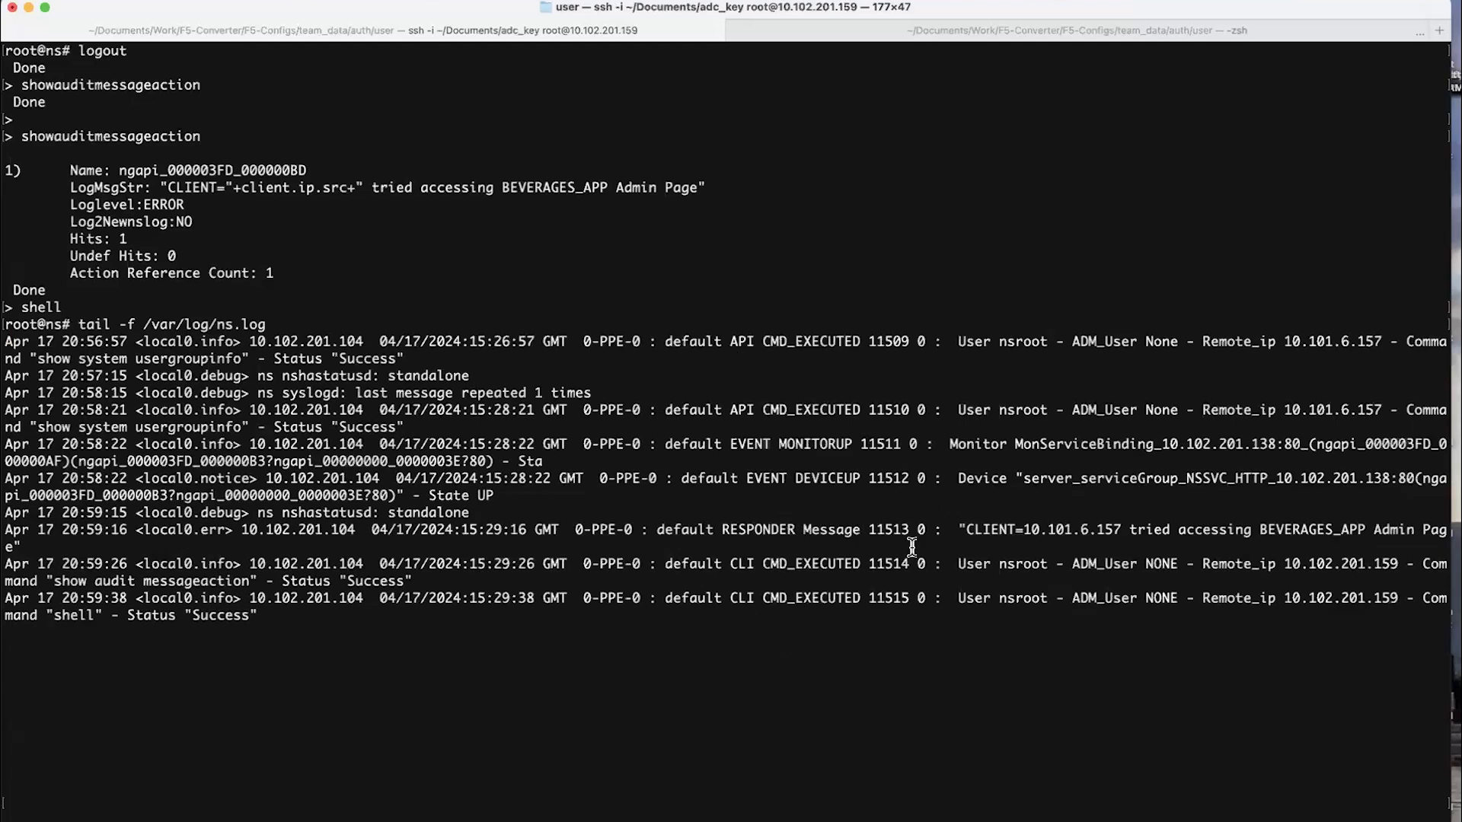
Examine the client and message text in the RESPONDER log entry about the admin page, and stop following the log
triple_click(951, 547)
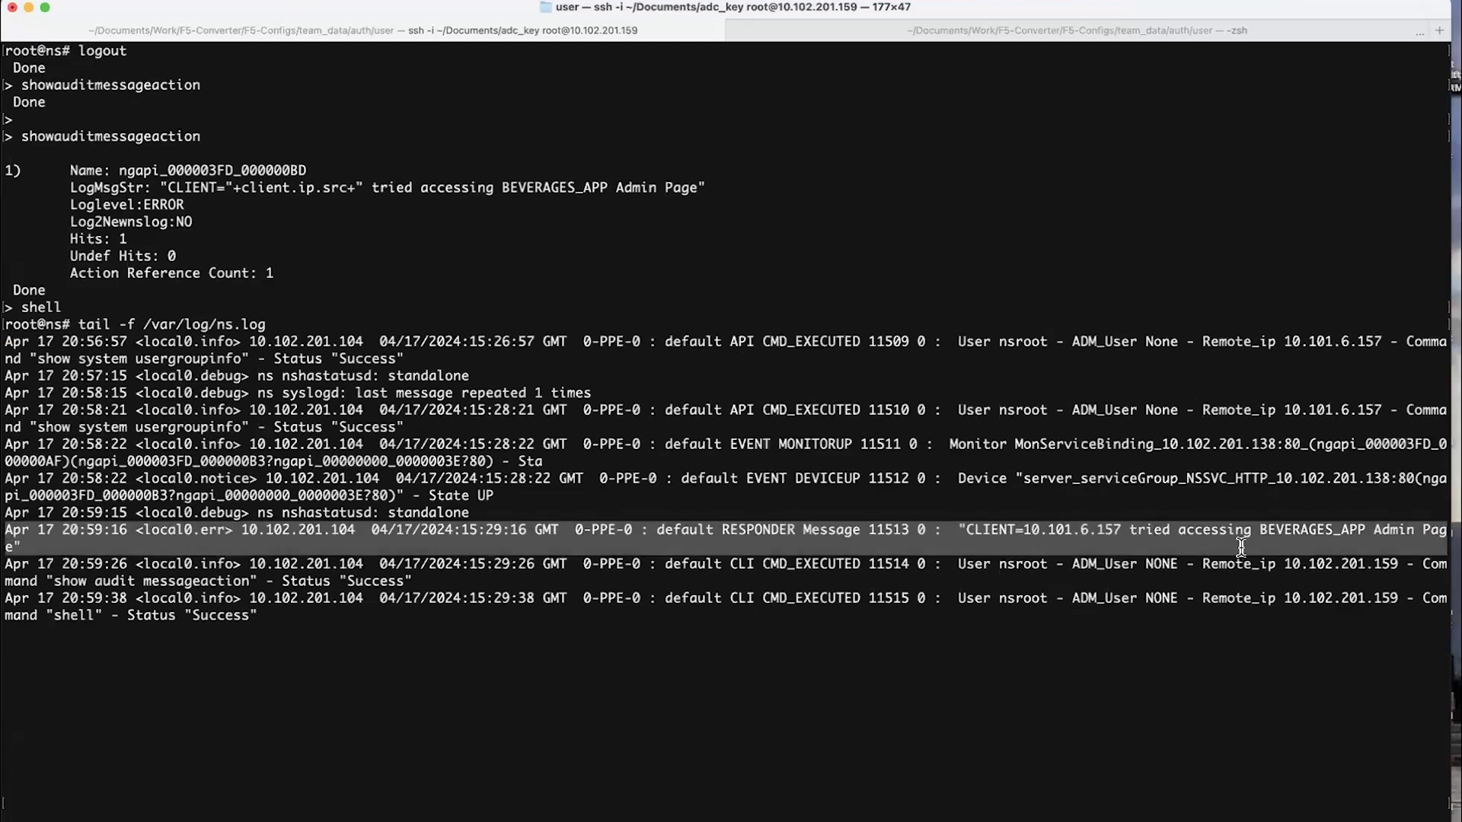
double_click(1110, 529)
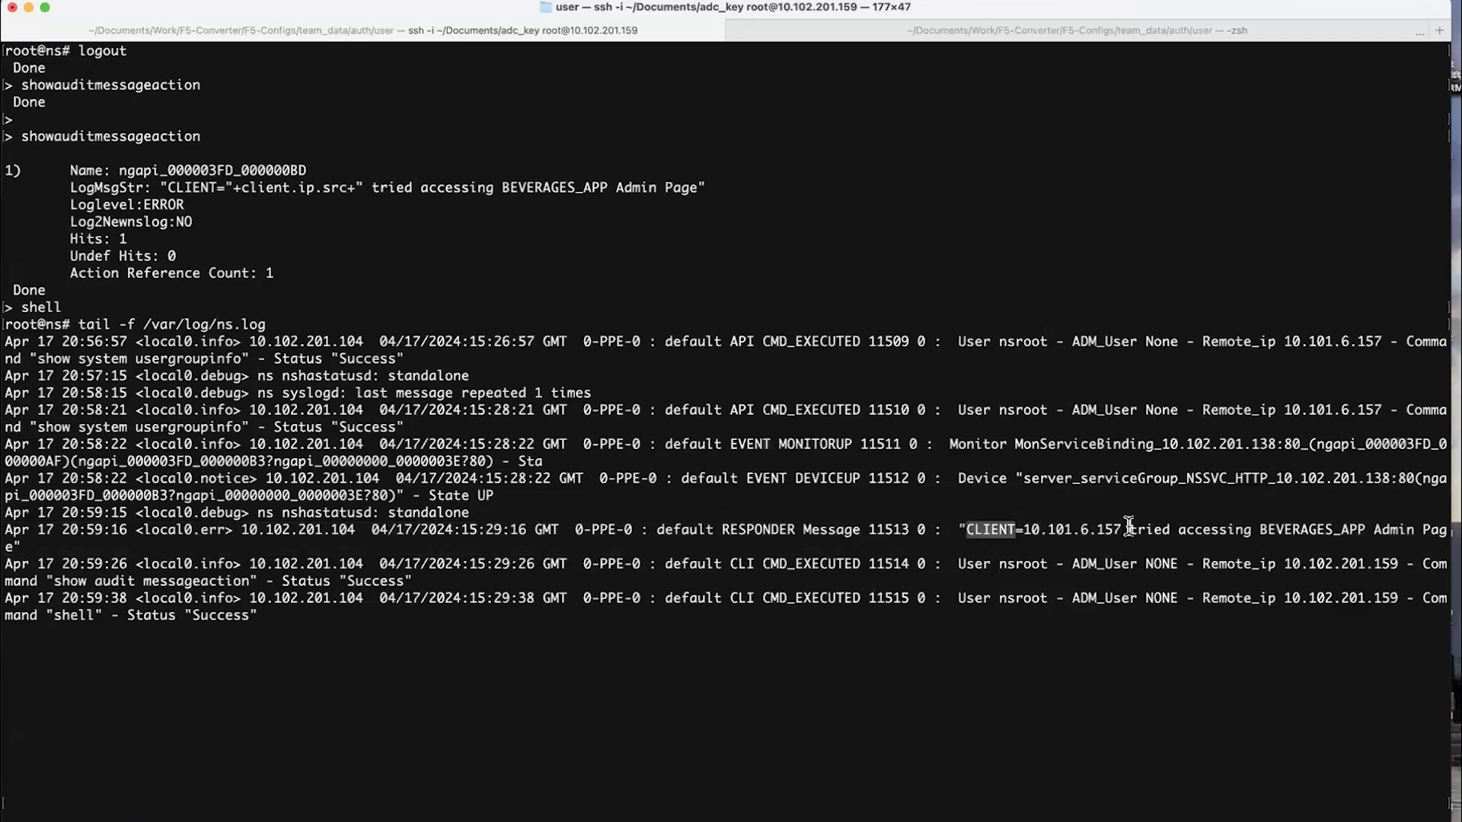
left_click_drag(1163, 529, 1242, 548)
key("ctrl+c")
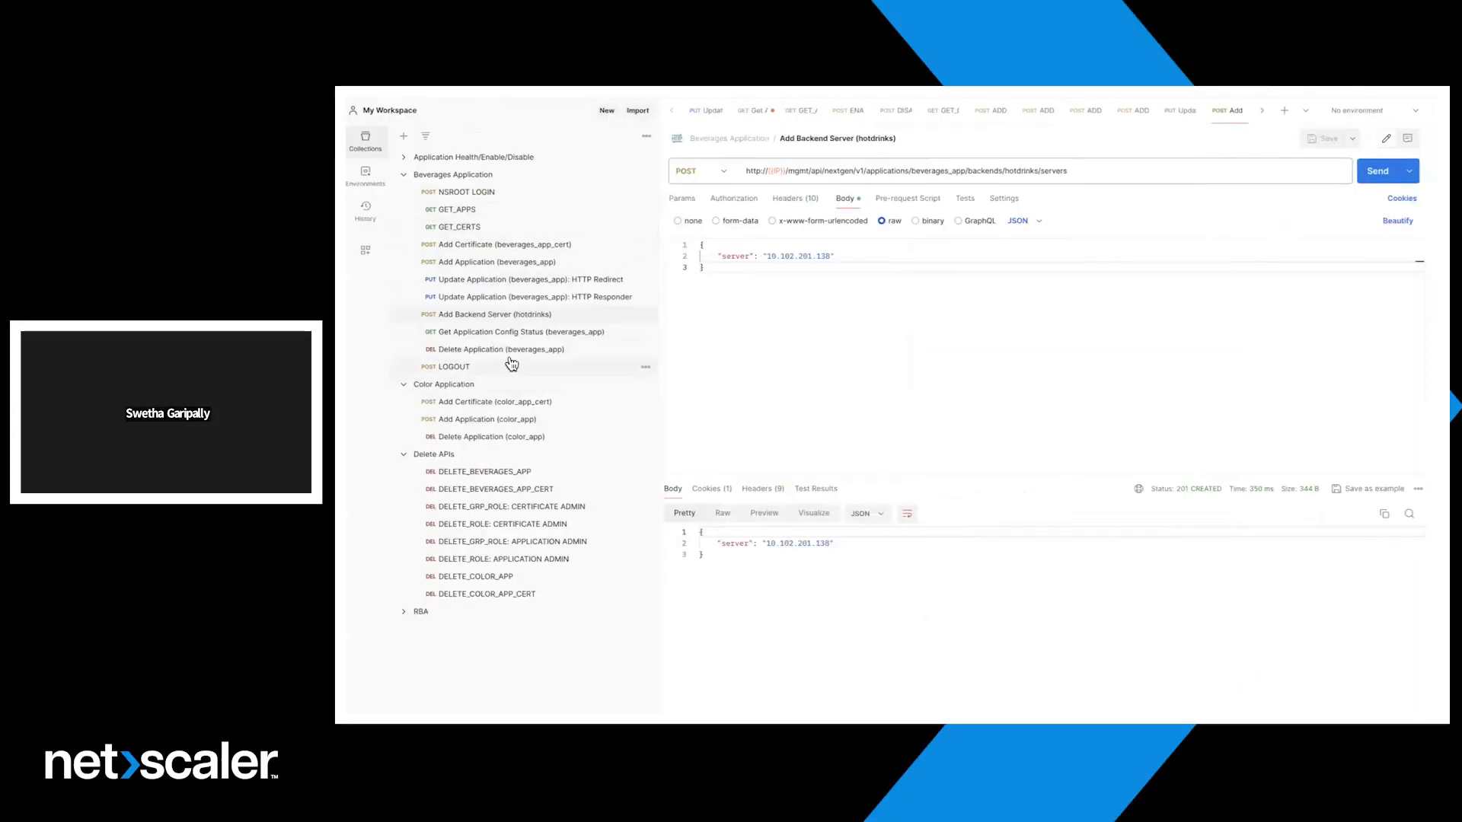
Send the Delete Application (beverages_app) request in Postman, and reload colddrinks.beverages.com/admin in Safari to check the removal
left_click(522, 350)
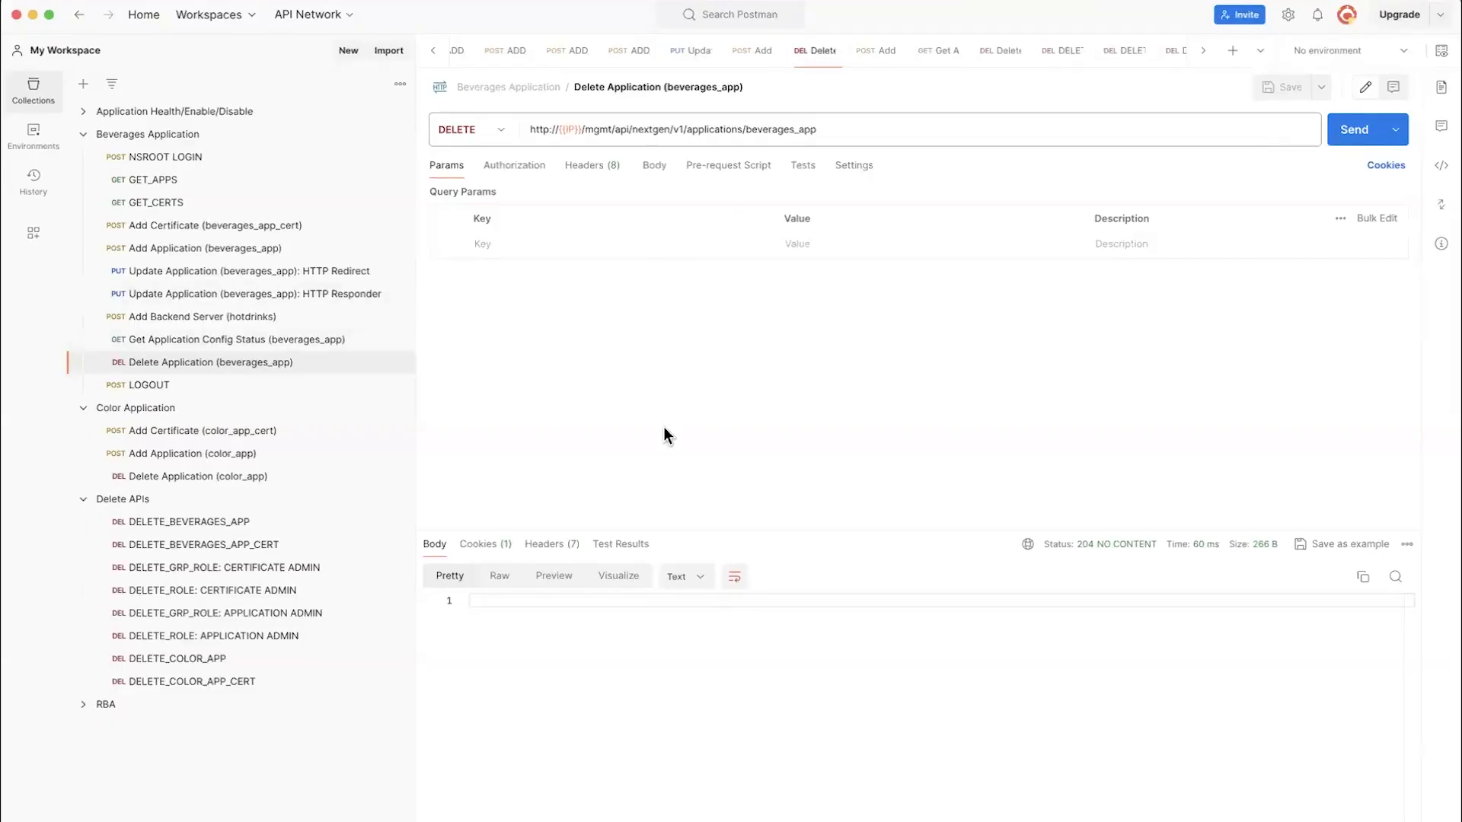
left_click(1358, 134)
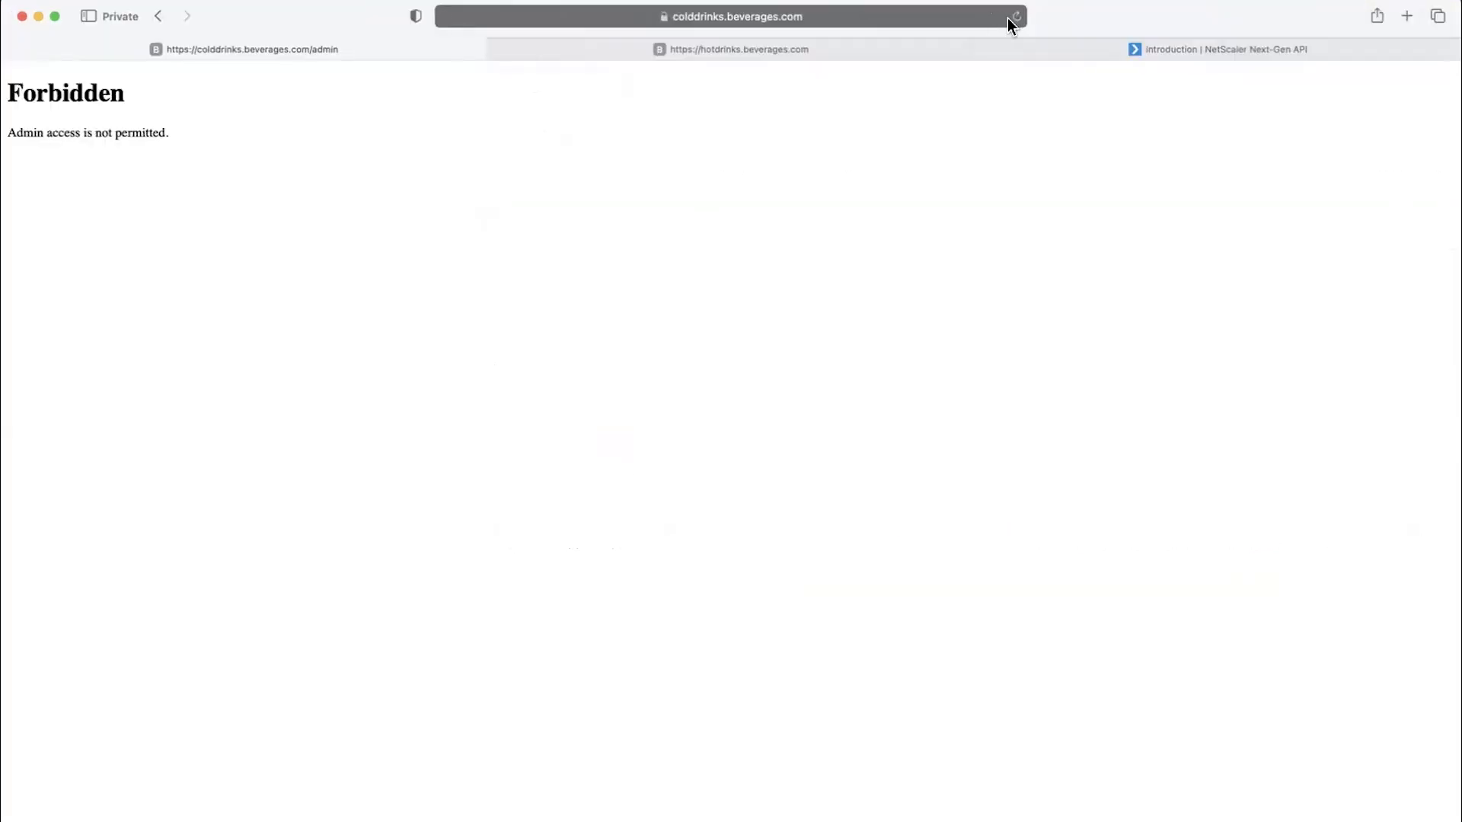
left_click(1008, 17)
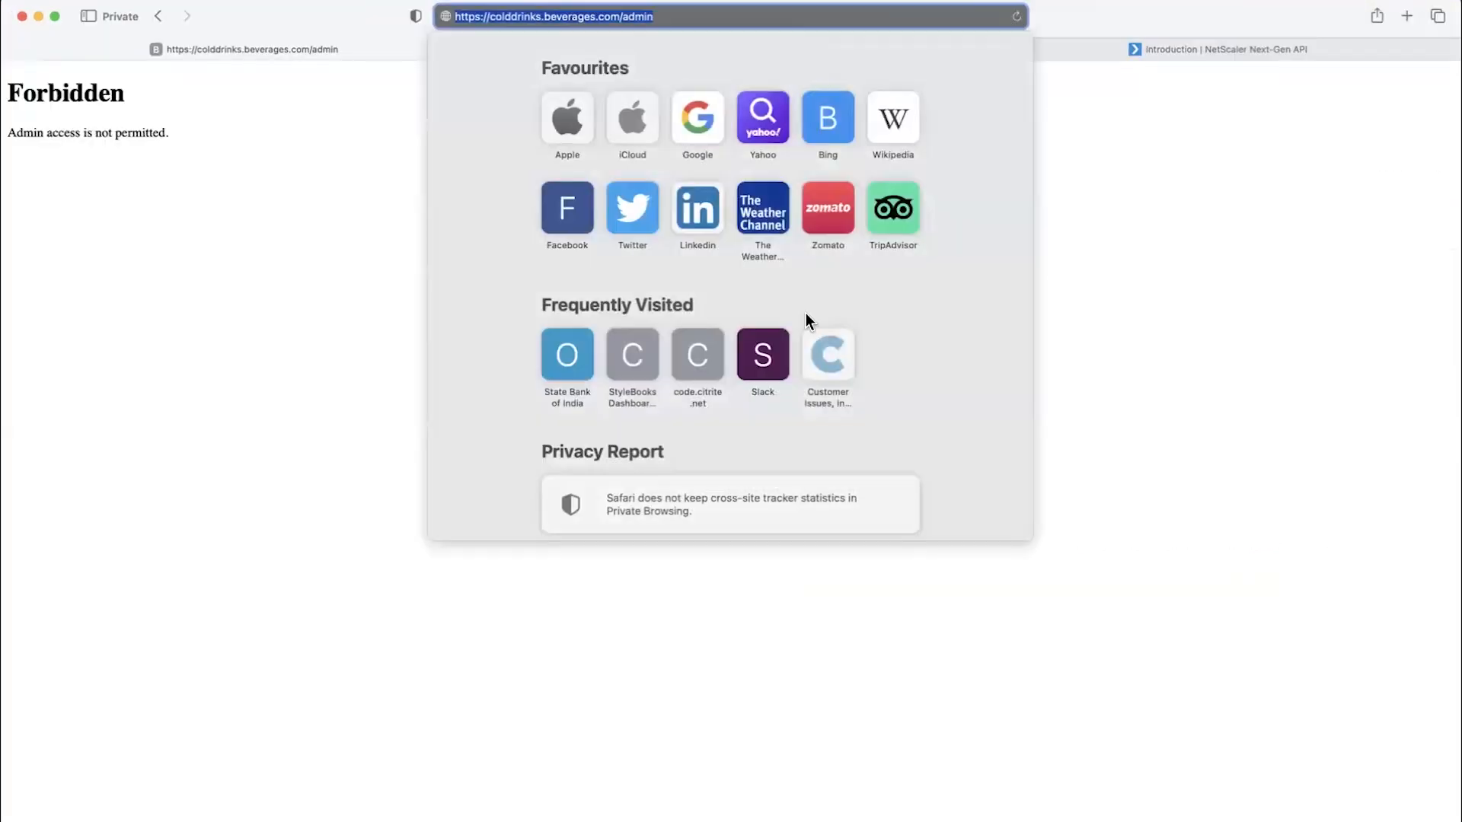
key("Return")
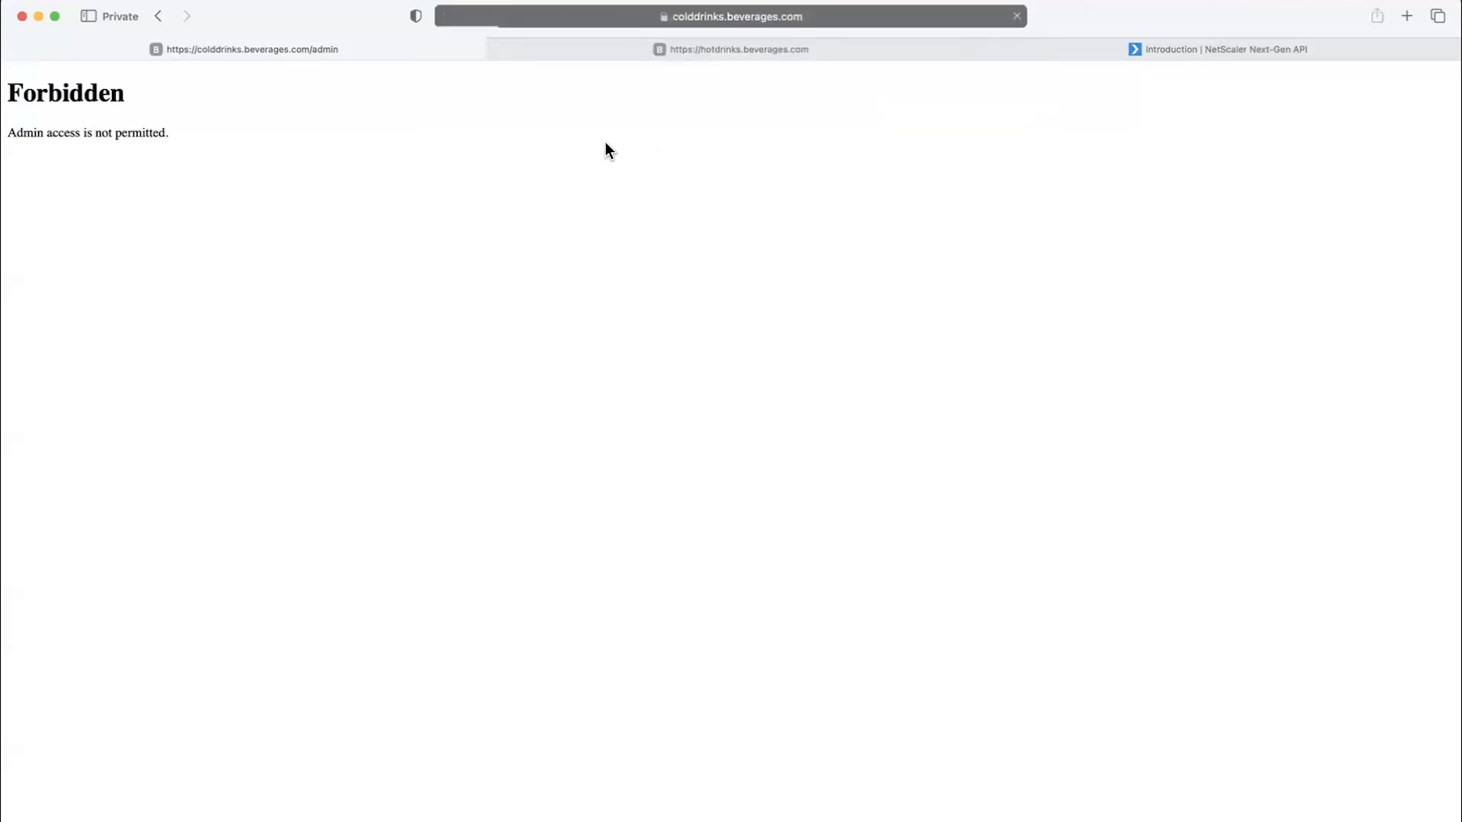